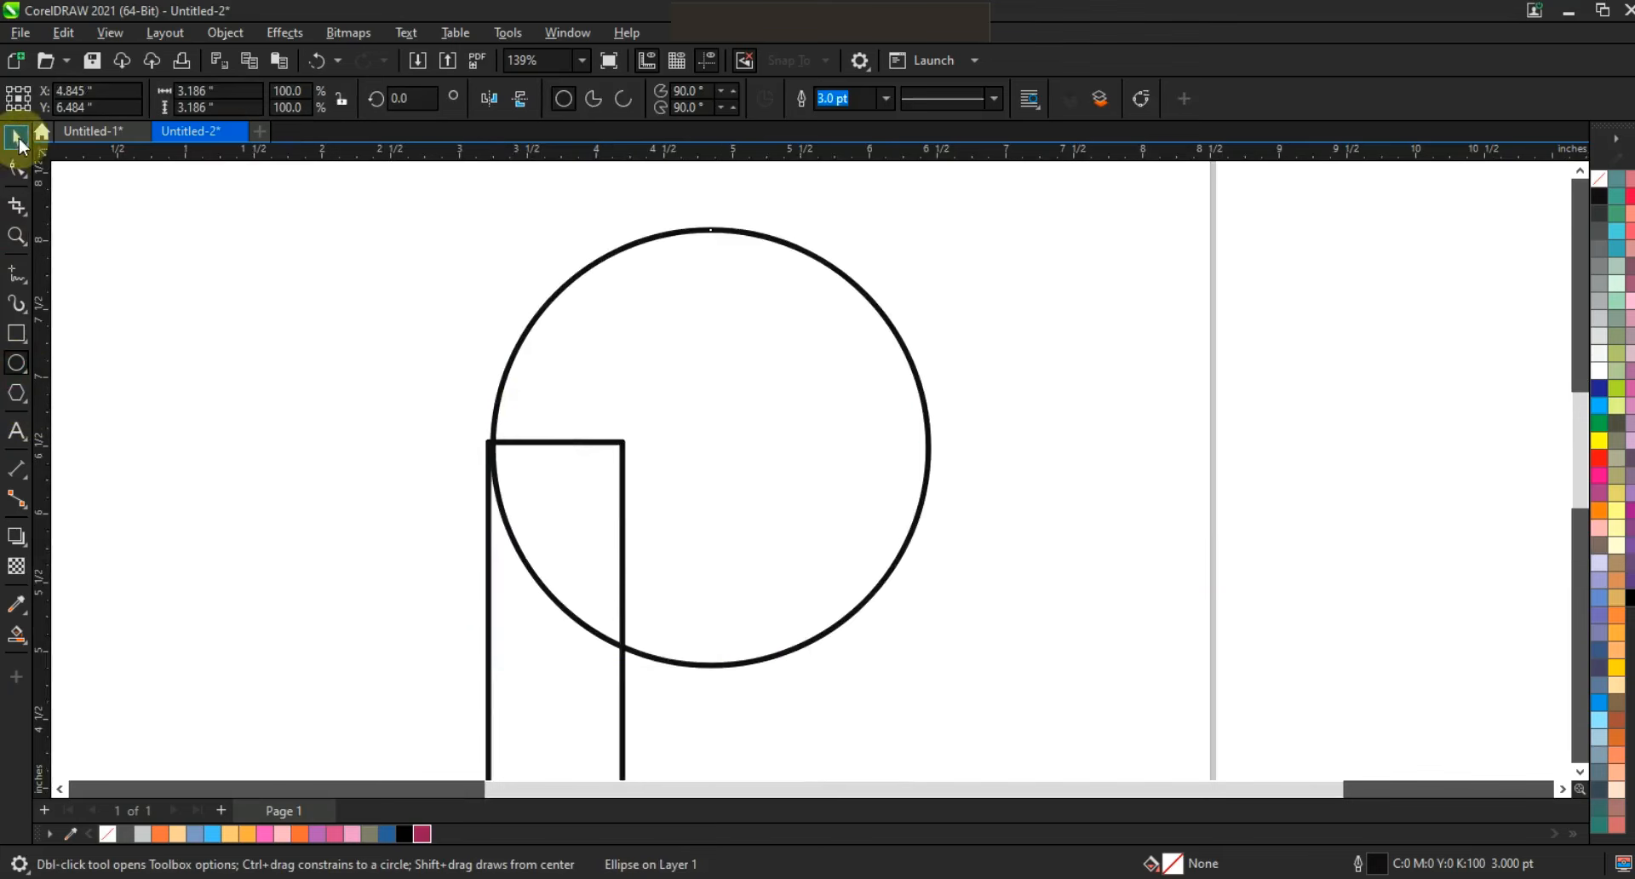
# Enlarge the circle to about 3.25 in across and align its left edge with the rectangle's left edge.
pyautogui.moveTo(934, 224); pyautogui.dragTo(943, 214)
pyautogui.keyDown('shift'); pyautogui.click(620, 706); pyautogui.keyUp('shift')
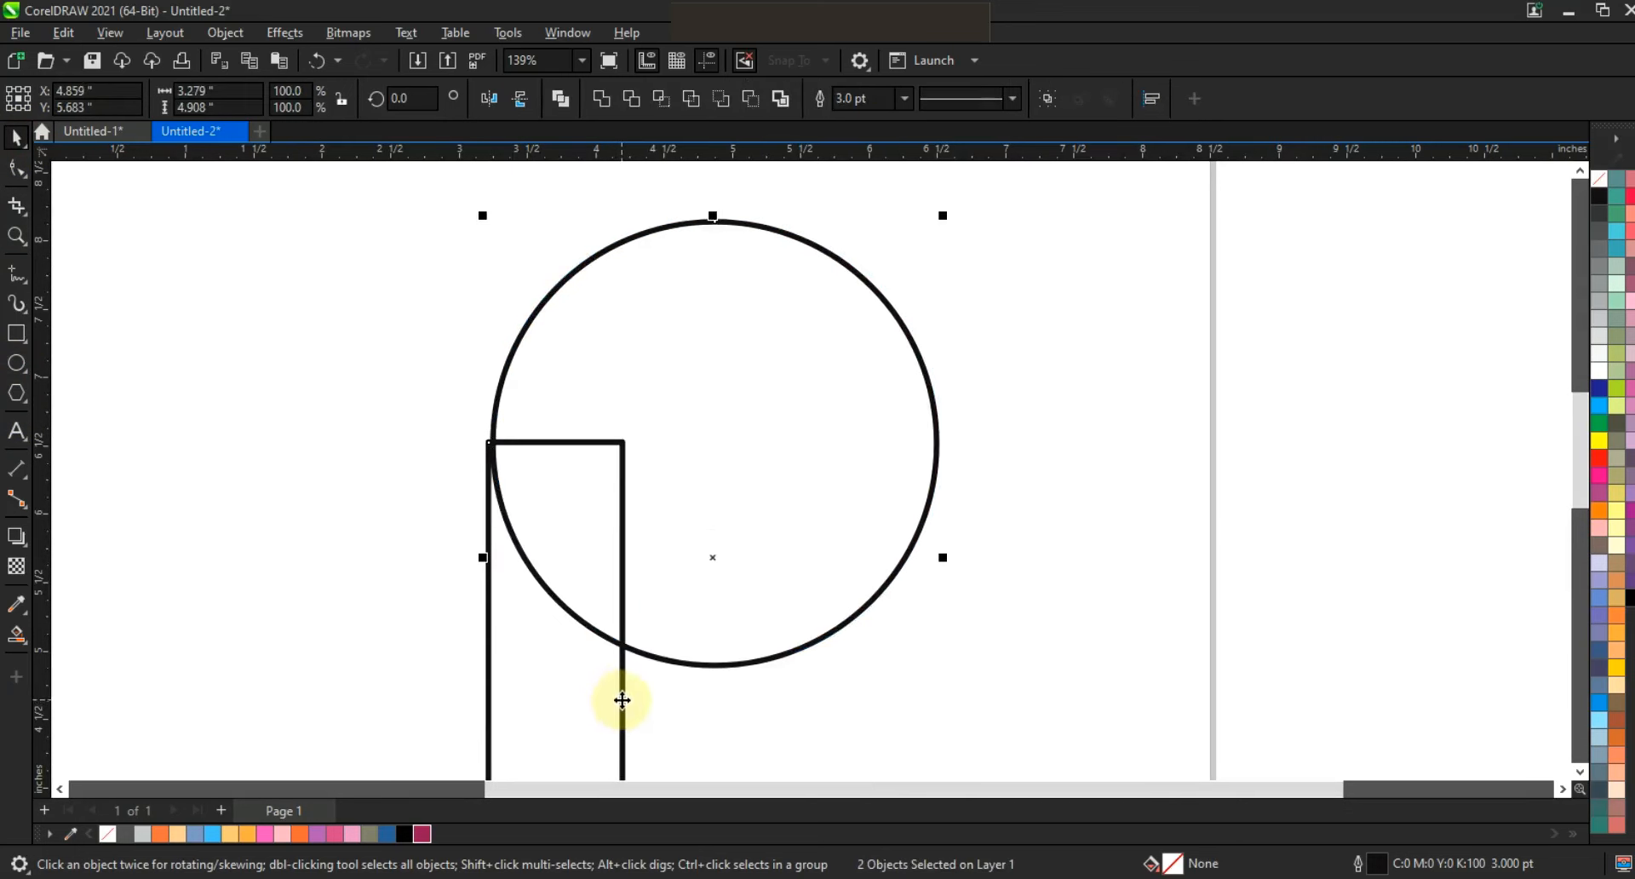
pyautogui.press('l')
pyautogui.click(898, 492)
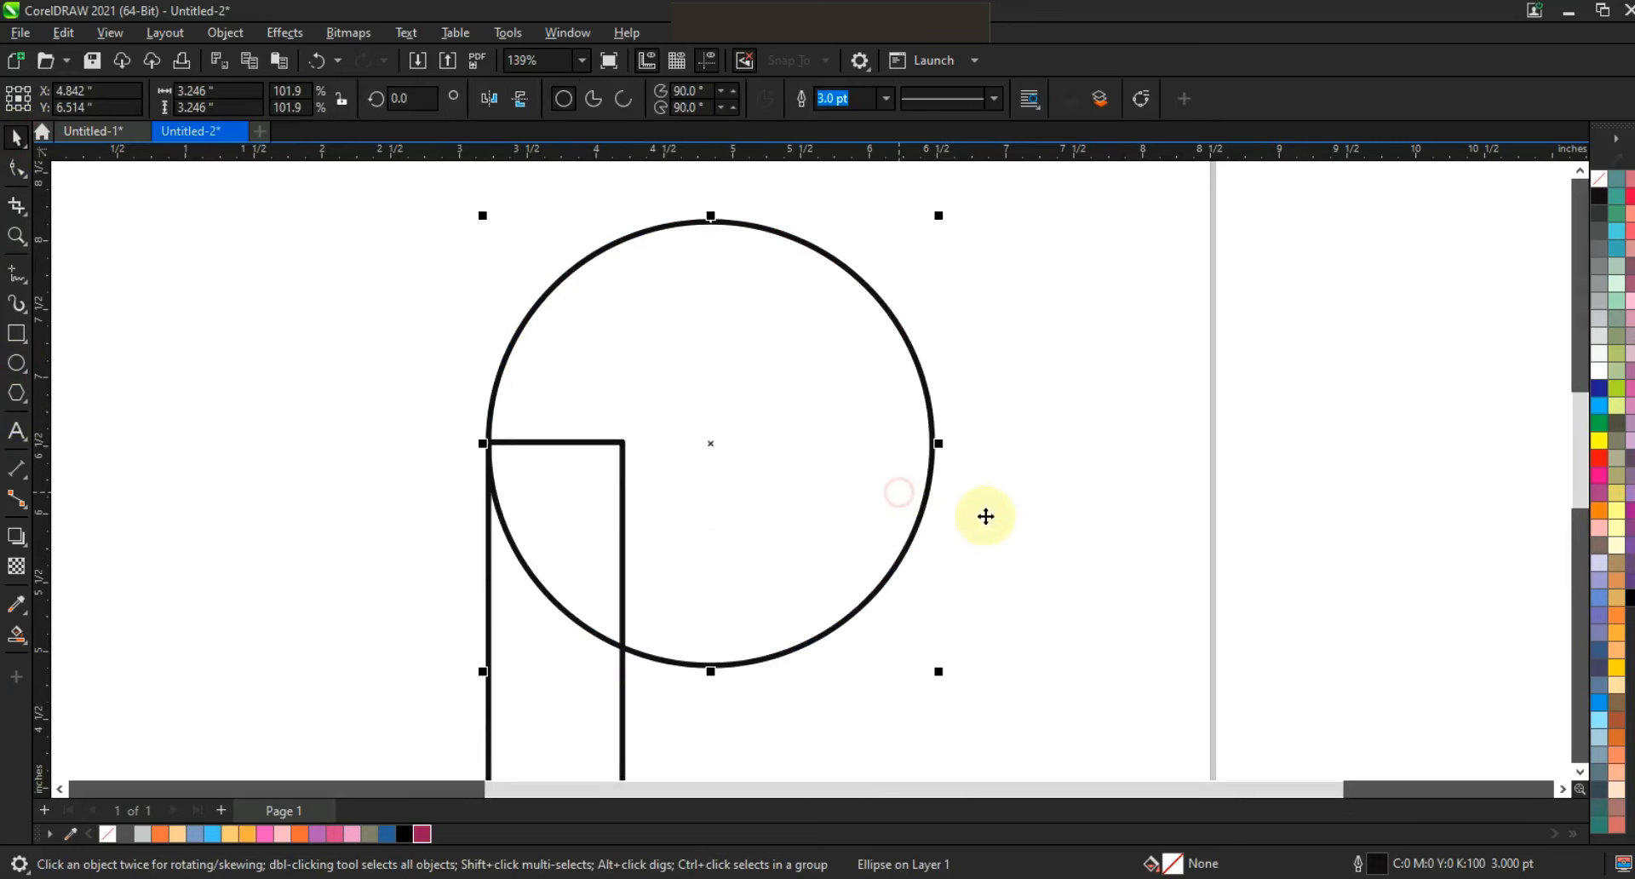
# Make a smaller concentric copy of the circle whose left side touches the rectangle's right edge.
pyautogui.moveTo(942, 673); pyautogui.dragTo(809, 598)
pyautogui.moveTo(808, 347); pyautogui.dragTo(809, 345)
pyautogui.click(1311, 438)
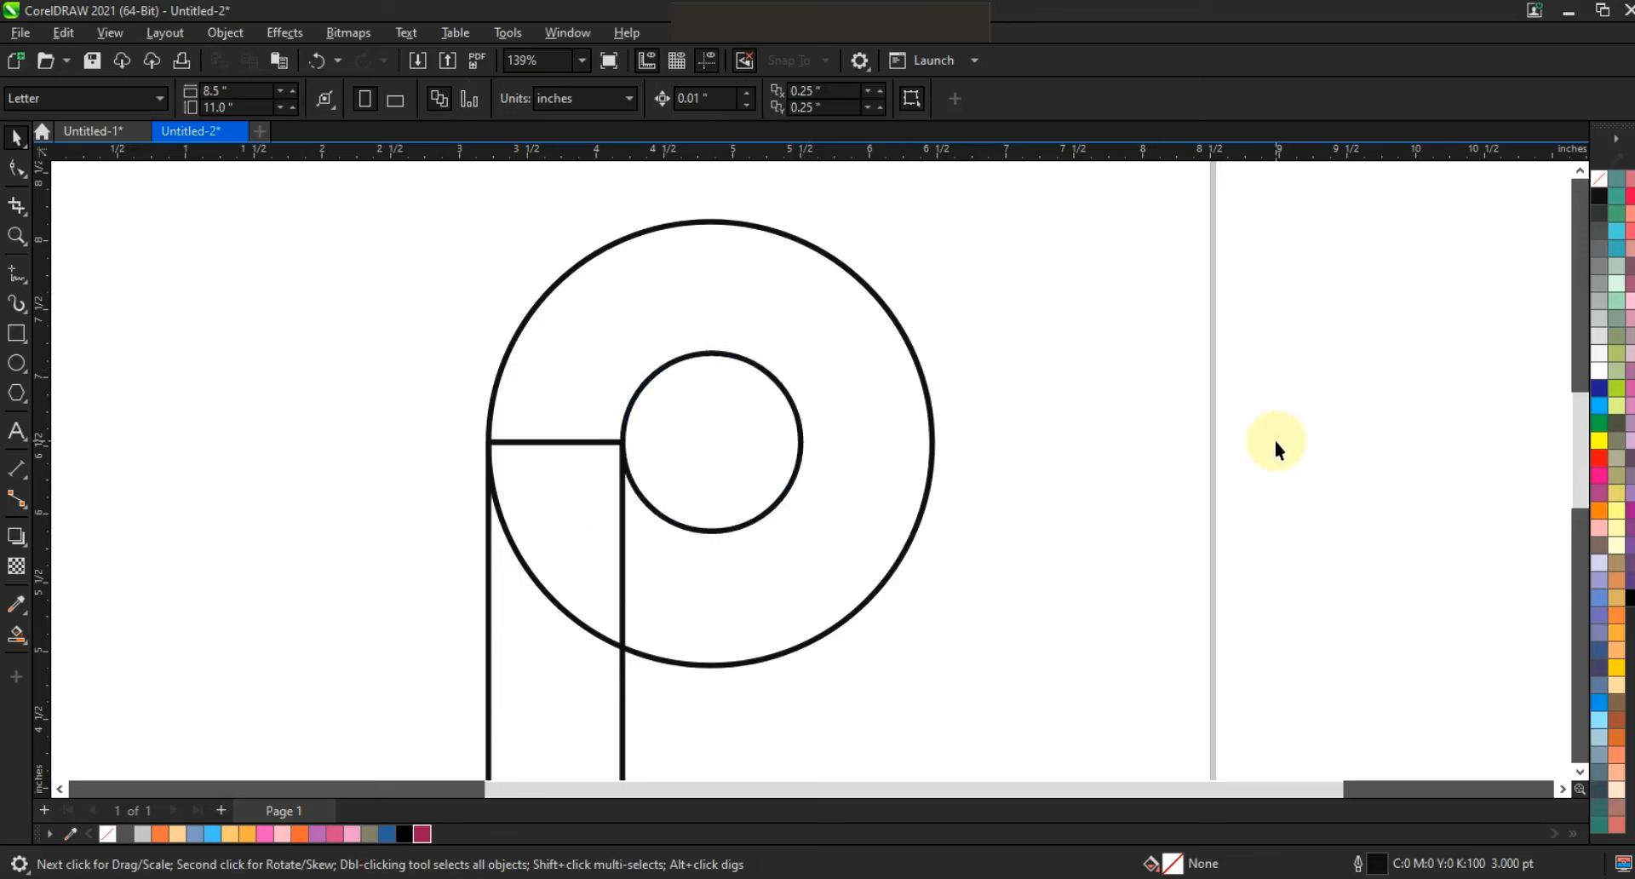
# Draw a six-node straight-segment line from the large circle's upper right, via the inner circle's bottom and both rectangle sides, to just inside the large circle's bottom.
pyautogui.click(15, 281)
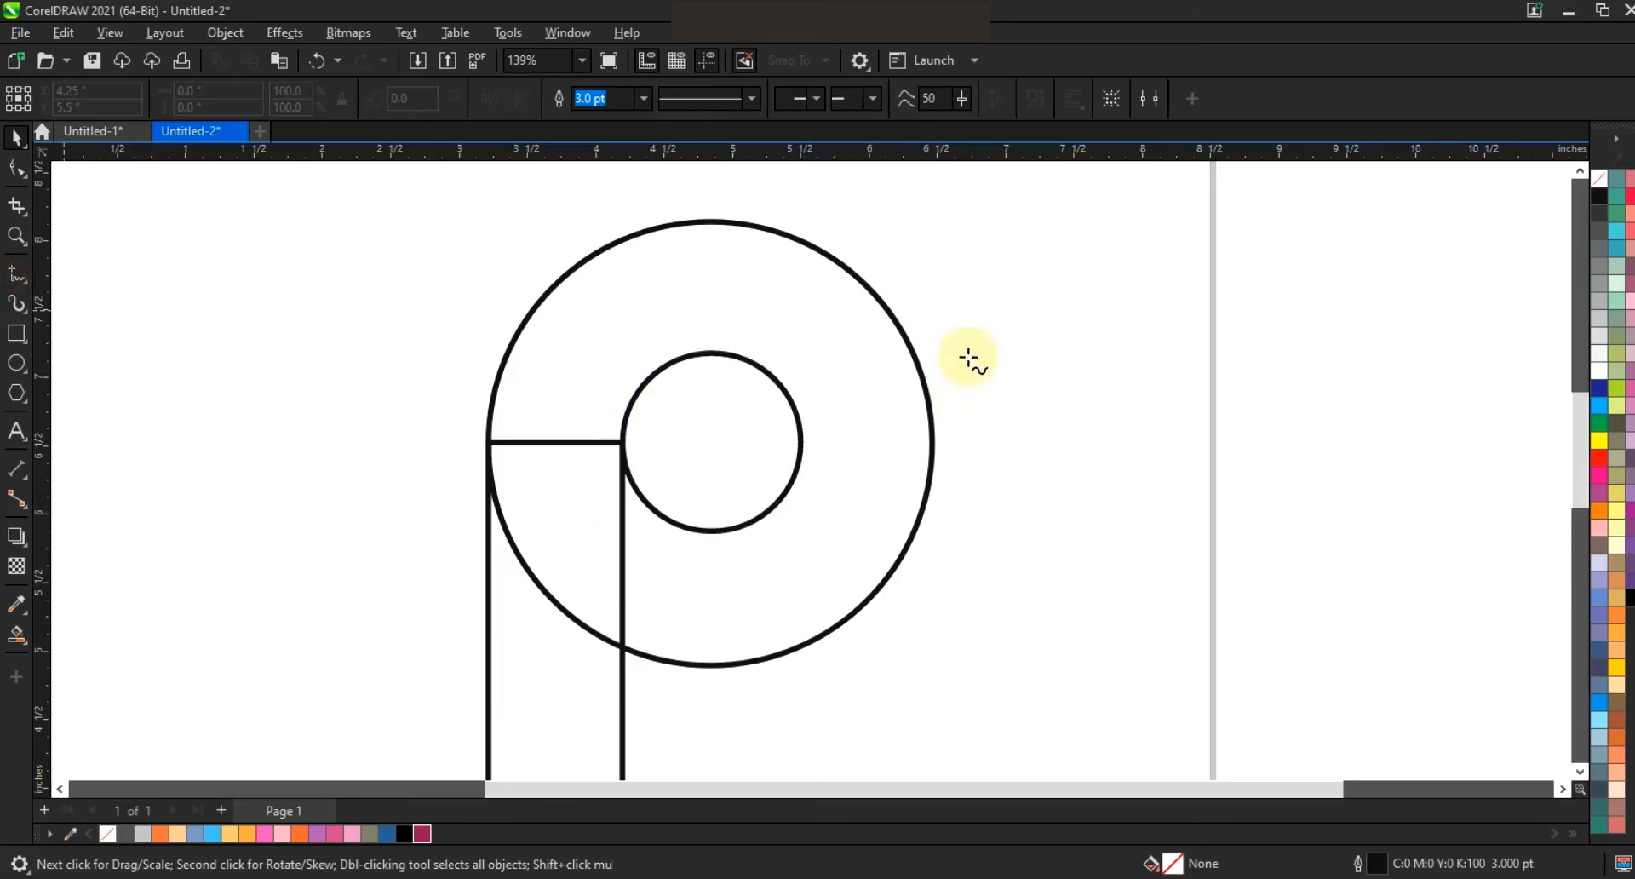
pyautogui.click(868, 265)
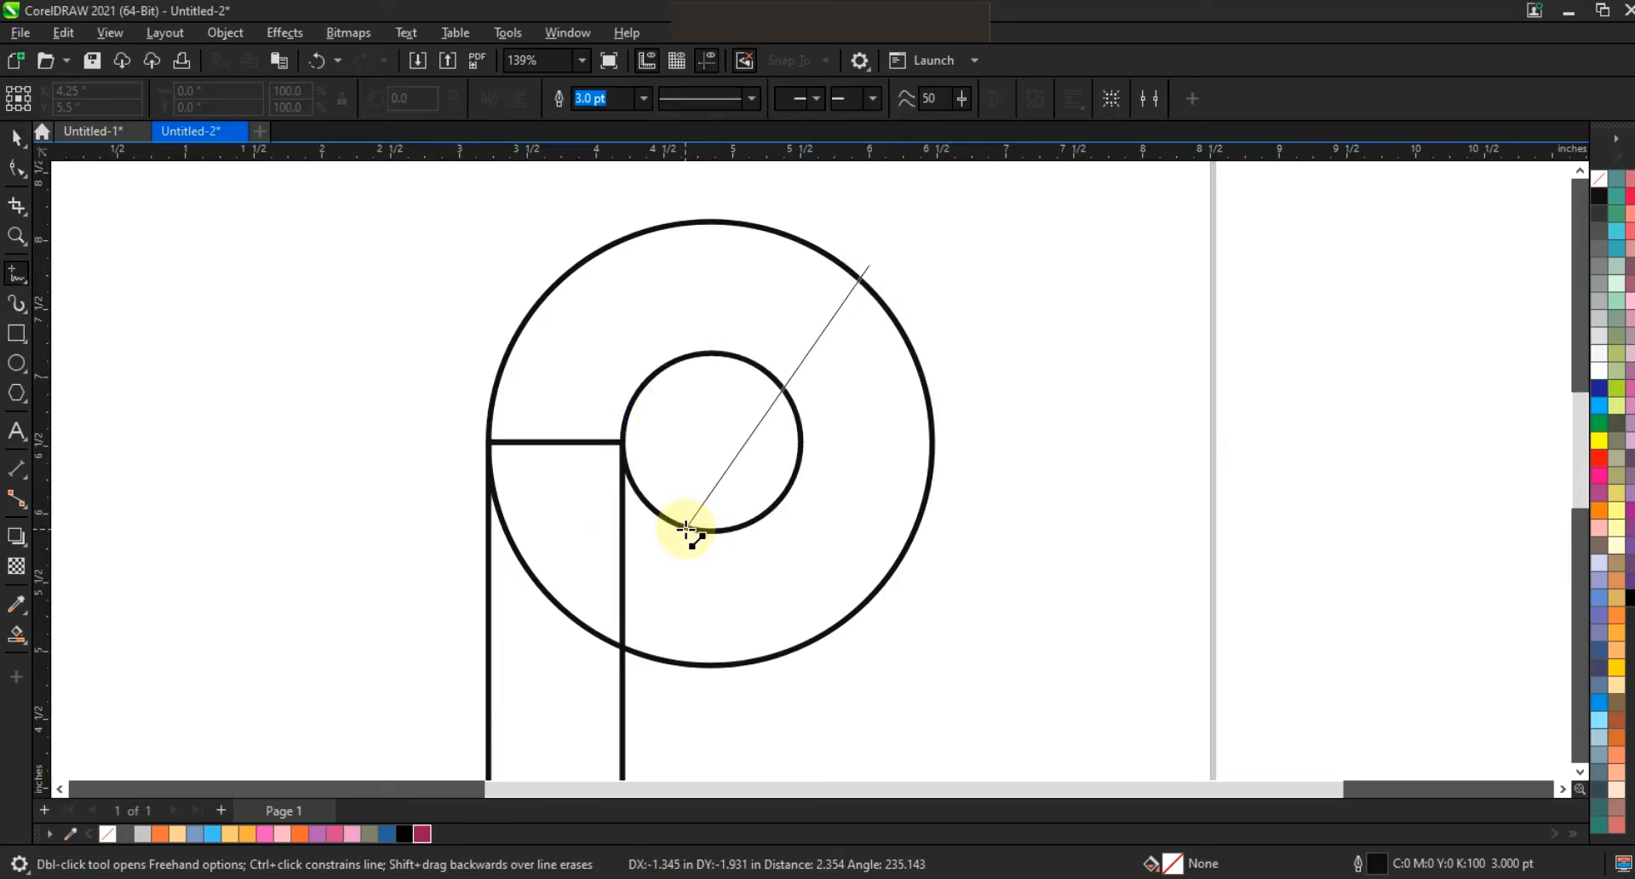
pyautogui.doubleClick(685, 529)
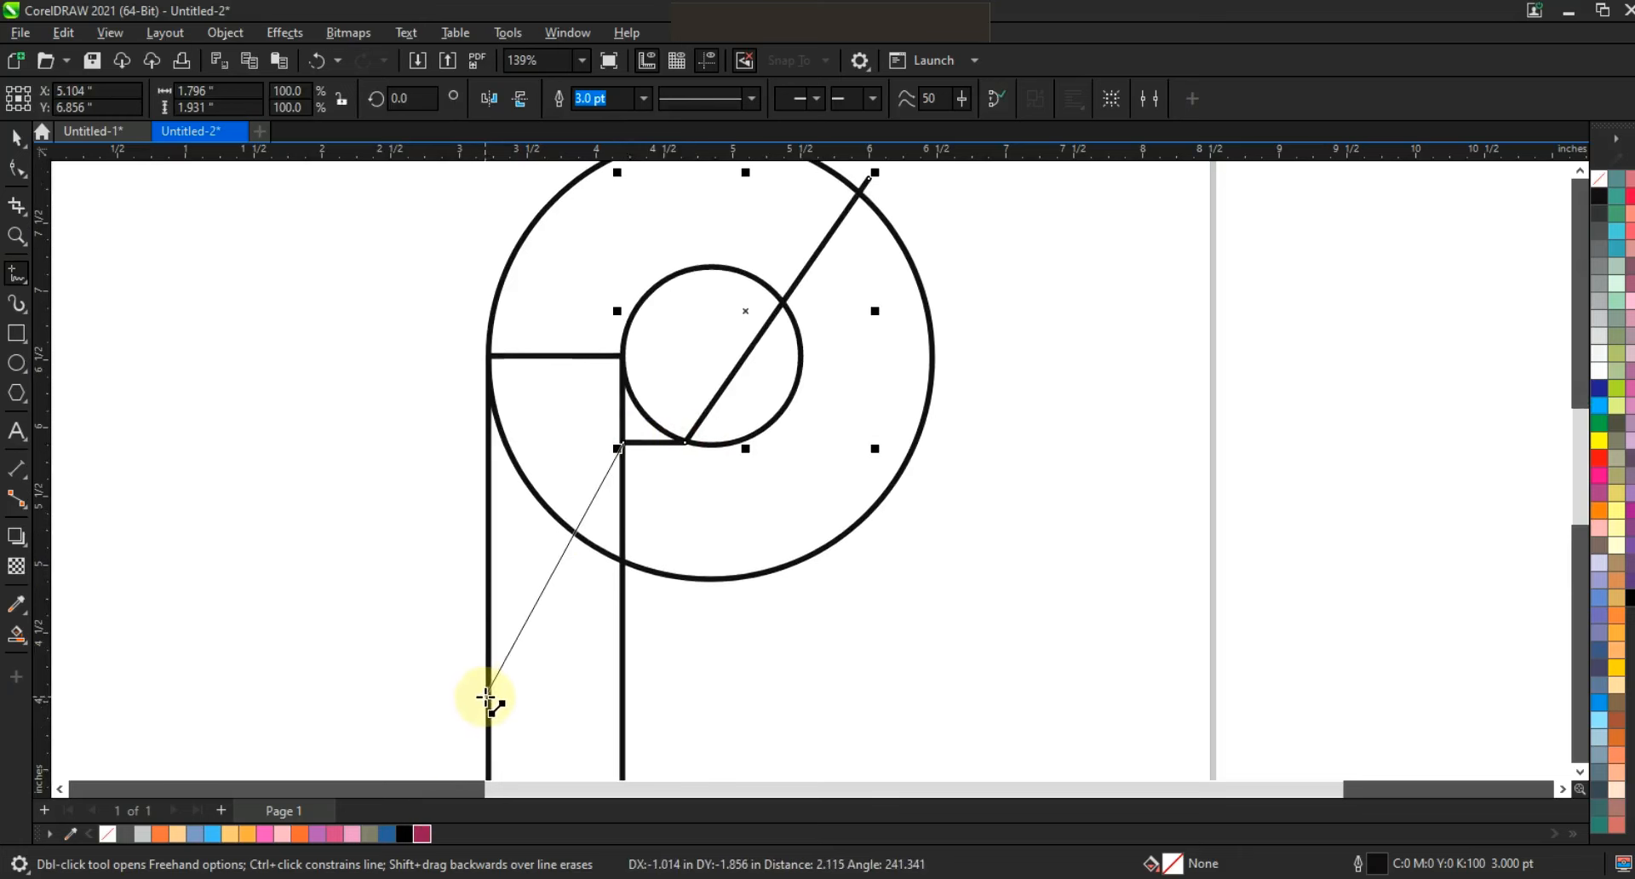
pyautogui.click(485, 696)
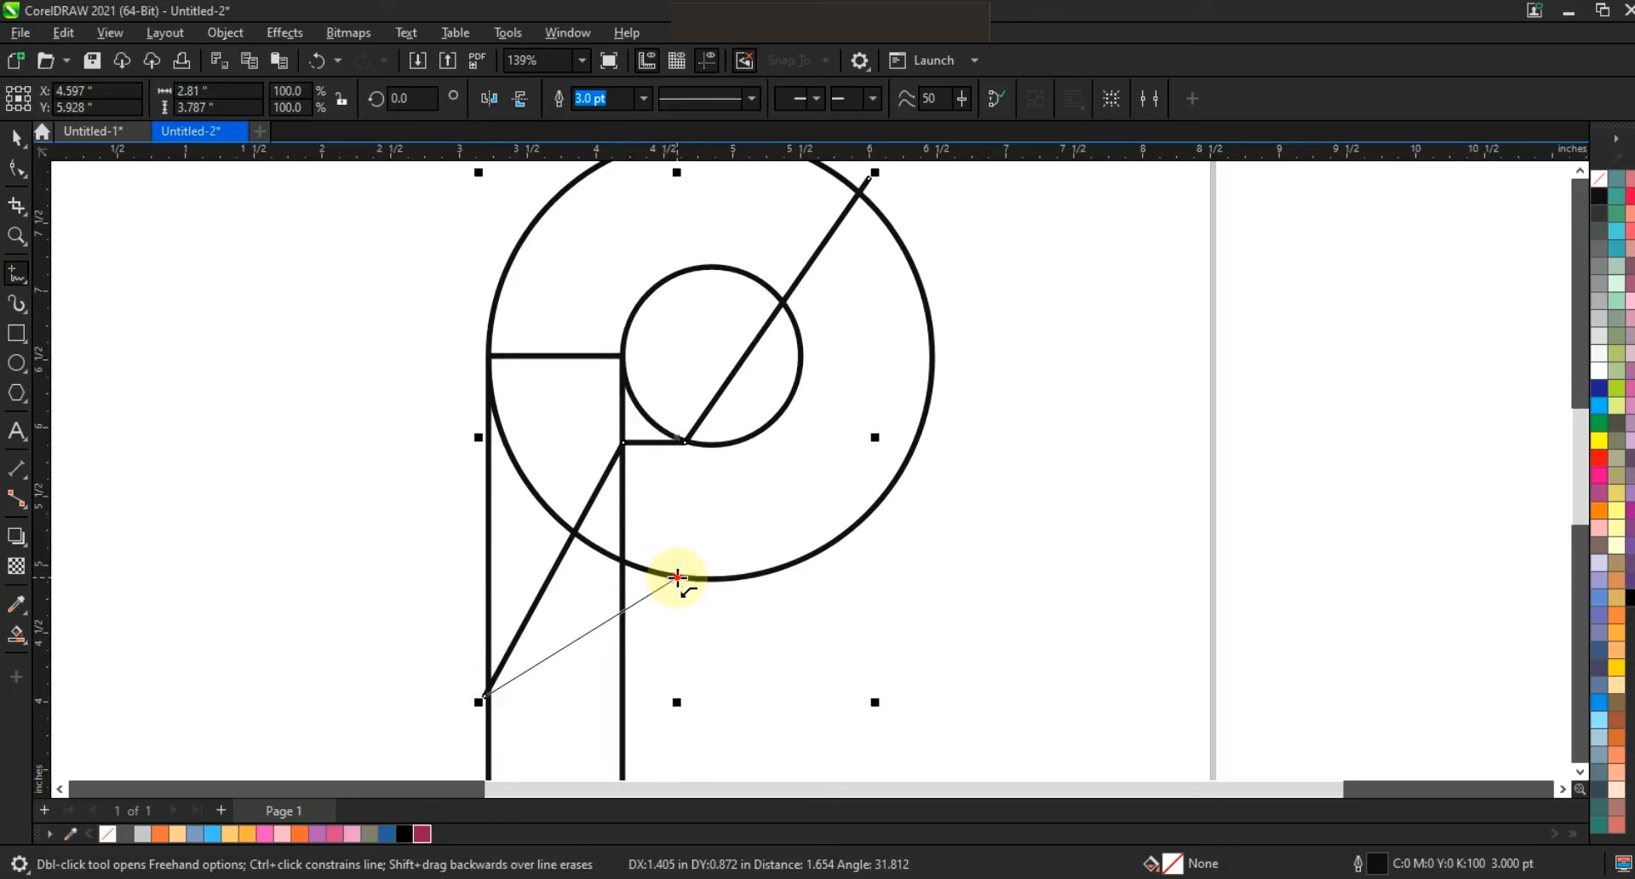
pyautogui.click(677, 577)
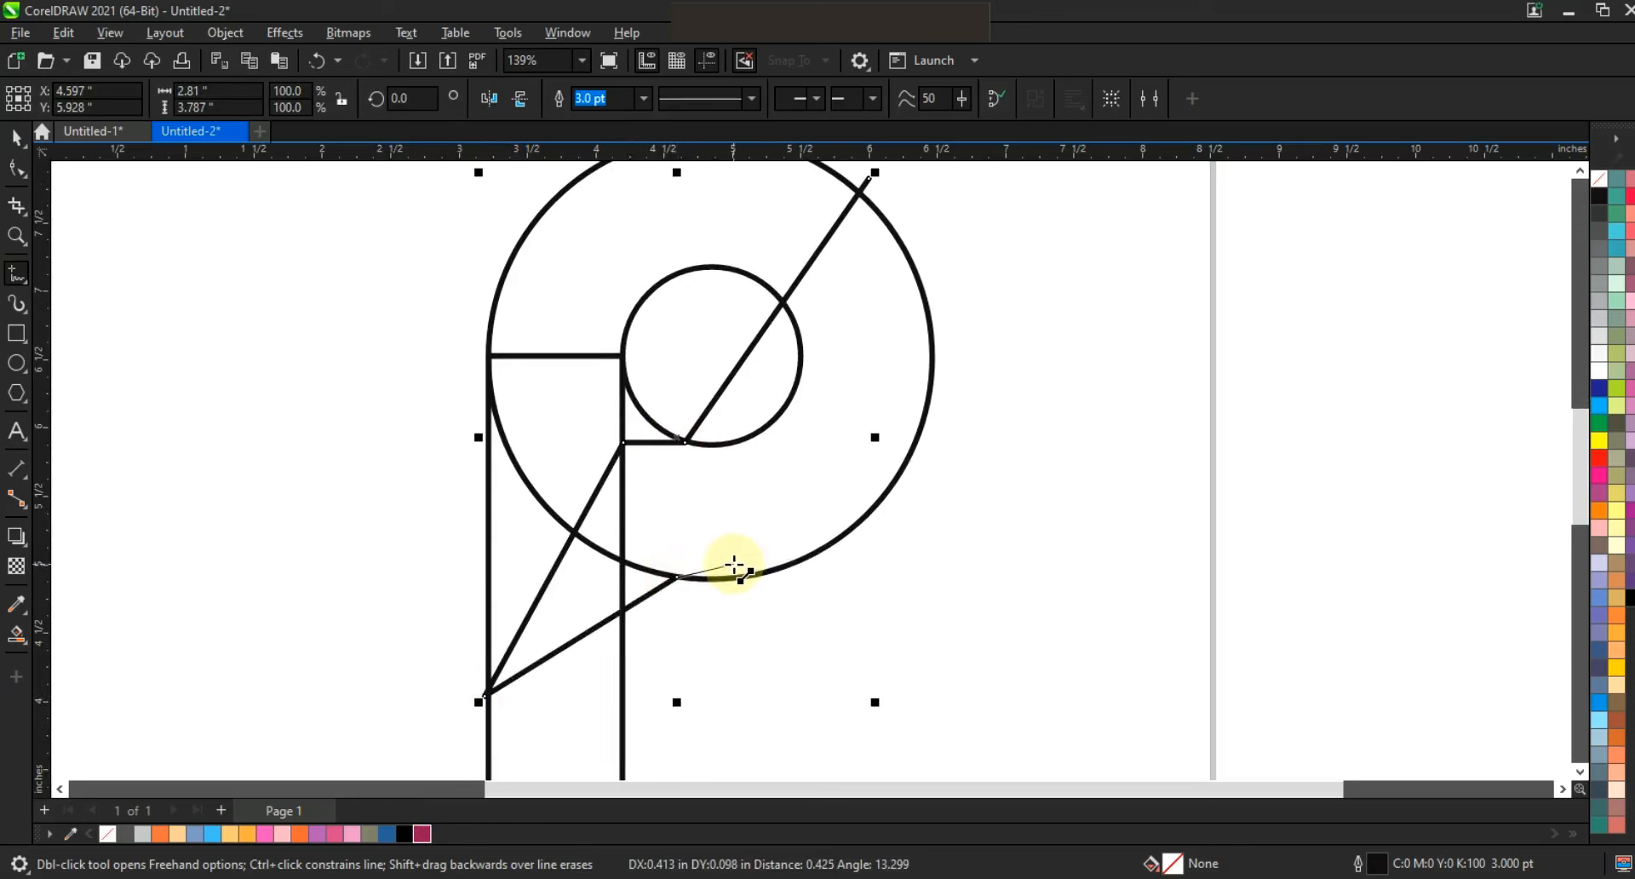
pyautogui.doubleClick(734, 565)
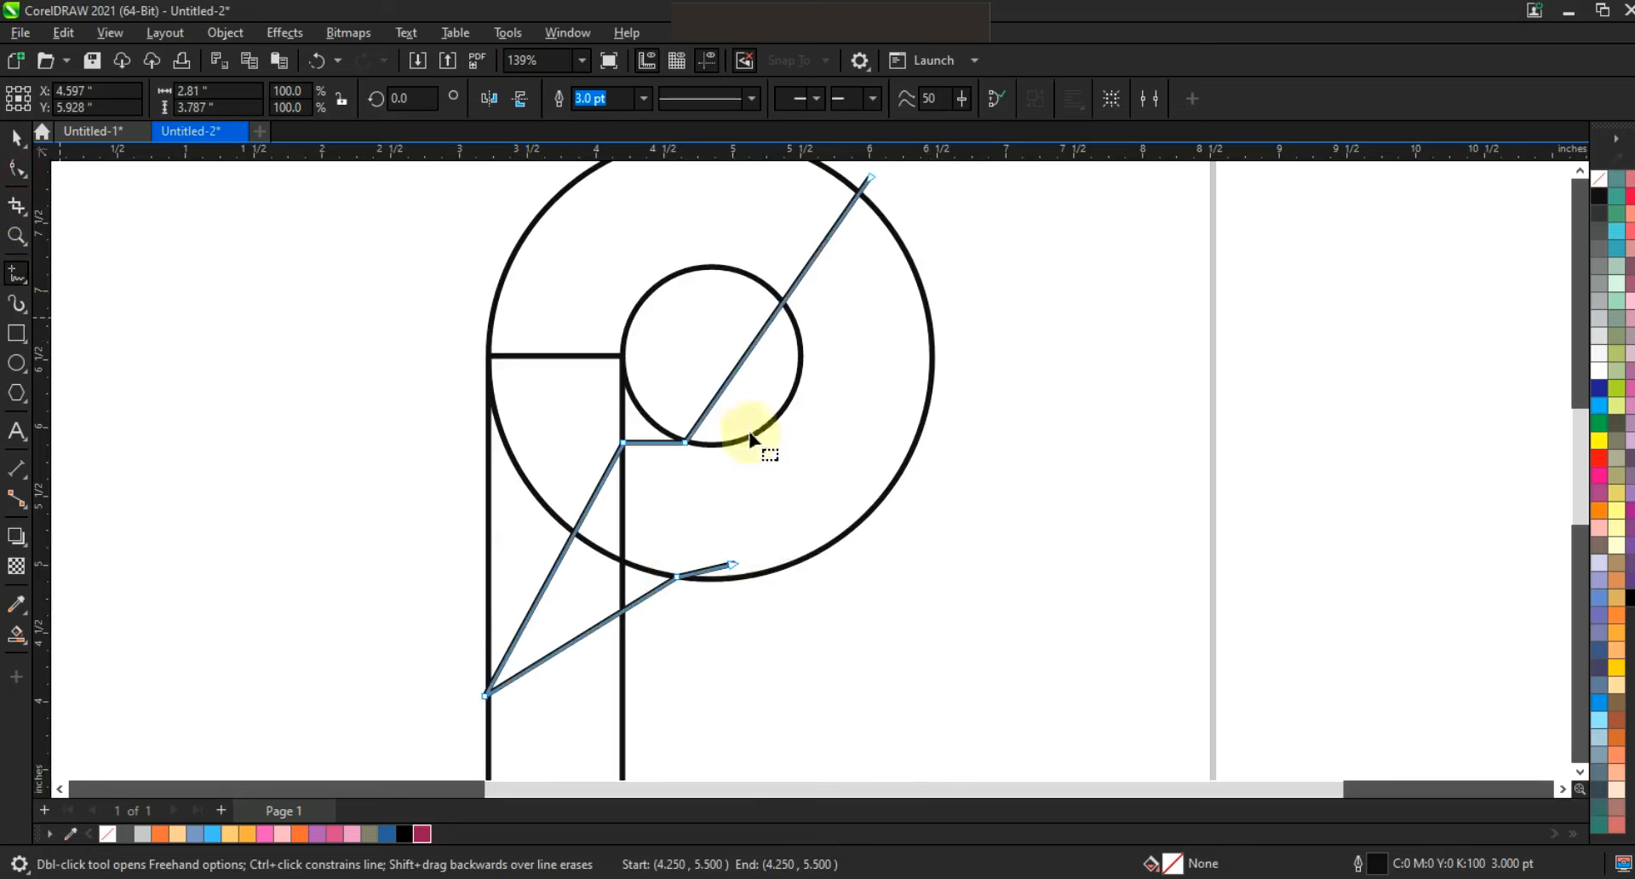
# Convert the line's segments to curves and bend the upper one into an arc sweeping from the large circle to the inner circle's bottom.
pyautogui.scroll(-1, 655, 502)
pyautogui.press('F10')
pyautogui.scroll(2, 647, 402)
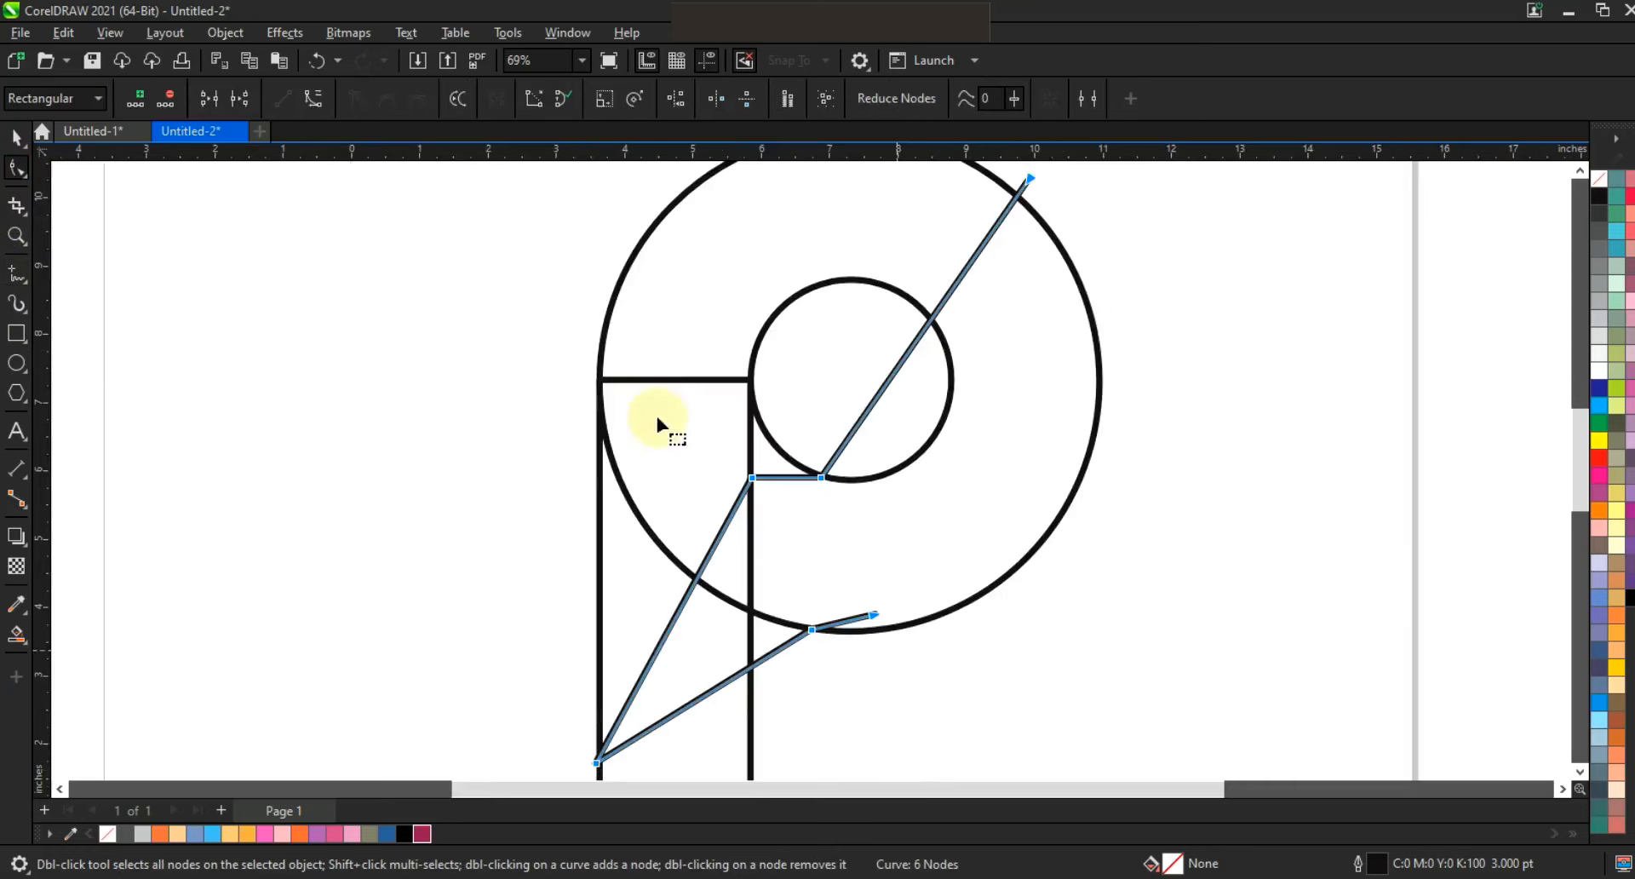
pyautogui.click(315, 102)
pyautogui.click(1027, 180)
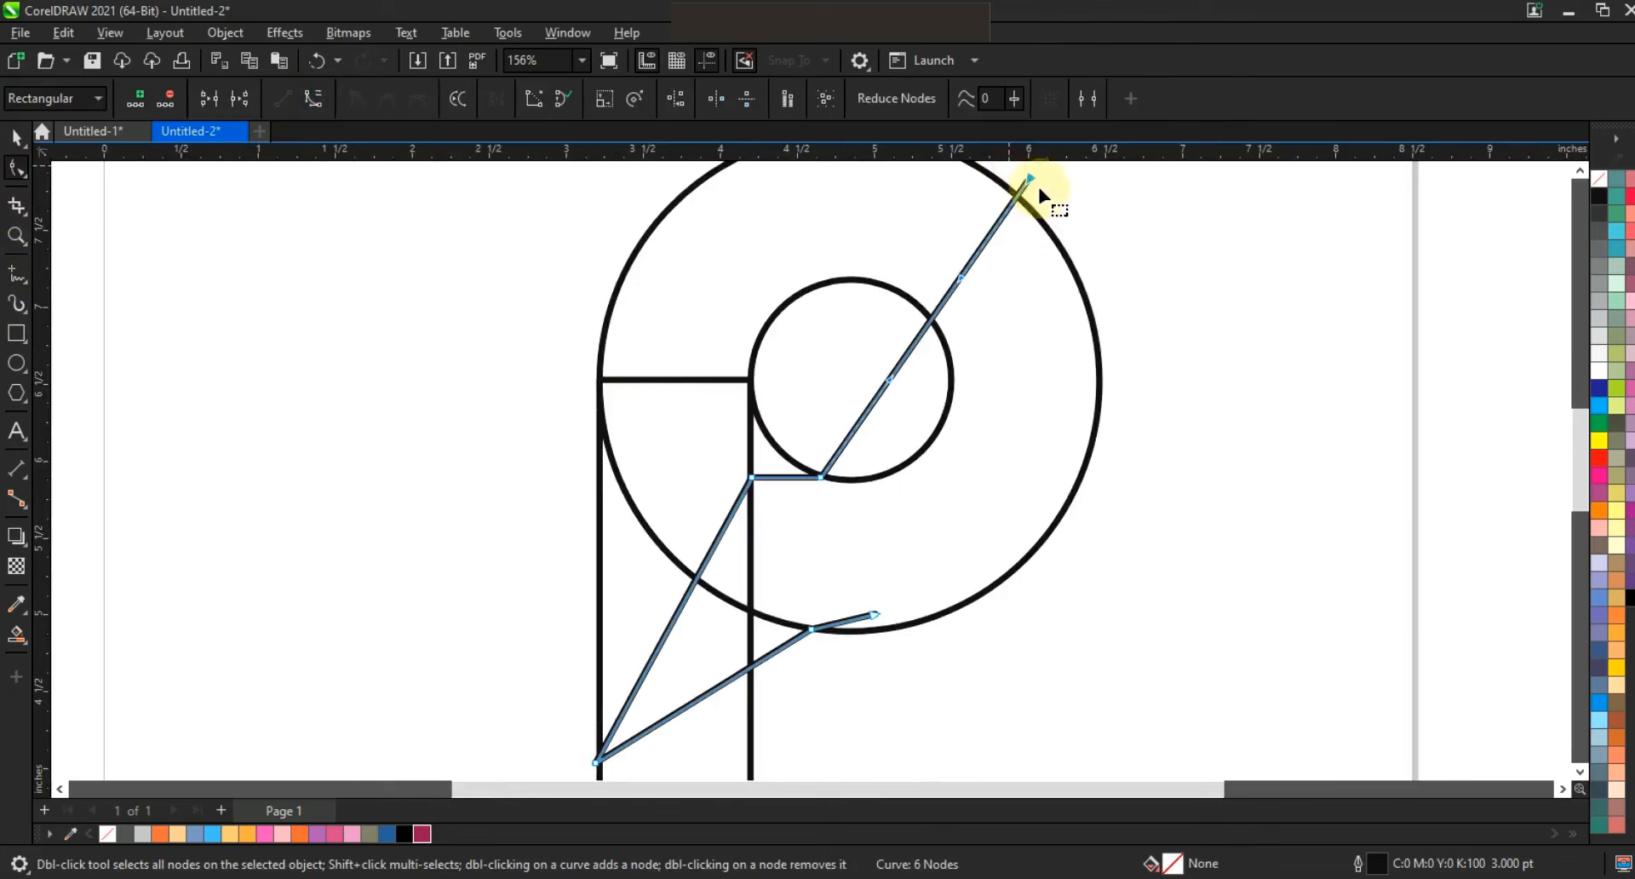
pyautogui.moveTo(961, 278); pyautogui.dragTo(1061, 294)
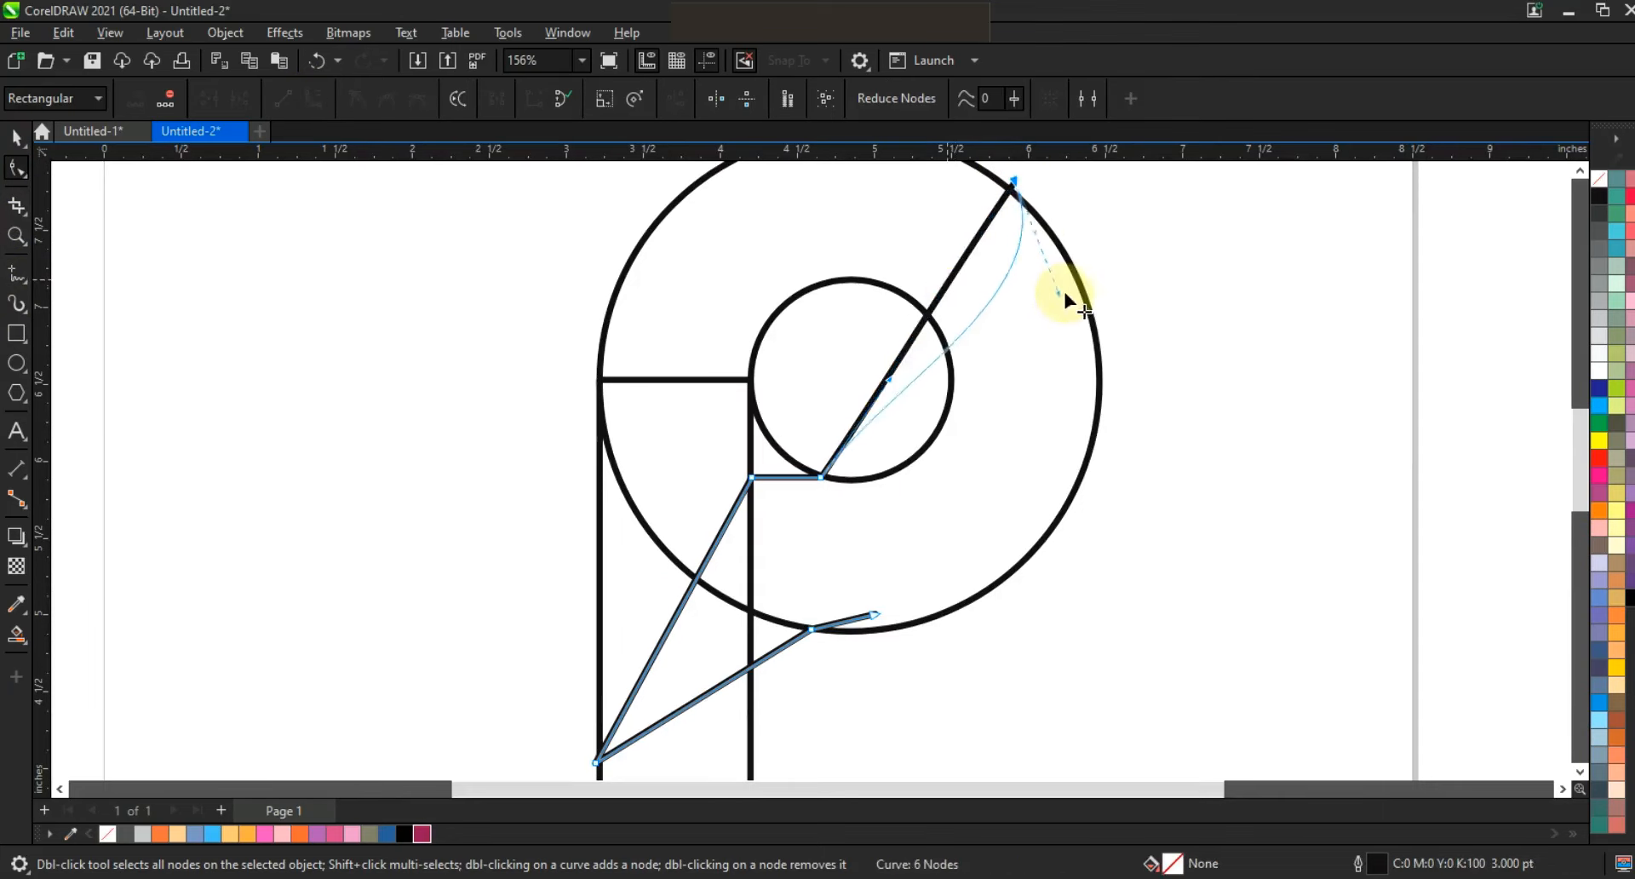
pyautogui.moveTo(892, 379); pyautogui.dragTo(995, 494)
pyautogui.moveTo(1064, 295); pyautogui.dragTo(1100, 306)
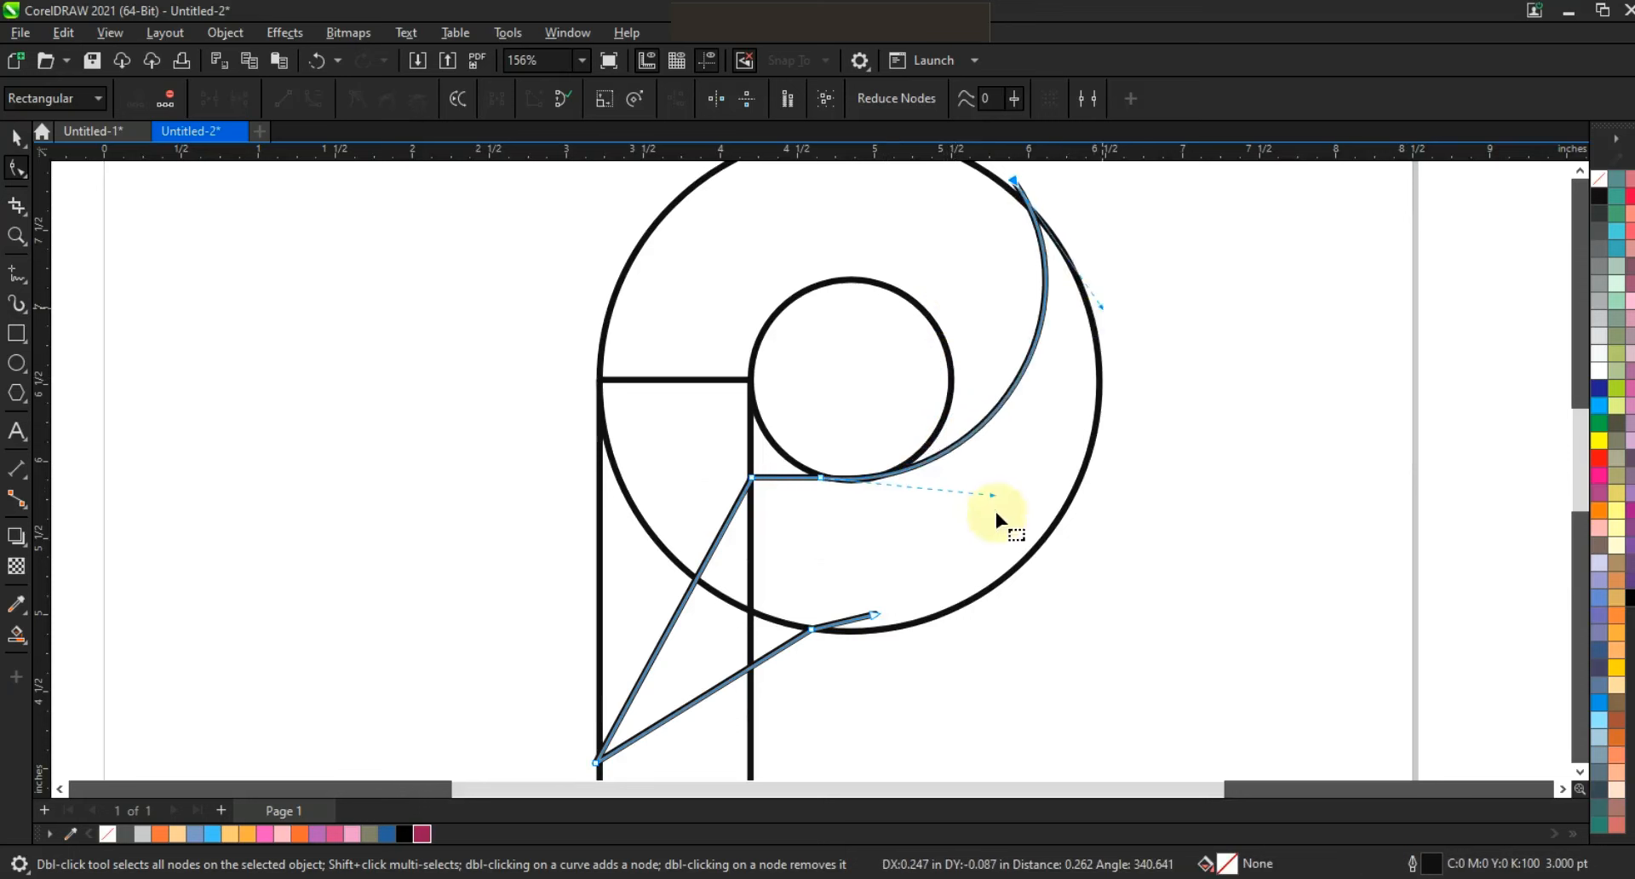
pyautogui.moveTo(994, 495); pyautogui.dragTo(1031, 499)
# Bend the two lower segments into a leaf-shaped tail that bulges past the rectangle's left side and ends in a point.
pyautogui.moveTo(701, 573); pyautogui.dragTo(448, 681)
pyautogui.moveTo(637, 504); pyautogui.dragTo(498, 467)
pyautogui.moveTo(446, 694); pyautogui.dragTo(417, 693)
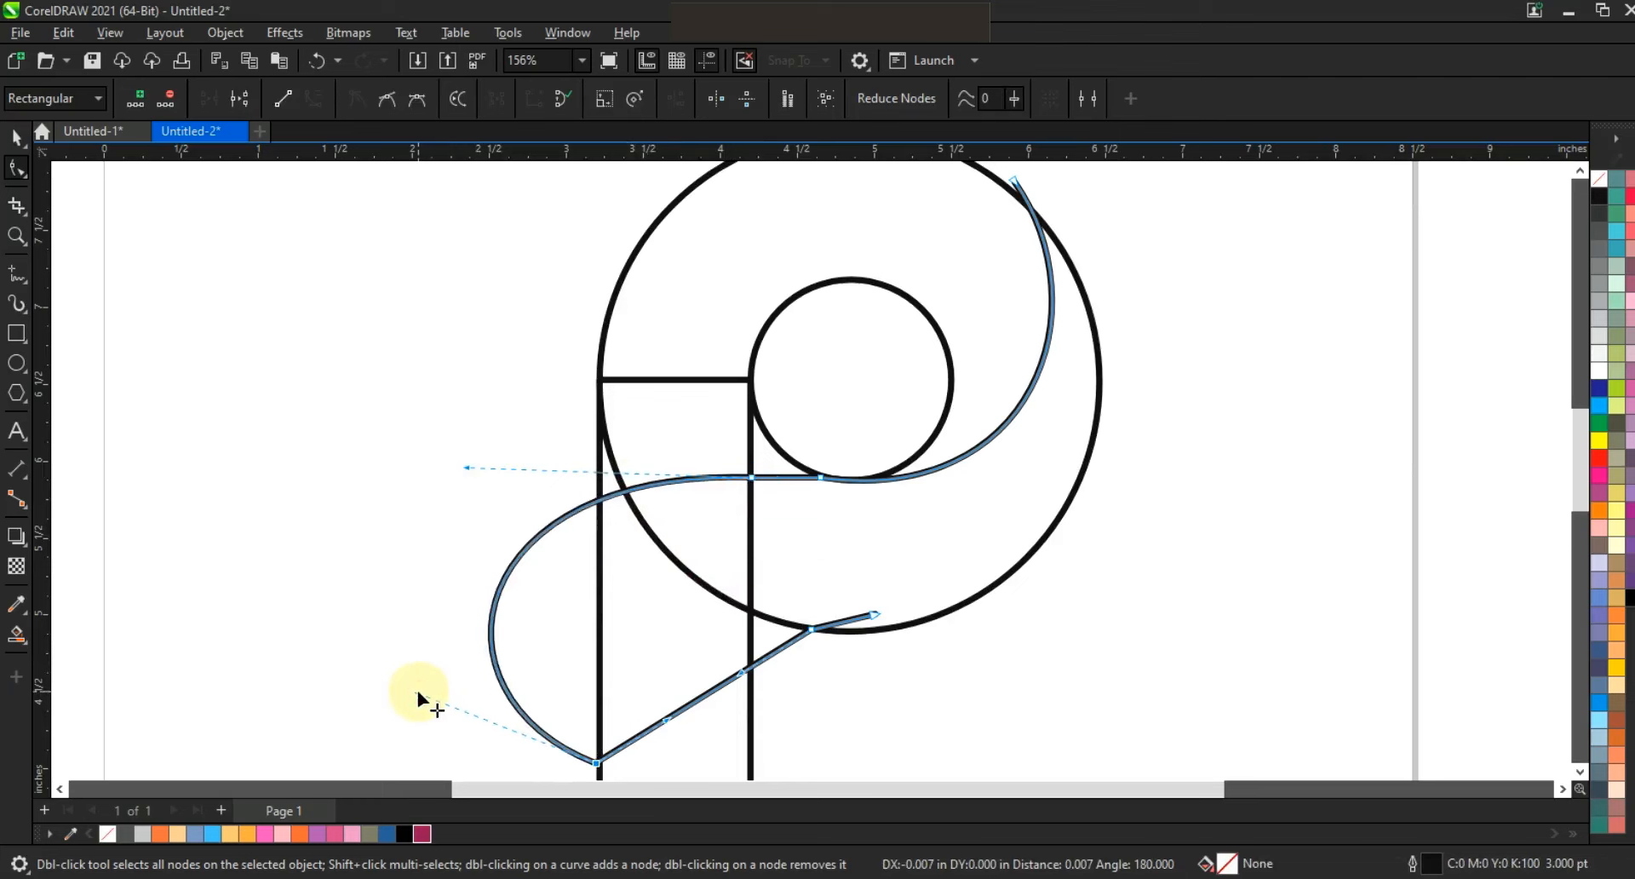
pyautogui.moveTo(663, 722); pyautogui.dragTo(700, 622)
pyautogui.moveTo(612, 671); pyautogui.dragTo(590, 625)
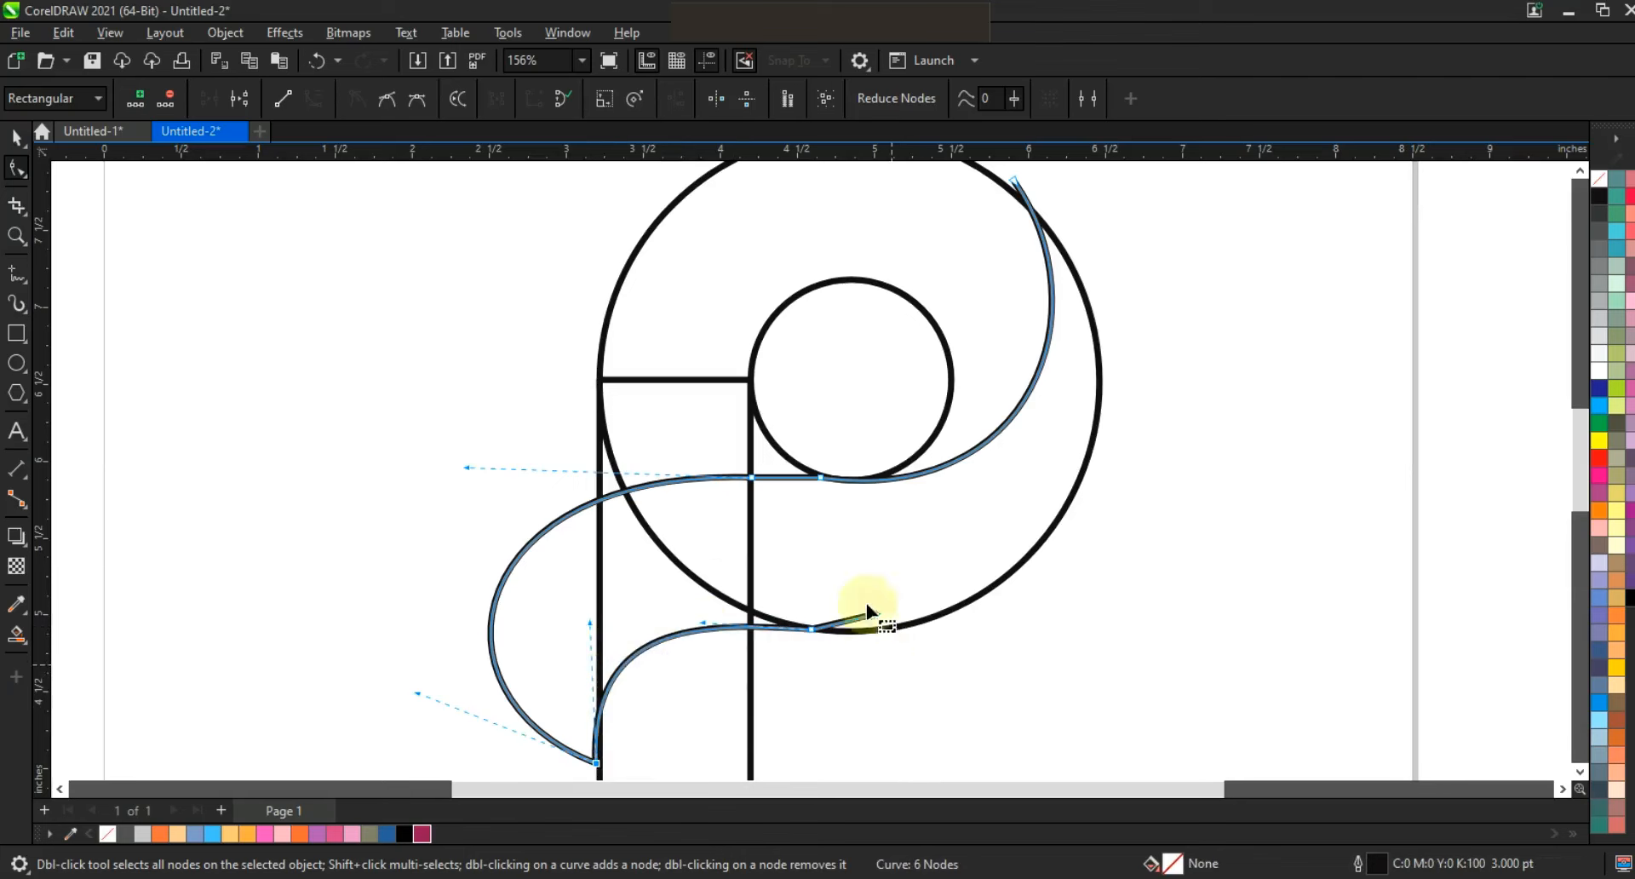
# Draw a three-node line from the large circle's right side through the rectangle's right edge to the tip of the tail.
pyautogui.click(17, 273)
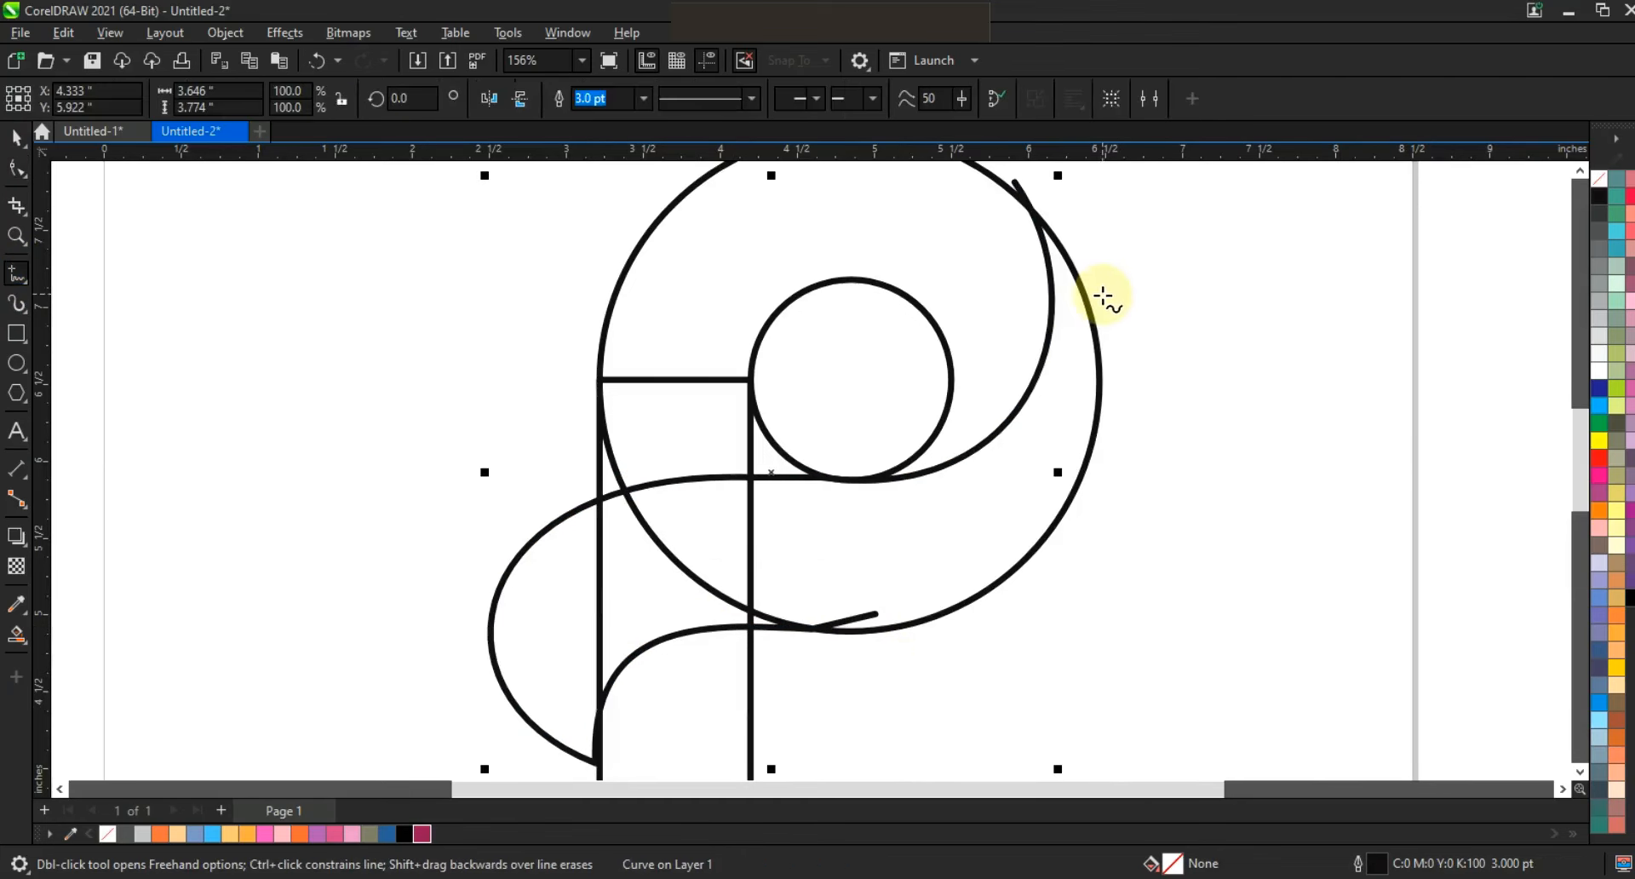
pyautogui.click(1099, 330)
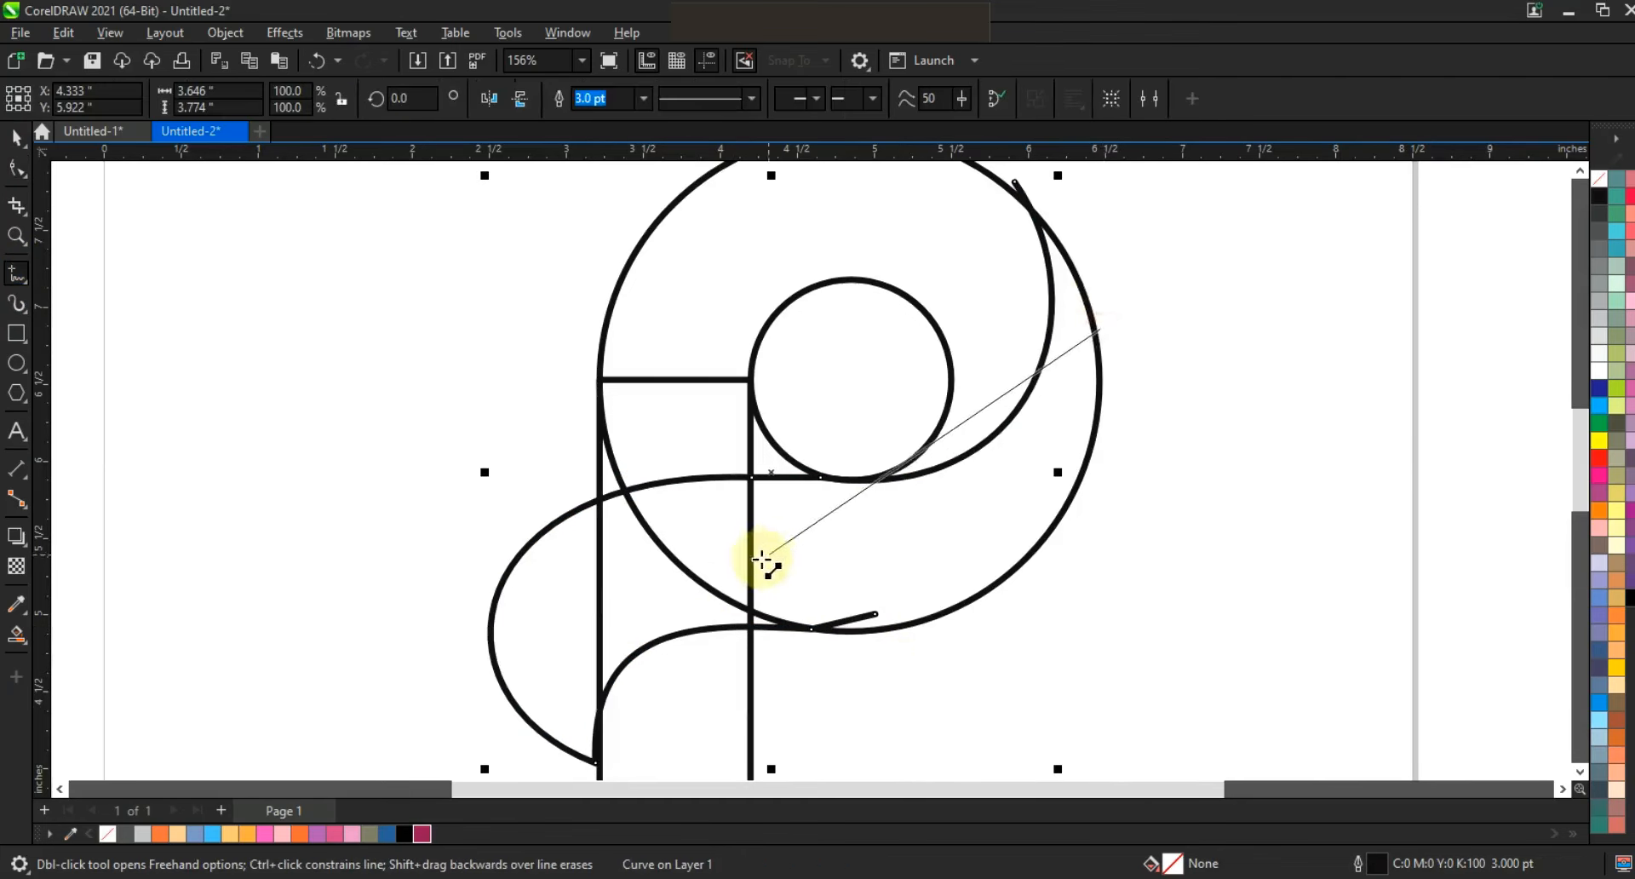
pyautogui.click(750, 560)
pyautogui.click(748, 562)
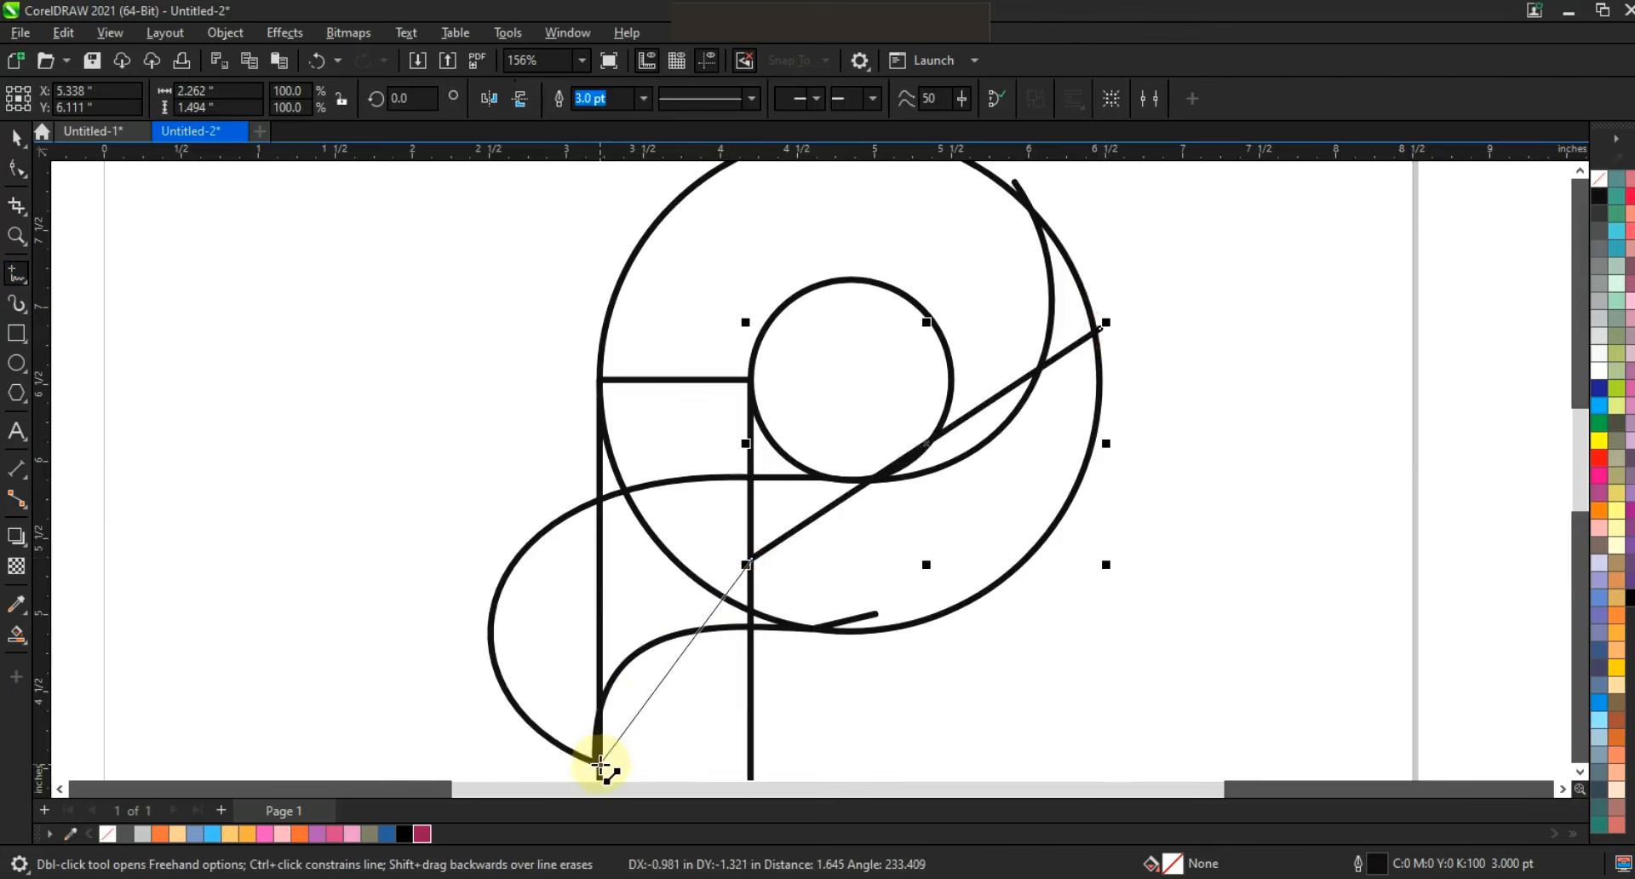
pyautogui.click(600, 765)
# Convert the three-node line's segments to curves and bend the lower one leftward inside the tail.
pyautogui.click(17, 168)
pyautogui.moveTo(302, 274); pyautogui.dragTo(968, 632)
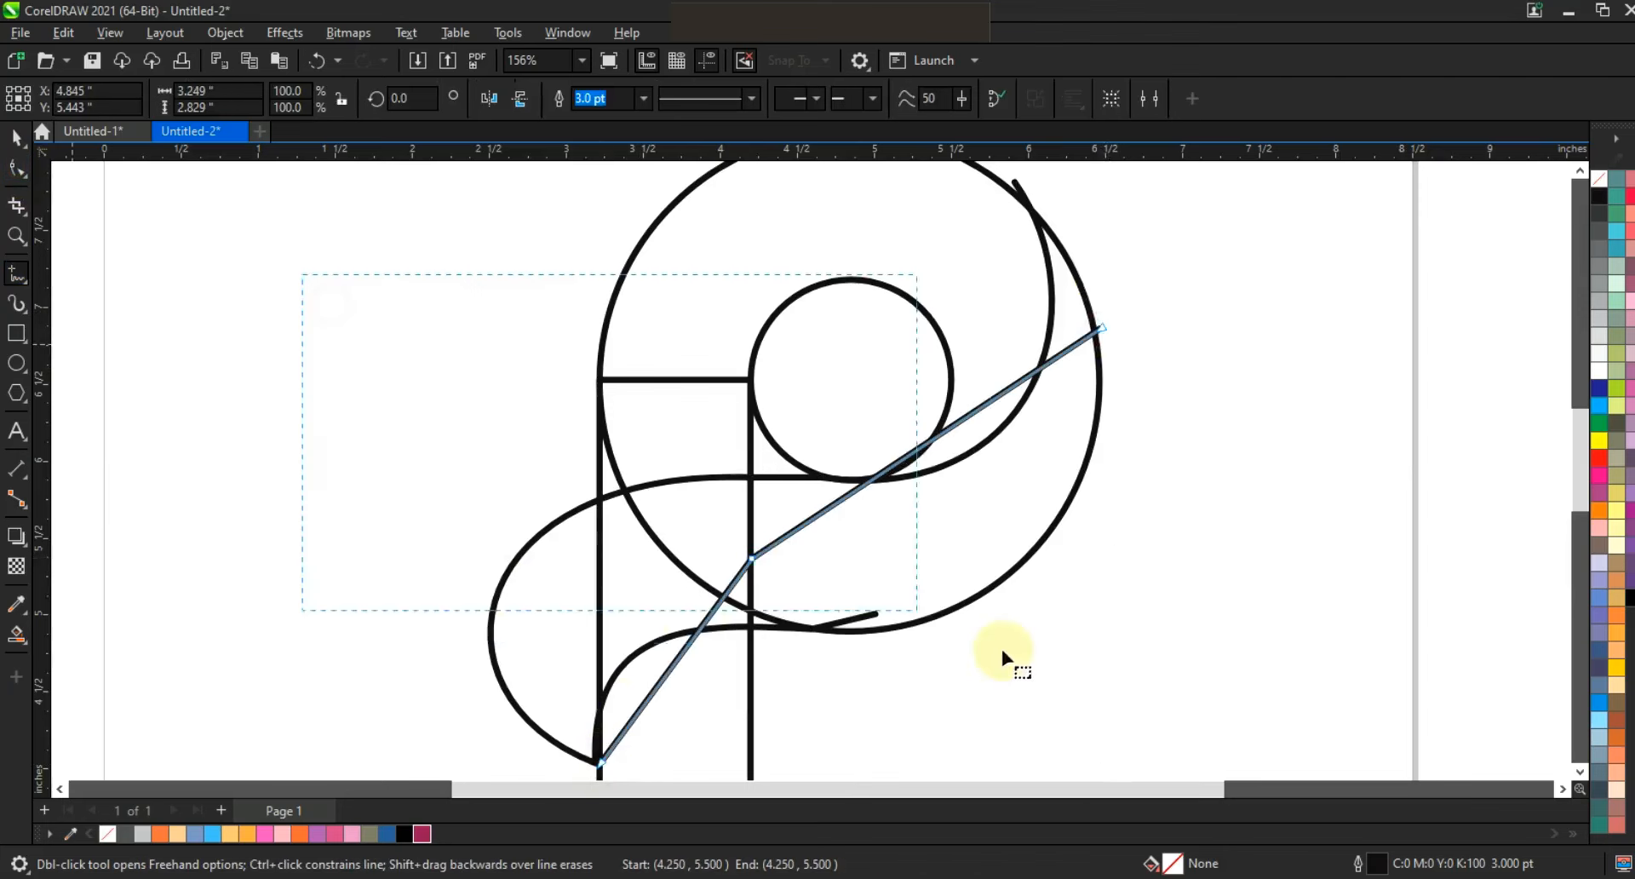
pyautogui.moveTo(1203, 765); pyautogui.dragTo(295, 120)
pyautogui.moveTo(324, 240); pyautogui.dragTo(1216, 734)
pyautogui.click(316, 99)
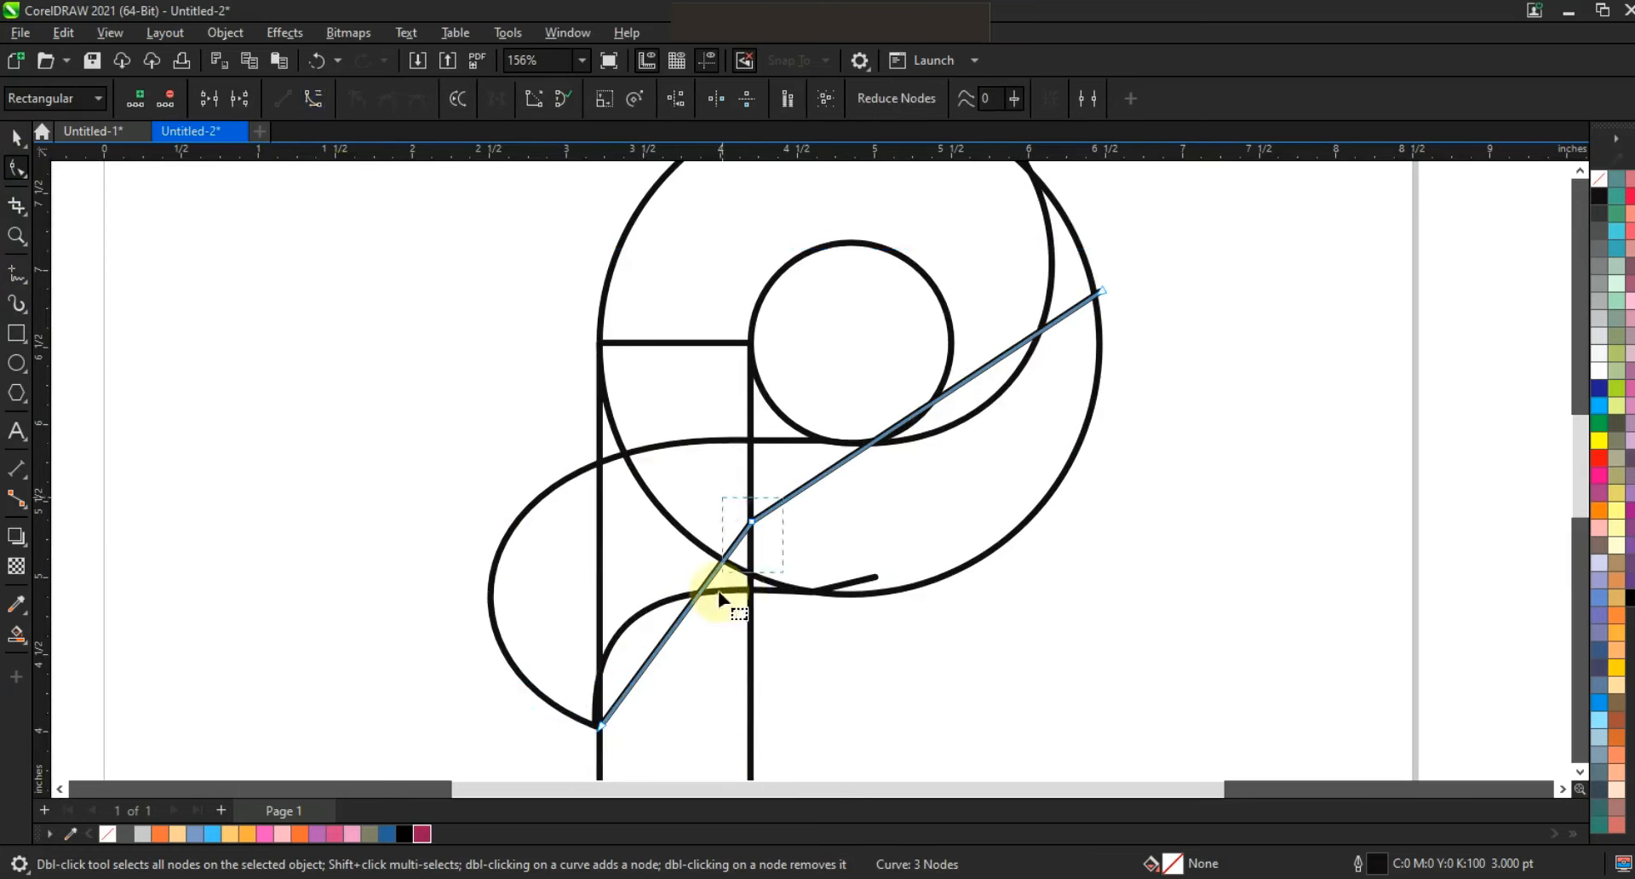
pyautogui.moveTo(703, 587); pyautogui.dragTo(610, 510)
pyautogui.moveTo(647, 657); pyautogui.dragTo(486, 654)
pyautogui.moveTo(574, 560); pyautogui.dragTo(554, 511)
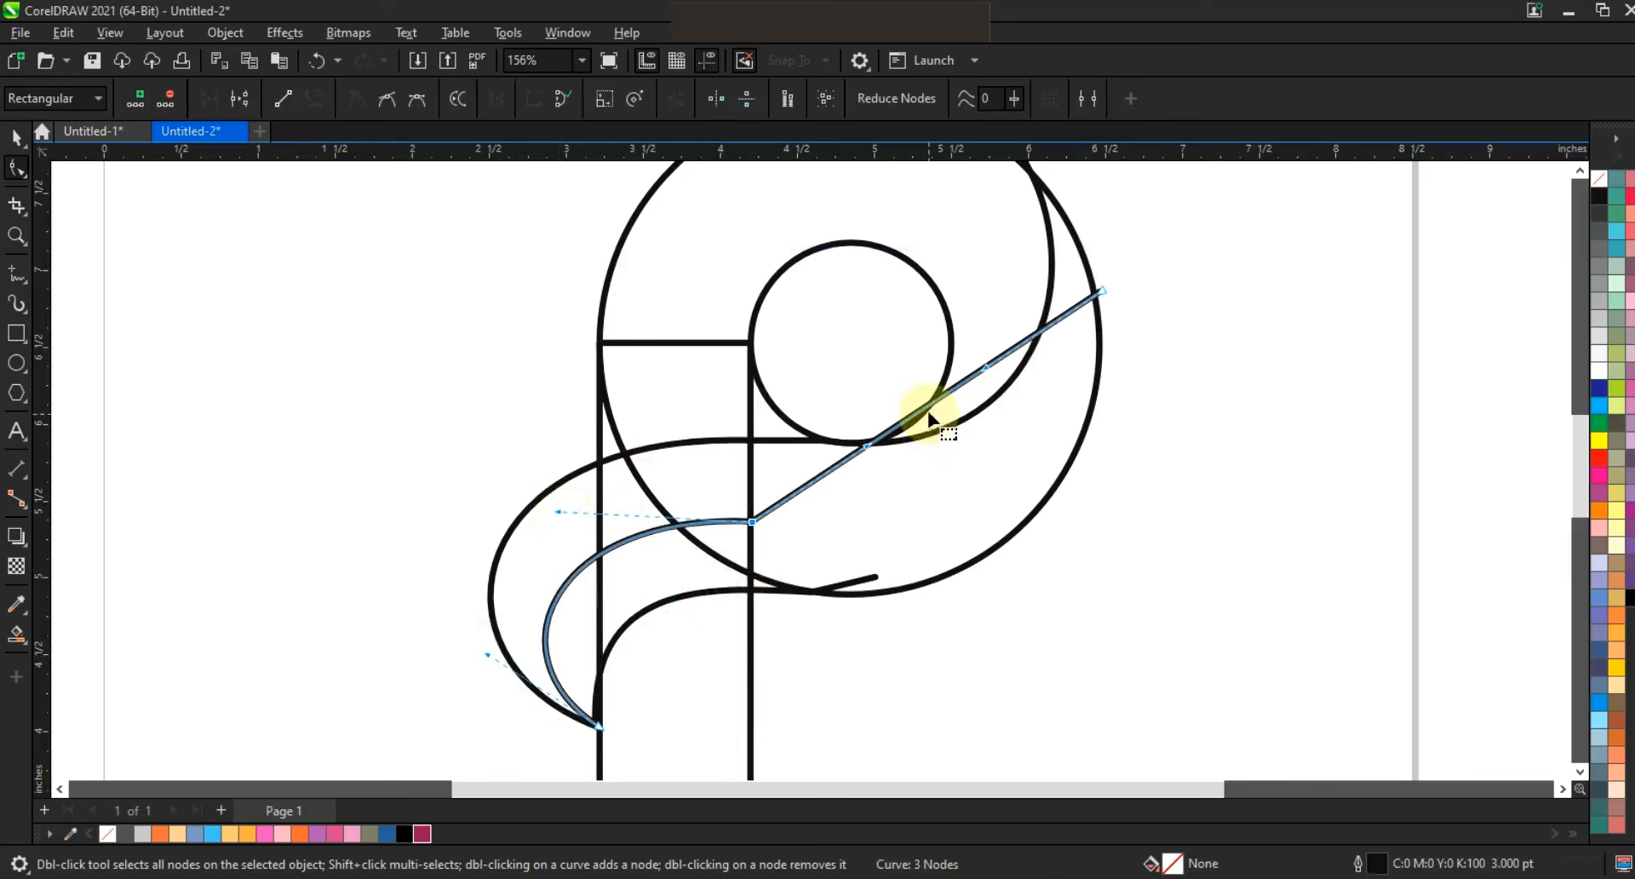
# Bend the upper segment along the large circle's lower right and align the handles at the middle node for a smooth flow.
pyautogui.moveTo(867, 449); pyautogui.dragTo(1088, 485)
pyautogui.moveTo(928, 516); pyautogui.dragTo(934, 518)
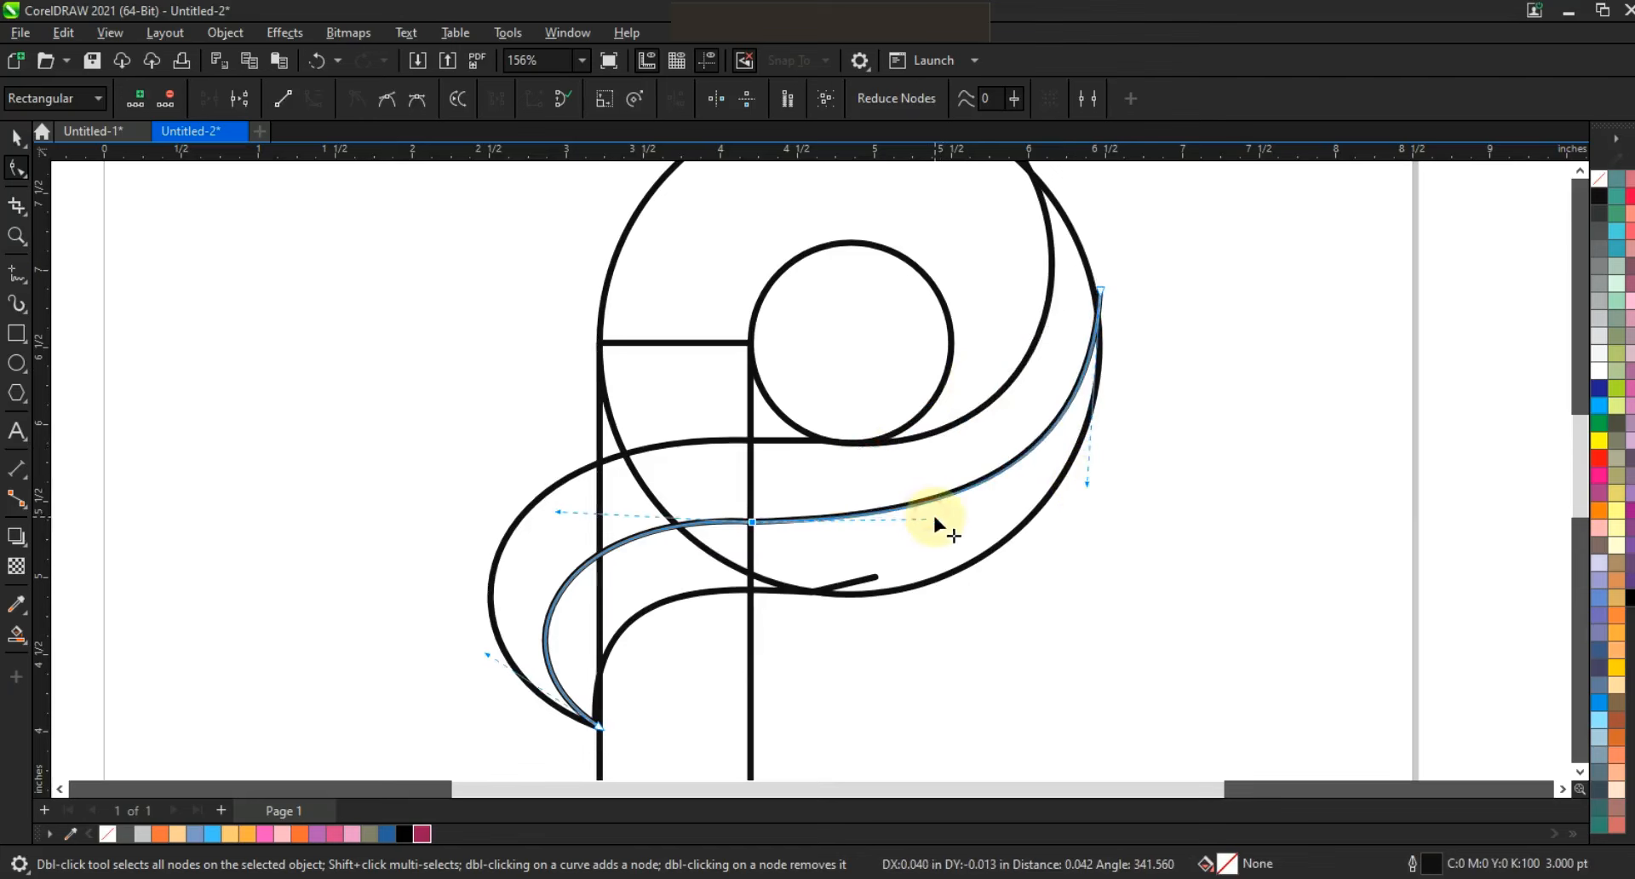
pyautogui.moveTo(554, 513); pyautogui.dragTo(554, 518)
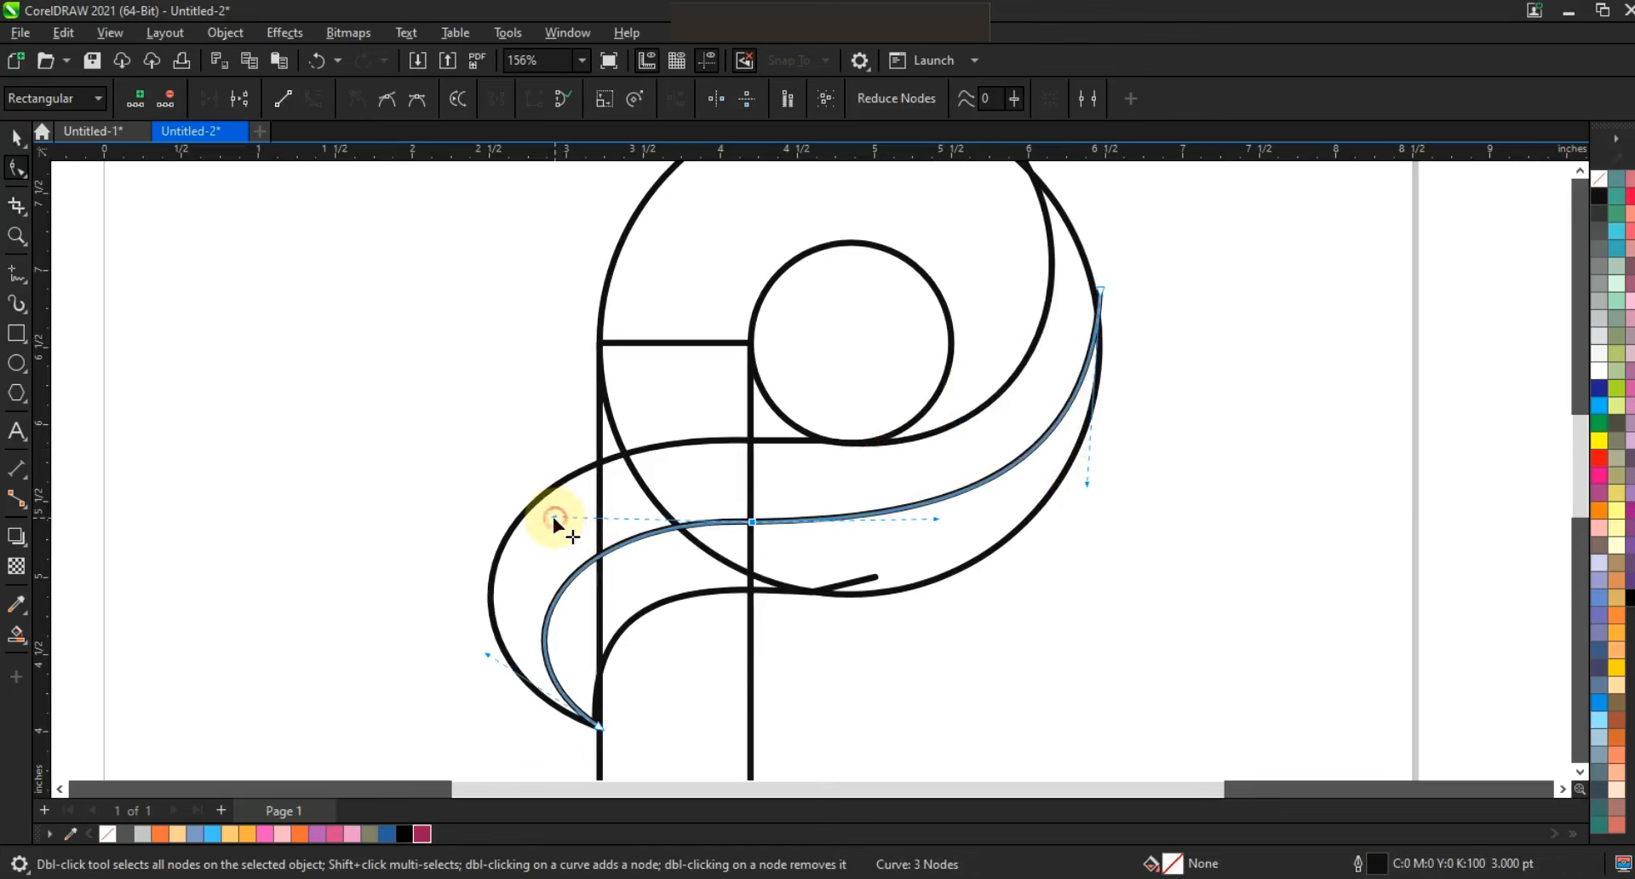
# Draw a closed four-node shape from the rectangle's right edge across its left edge to a lower-left tip, then back via a point below the rectangle.
pyautogui.press('F3')
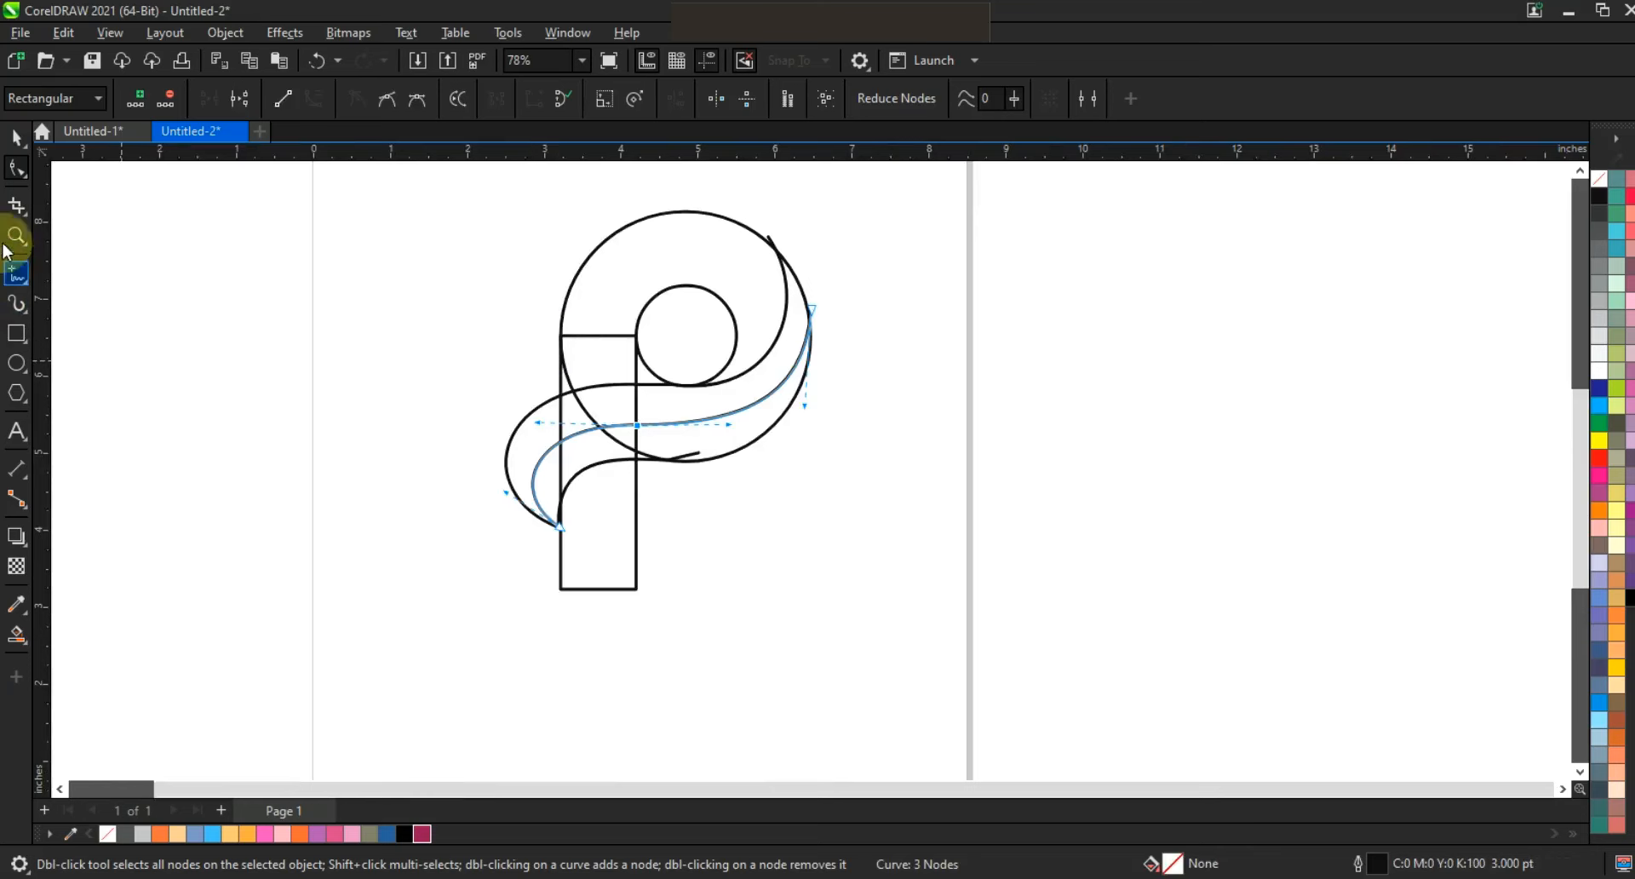
pyautogui.click(16, 235)
pyautogui.moveTo(394, 390); pyautogui.dragTo(956, 657)
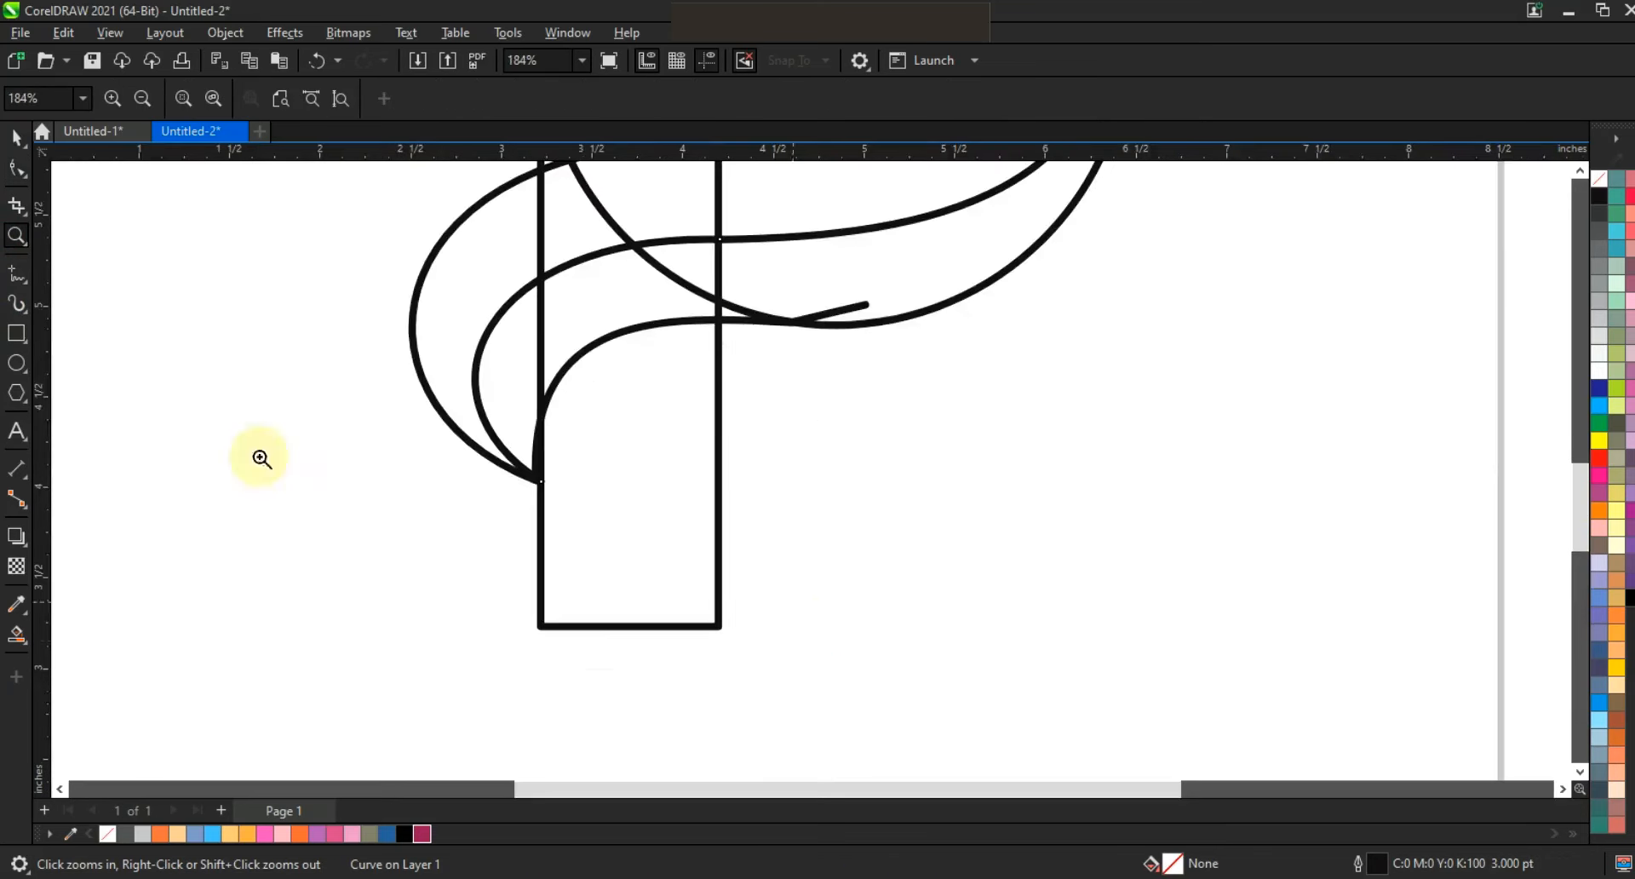
pyautogui.click(16, 272)
pyautogui.click(719, 343)
pyautogui.doubleClick(539, 498)
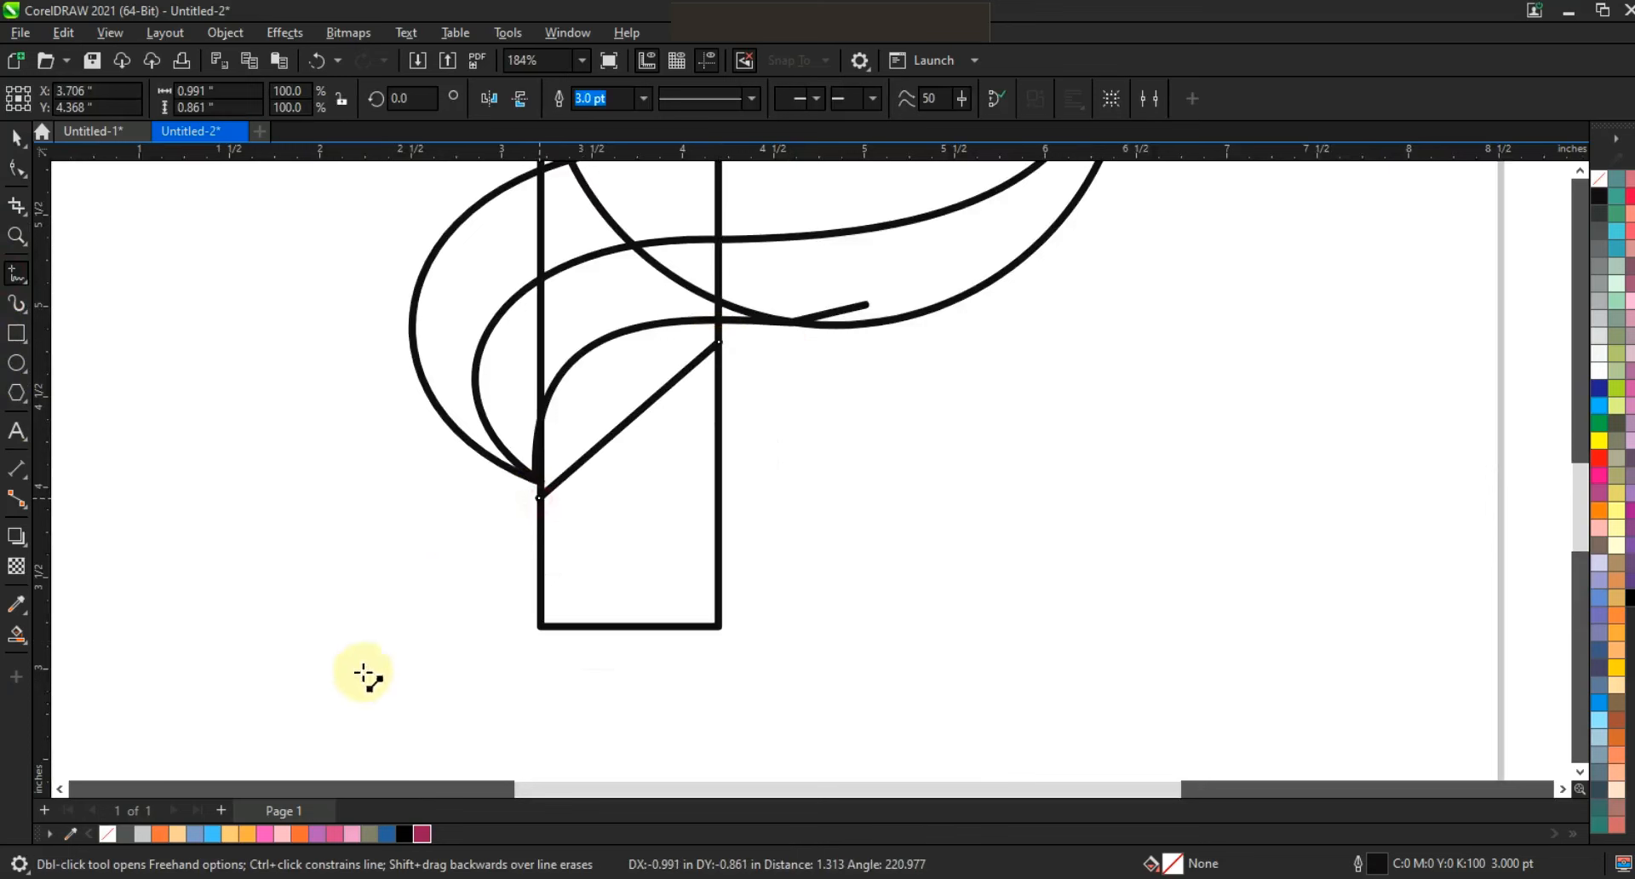
pyautogui.doubleClick(316, 700)
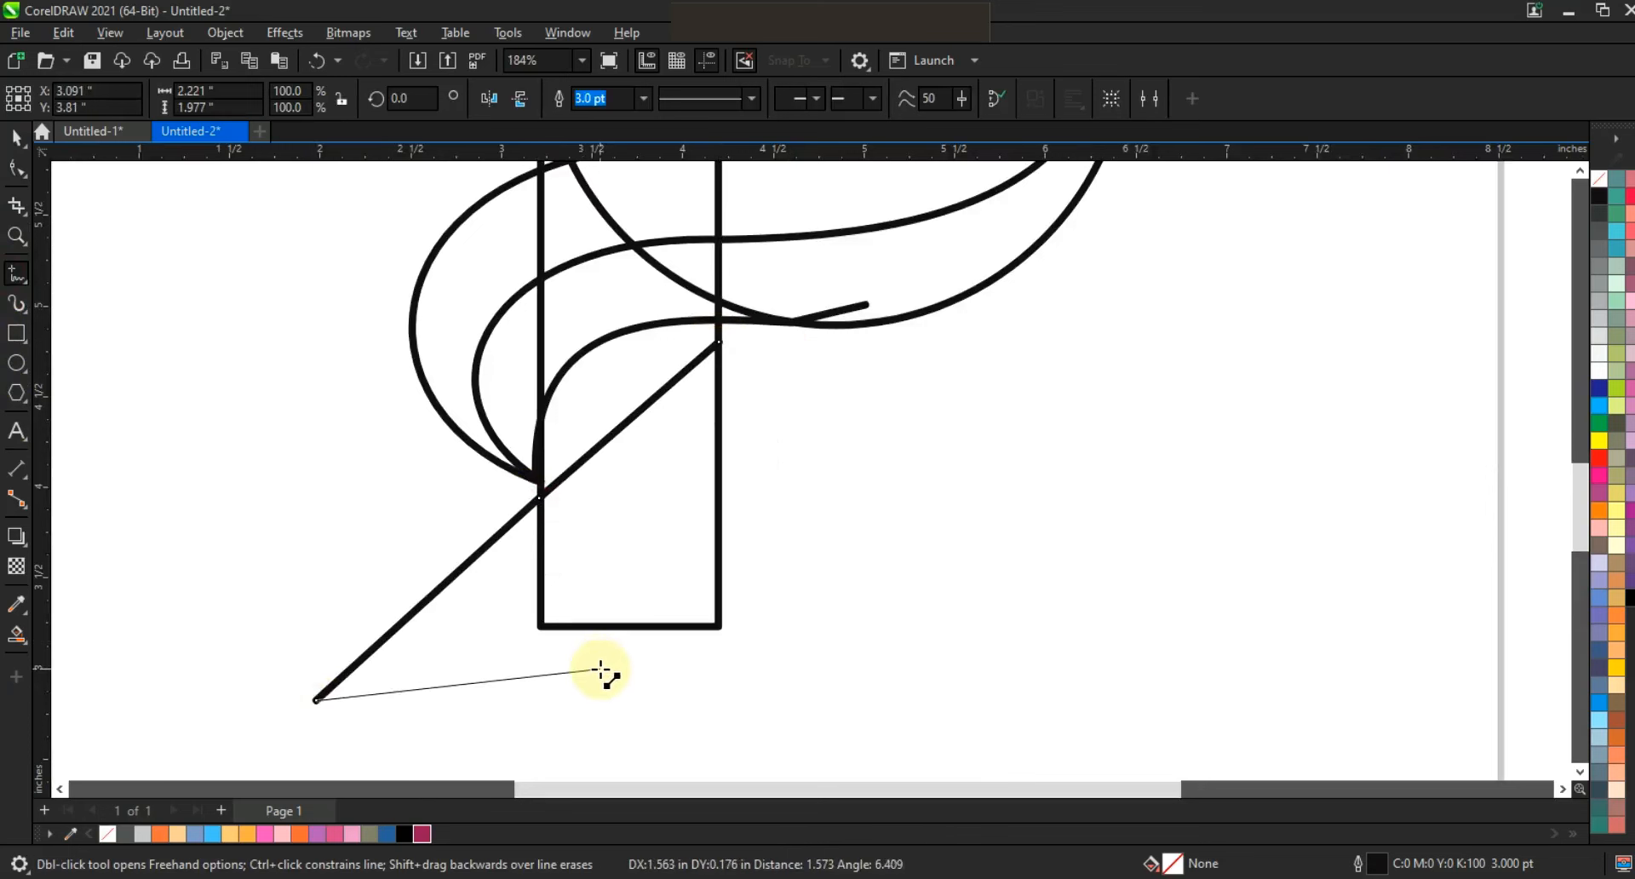
pyautogui.doubleClick(607, 670)
pyautogui.click(720, 343)
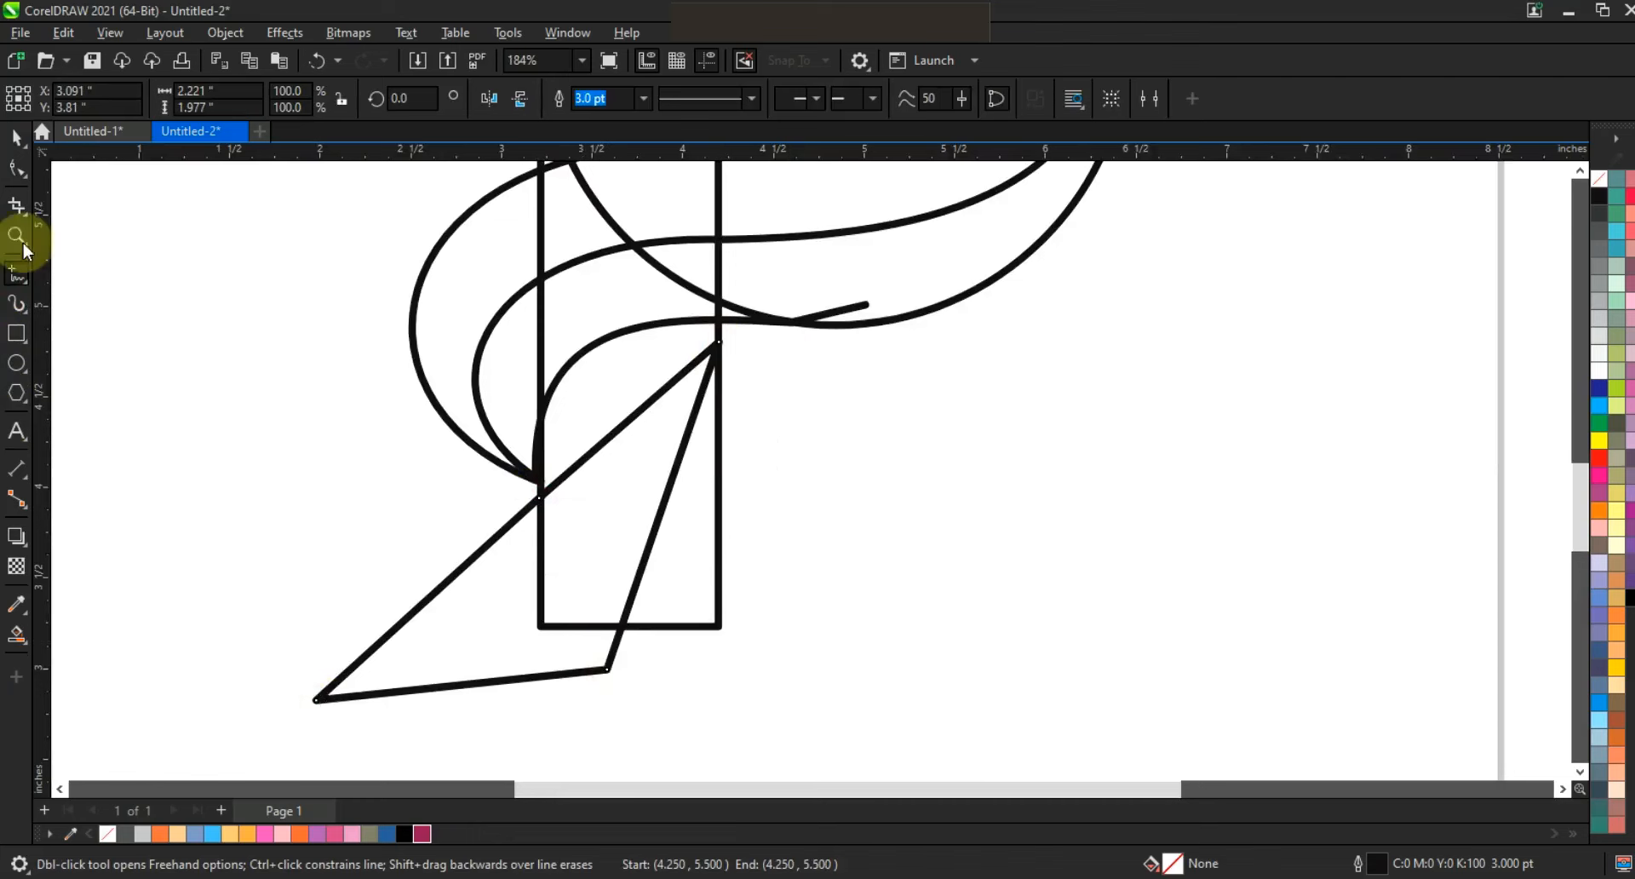
# Convert the closed shape's segments to curves and bulge its right side outward beyond the rectangle.
pyautogui.press('space')
pyautogui.press('F10')
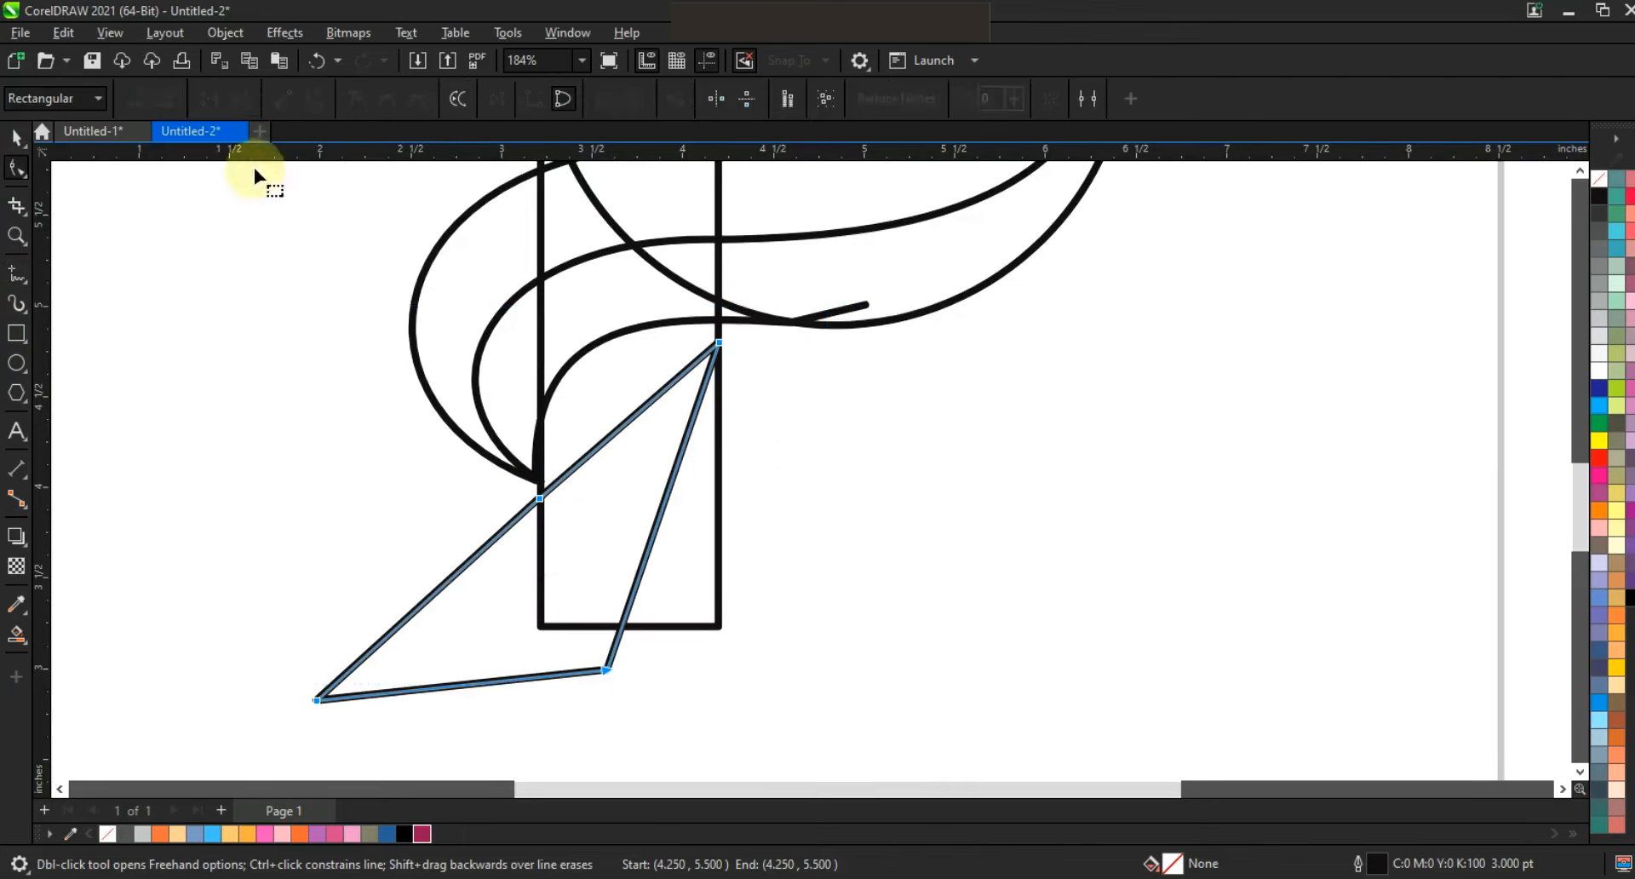
pyautogui.moveTo(681, 451); pyautogui.dragTo(844, 669)
pyautogui.moveTo(831, 398); pyautogui.dragTo(885, 379)
pyautogui.moveTo(857, 645); pyautogui.dragTo(888, 684)
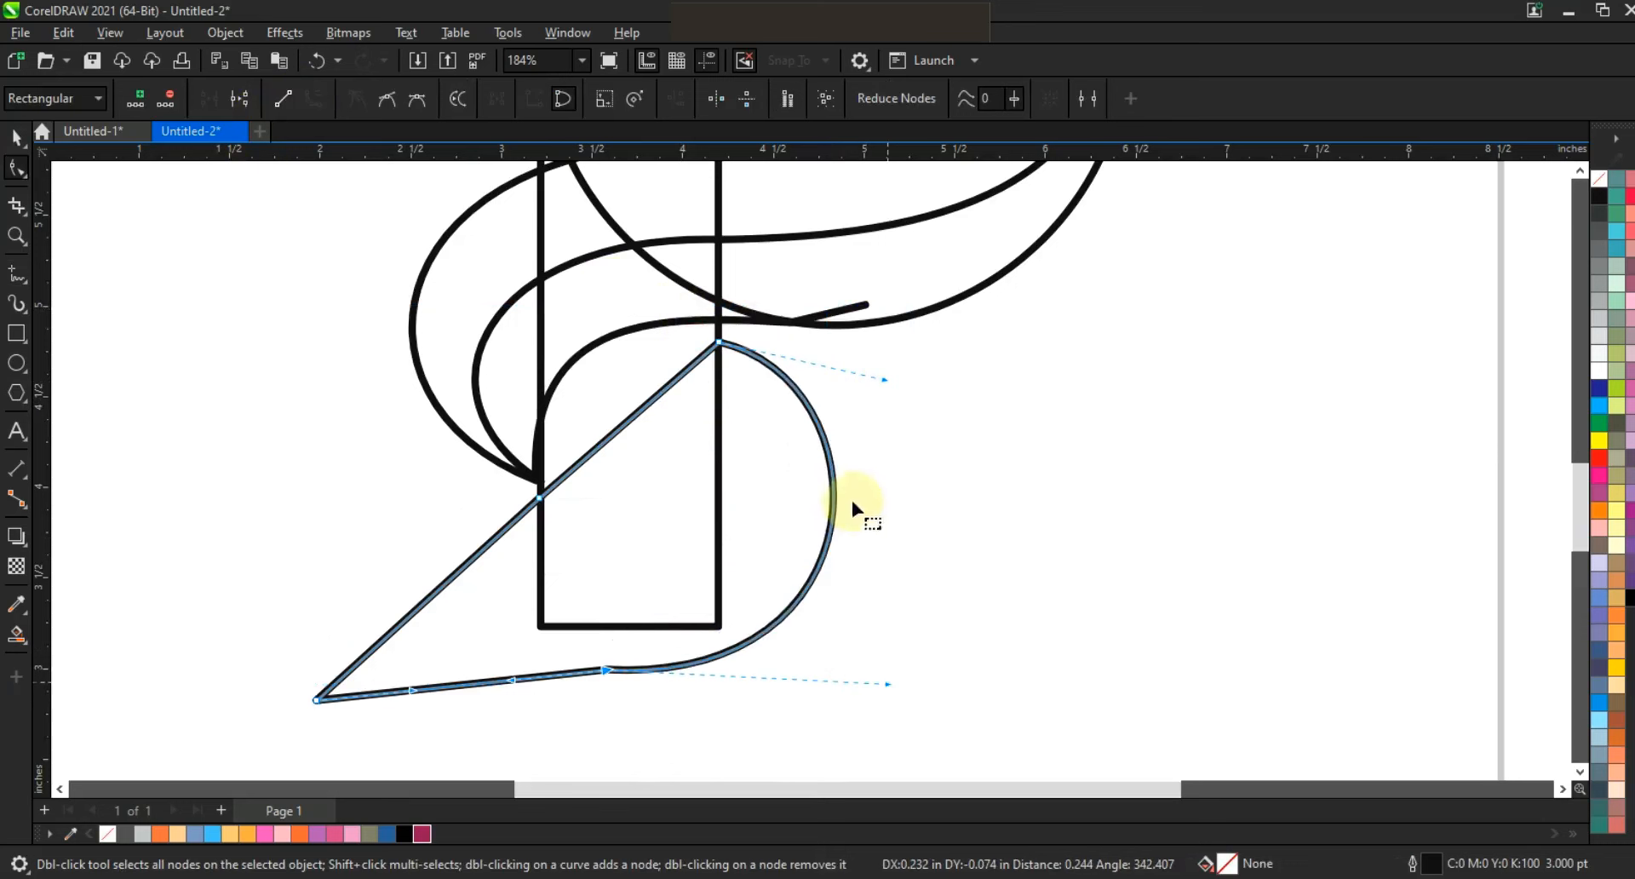
# Bend the closed shape's upper and bottom edges into flowing curves to form a leaf with a lower-left tip.
pyautogui.click(645, 406)
pyautogui.moveTo(629, 429); pyautogui.dragTo(686, 468)
pyautogui.moveTo(462, 687)
pyautogui.mouseDown()
pyautogui.moveTo(435, 673)
pyautogui.moveTo(452, 674)
pyautogui.mouseUp()
pyautogui.moveTo(413, 610); pyautogui.dragTo(375, 555)
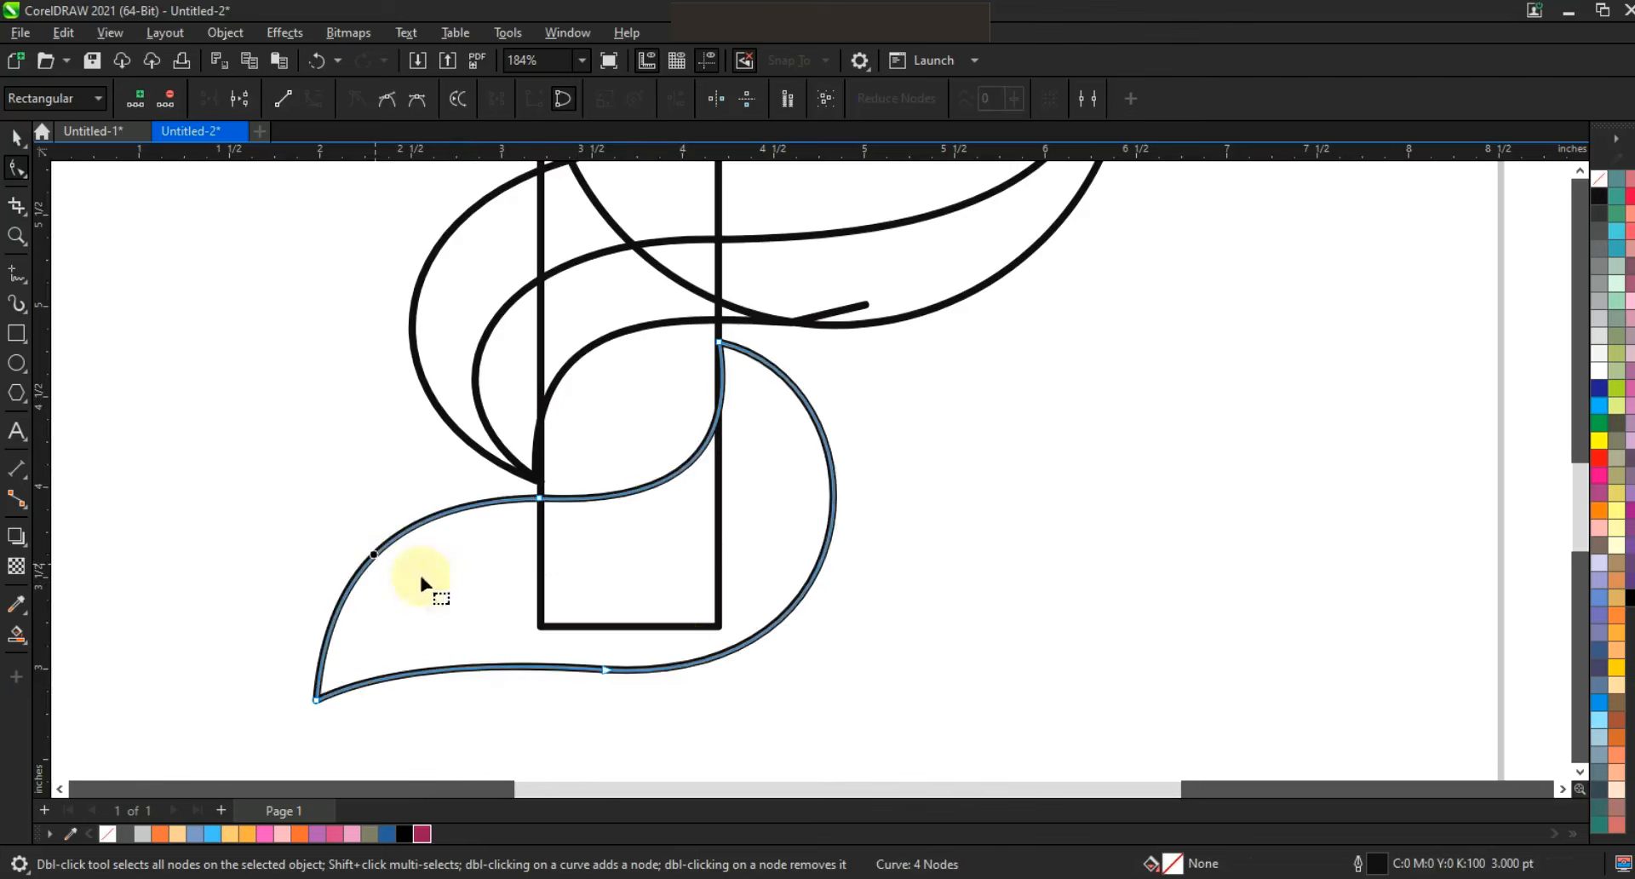
# Draw a three-node line through the middle of the lower leaf, from its top point to its lower-left tip.
pyautogui.click(16, 274)
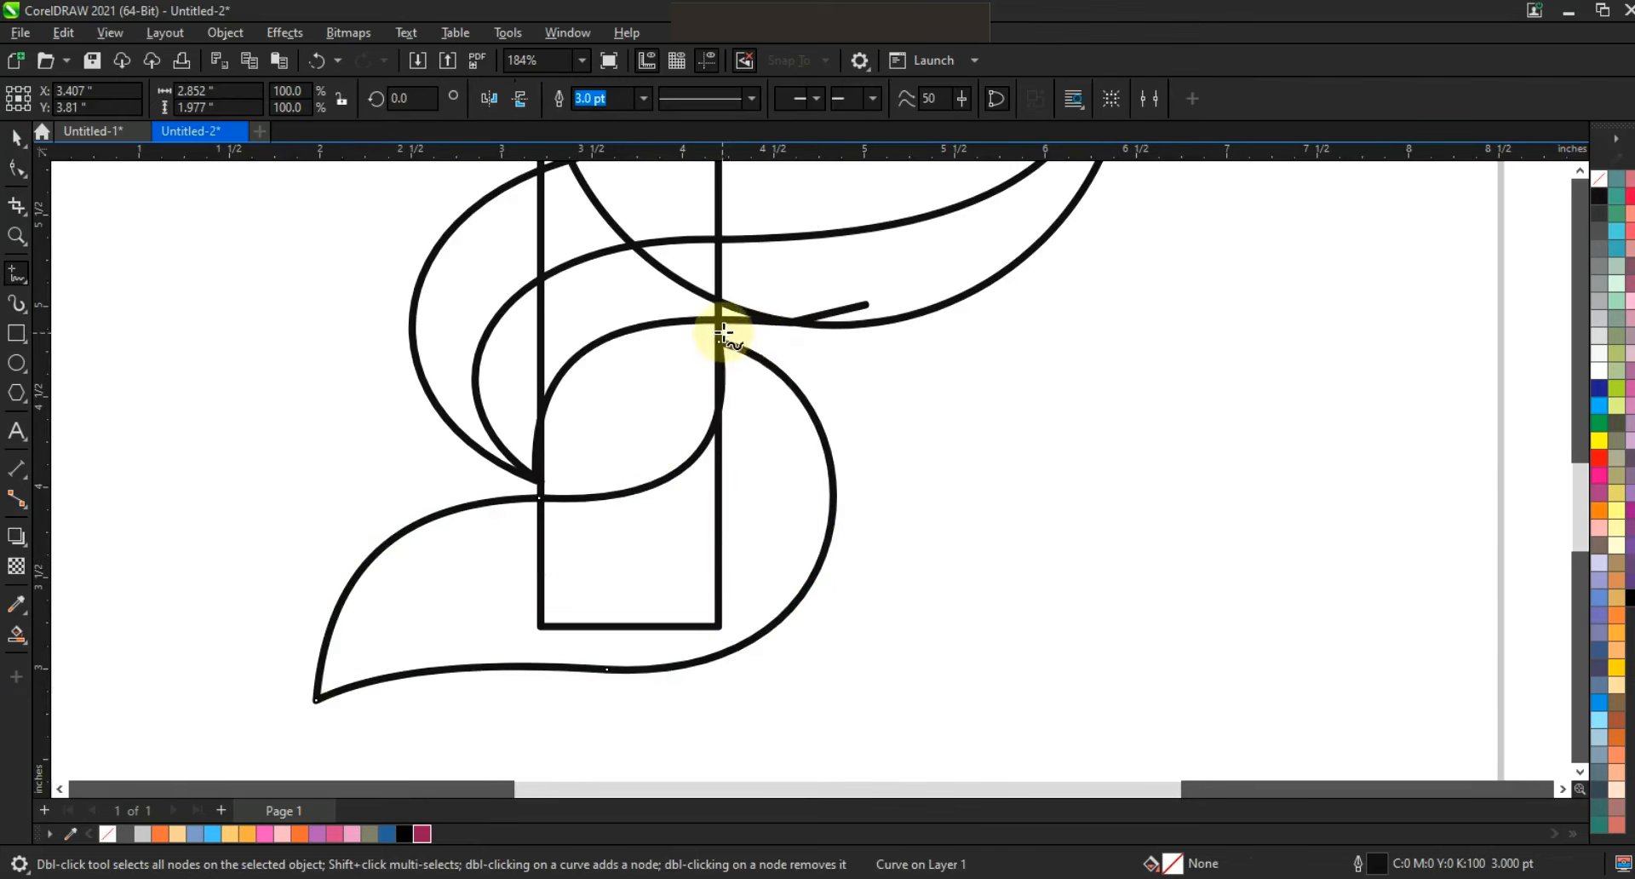
pyautogui.moveTo(719, 334)
pyautogui.mouseDown()
pyautogui.moveTo(718, 547)
pyautogui.moveTo(584, 571)
pyautogui.mouseUp()
pyautogui.moveTo(365, 669); pyautogui.dragTo(313, 707)
# Convert the leaf's centre line to curves and bend both segments into an S-shaped divider, nudging its top node onto the rectangle's right edge.
pyautogui.click(16, 168)
pyautogui.moveTo(831, 723); pyautogui.dragTo(834, 727)
pyautogui.click(312, 99)
pyautogui.moveTo(695, 480); pyautogui.dragTo(758, 512)
pyautogui.moveTo(761, 345); pyautogui.dragTo(763, 347)
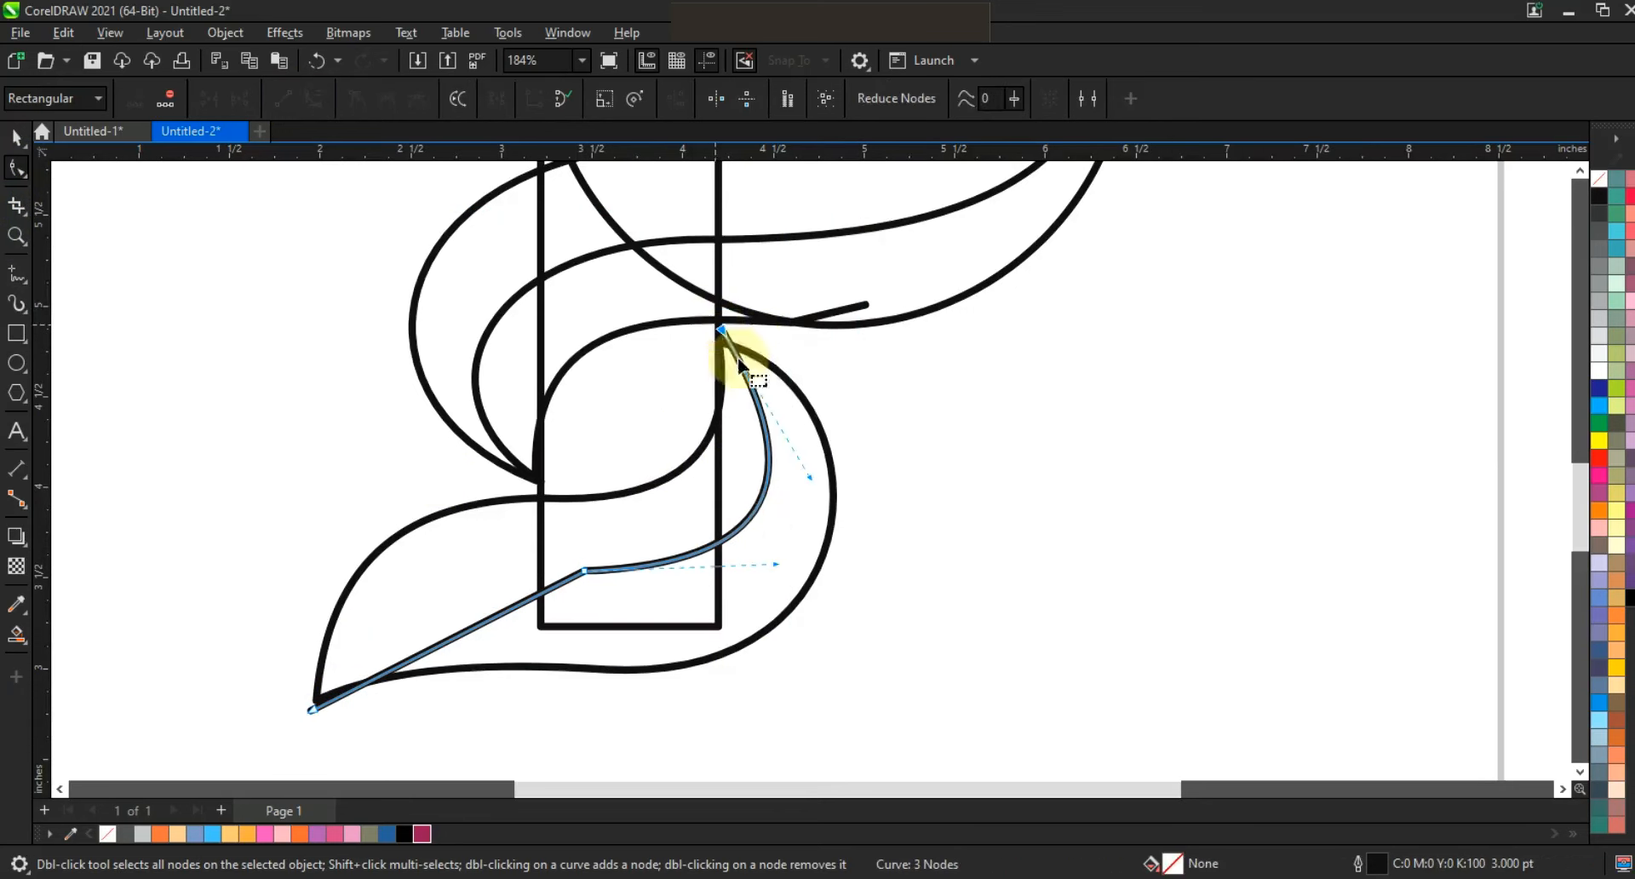
pyautogui.moveTo(810, 475); pyautogui.dragTo(814, 433)
pyautogui.moveTo(723, 330); pyautogui.dragTo(720, 334)
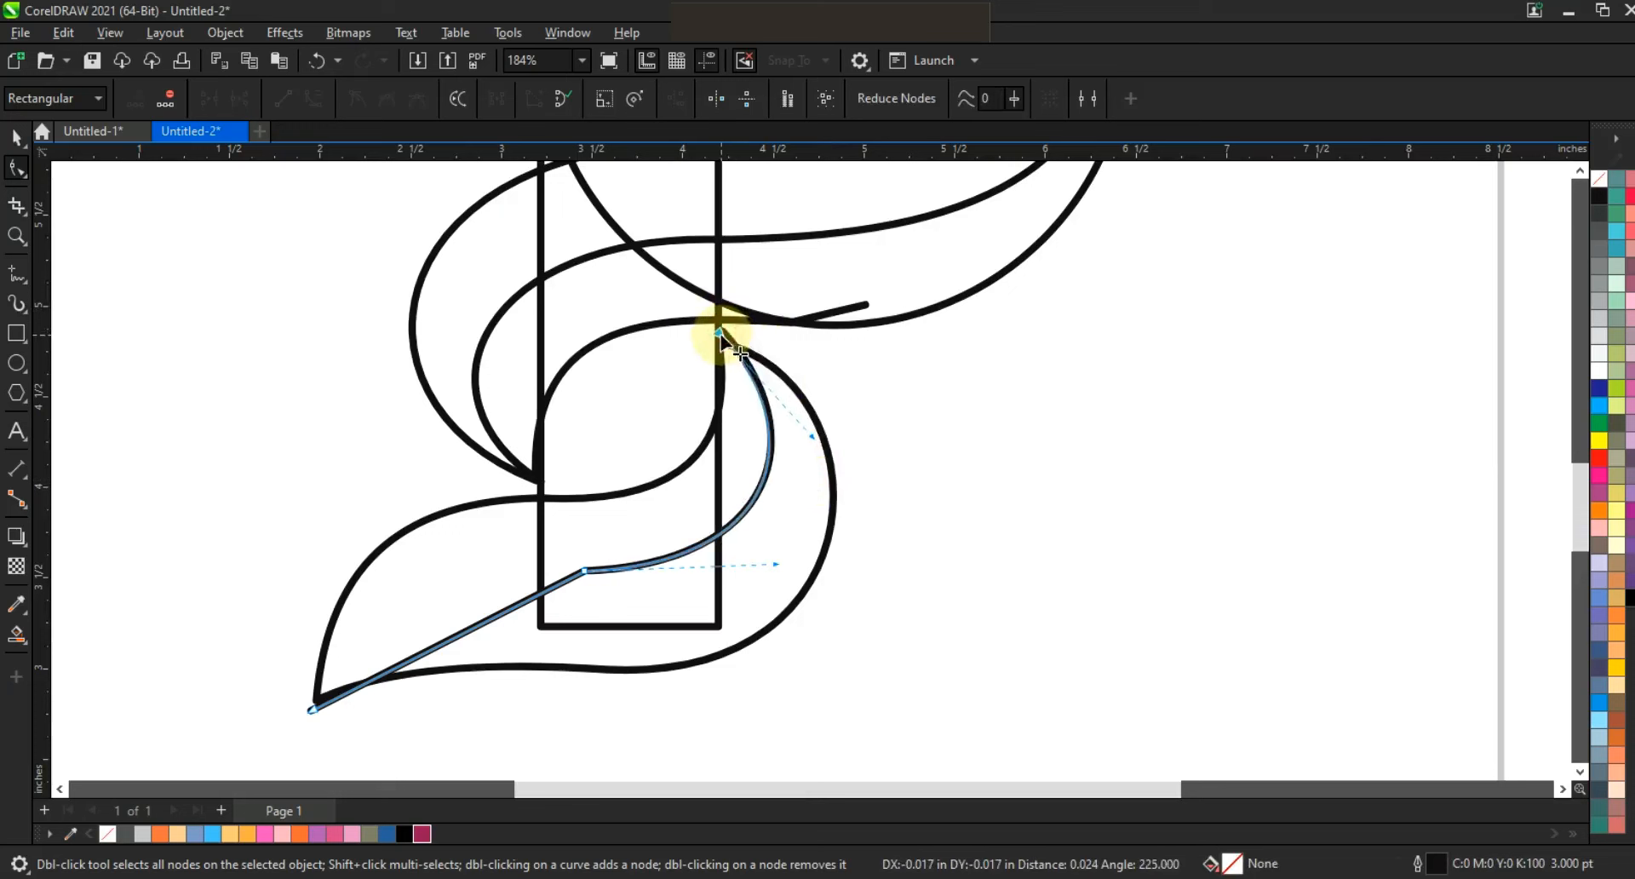
pyautogui.moveTo(773, 564); pyautogui.dragTo(793, 581)
pyautogui.moveTo(420, 654); pyautogui.dragTo(401, 619)
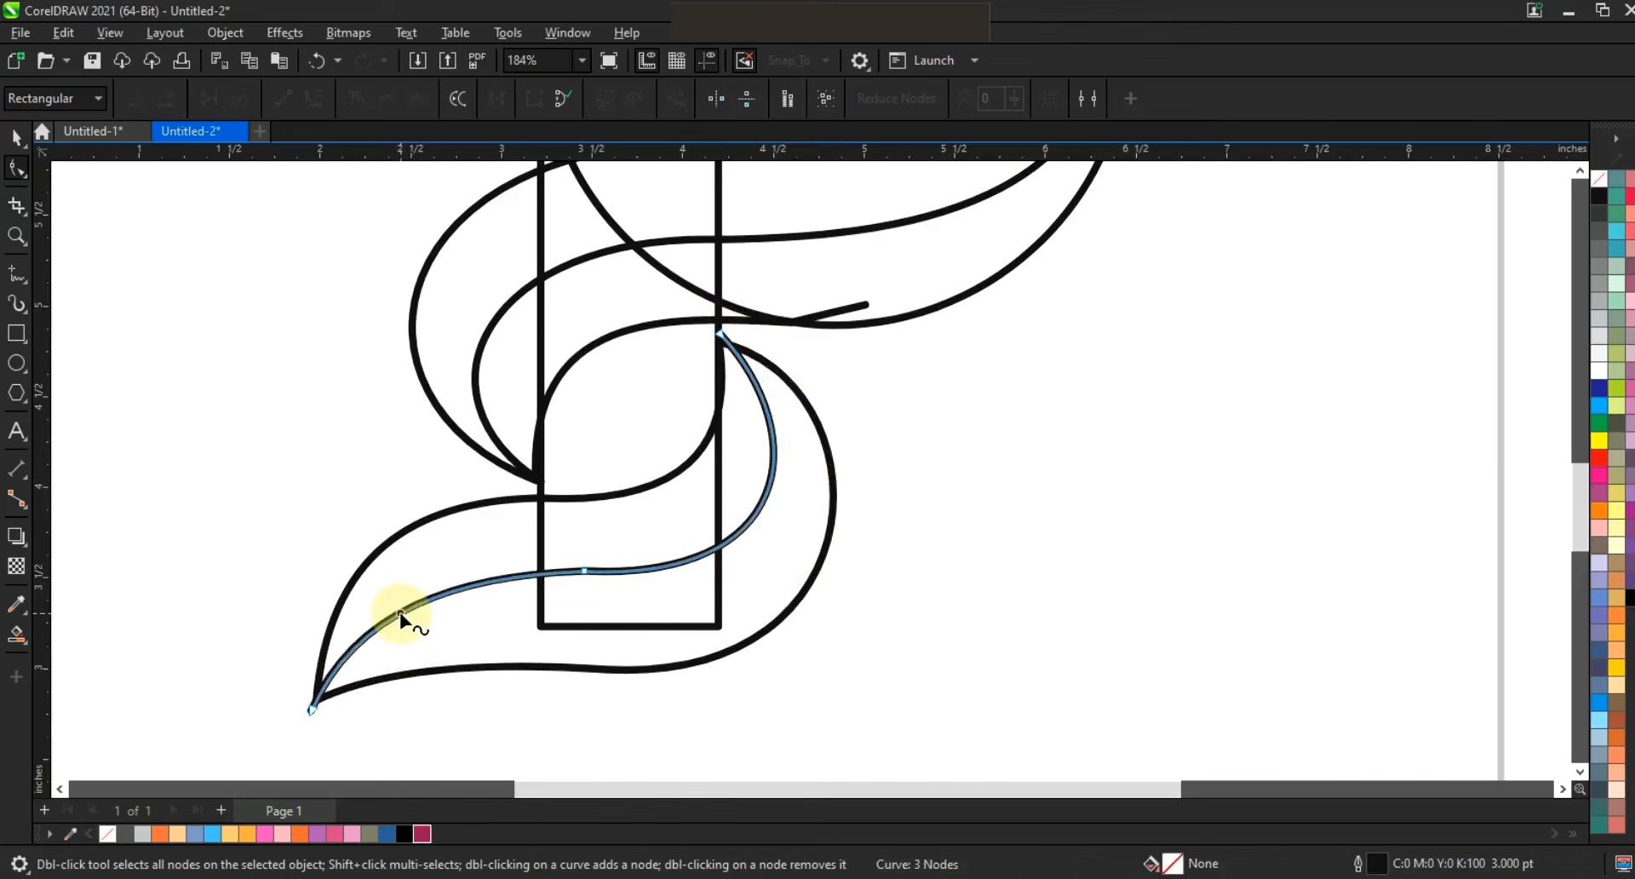
# Unlock the locked outline objects of the whole P drawing.
pyautogui.click(401, 621)
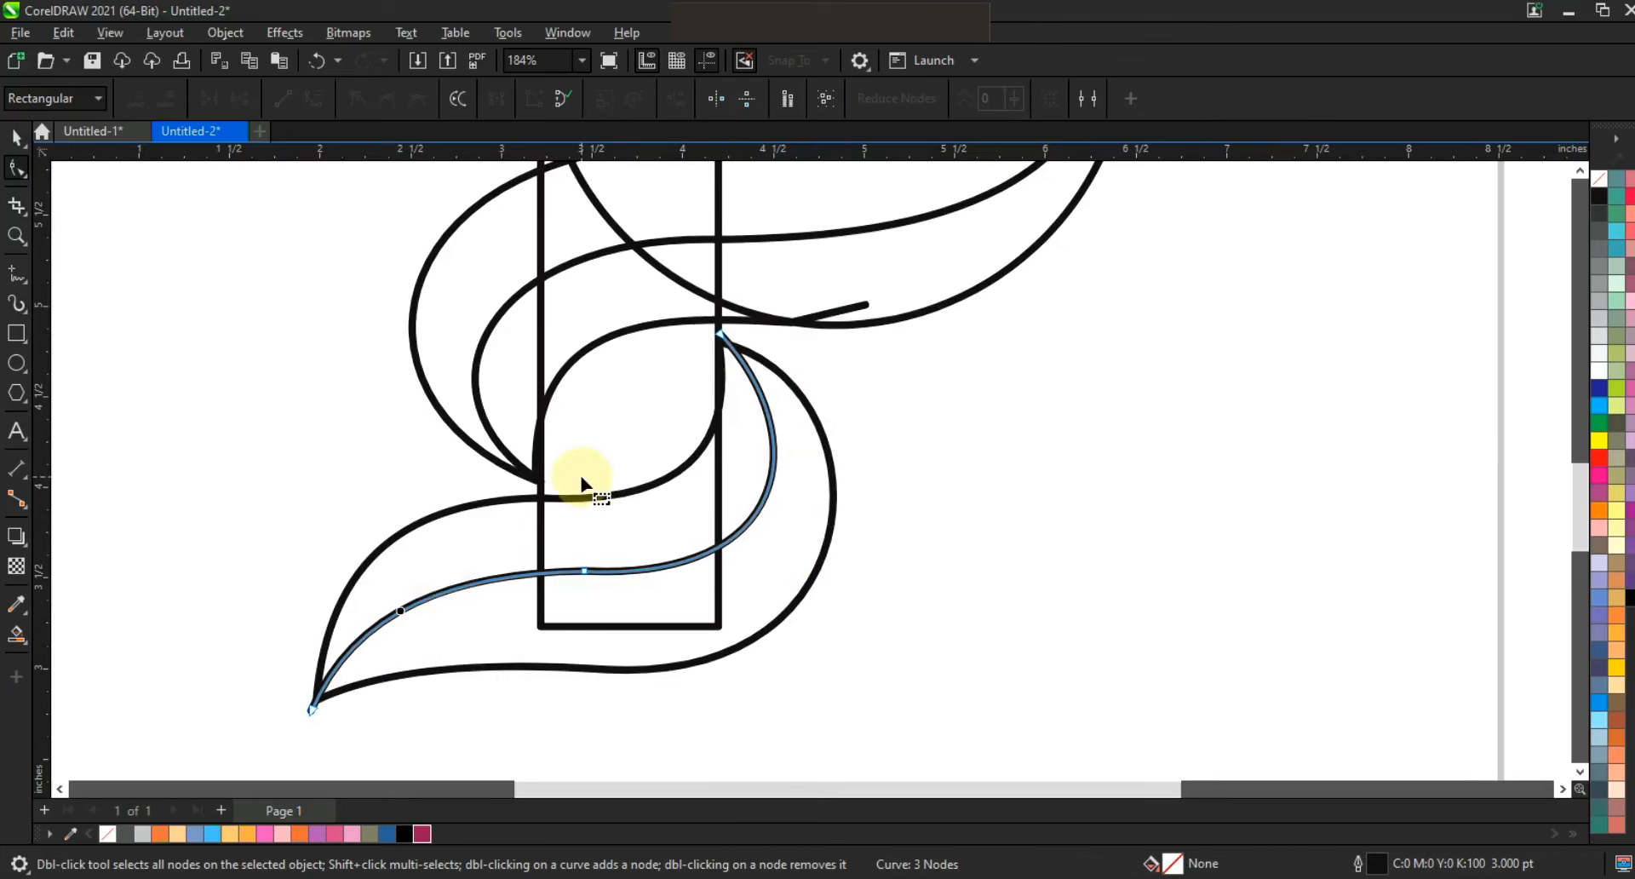
pyautogui.scroll(-2, 570, 497)
pyautogui.click(16, 137)
pyautogui.press('F4')
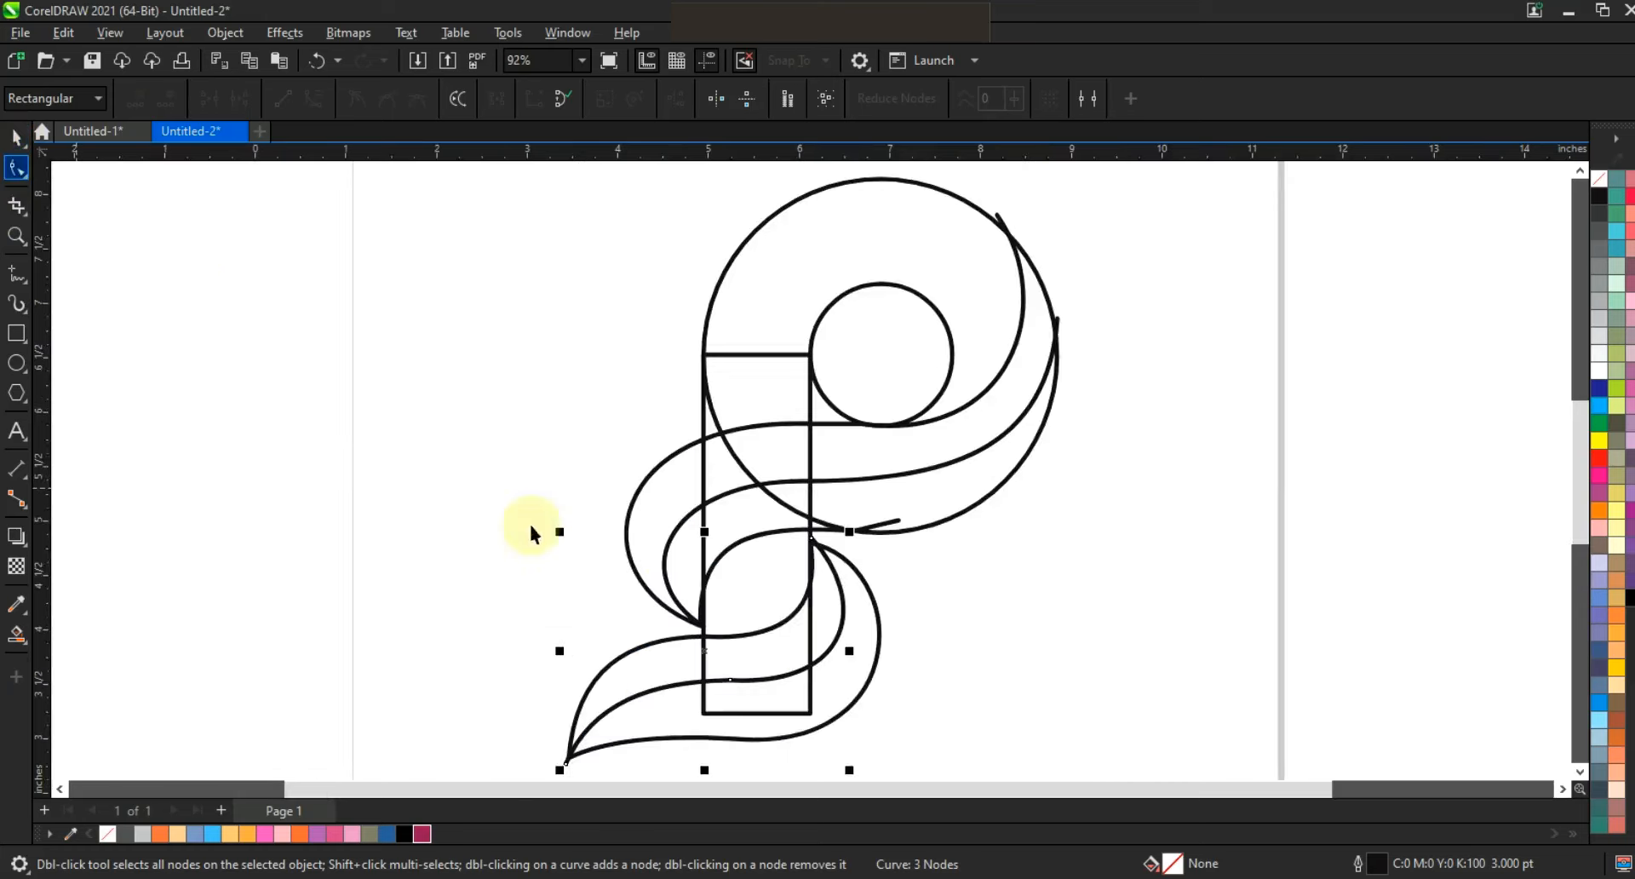
pyautogui.click(883, 557)
pyautogui.moveTo(877, 555); pyautogui.dragTo(943, 561)
pyautogui.rightClick(862, 548)
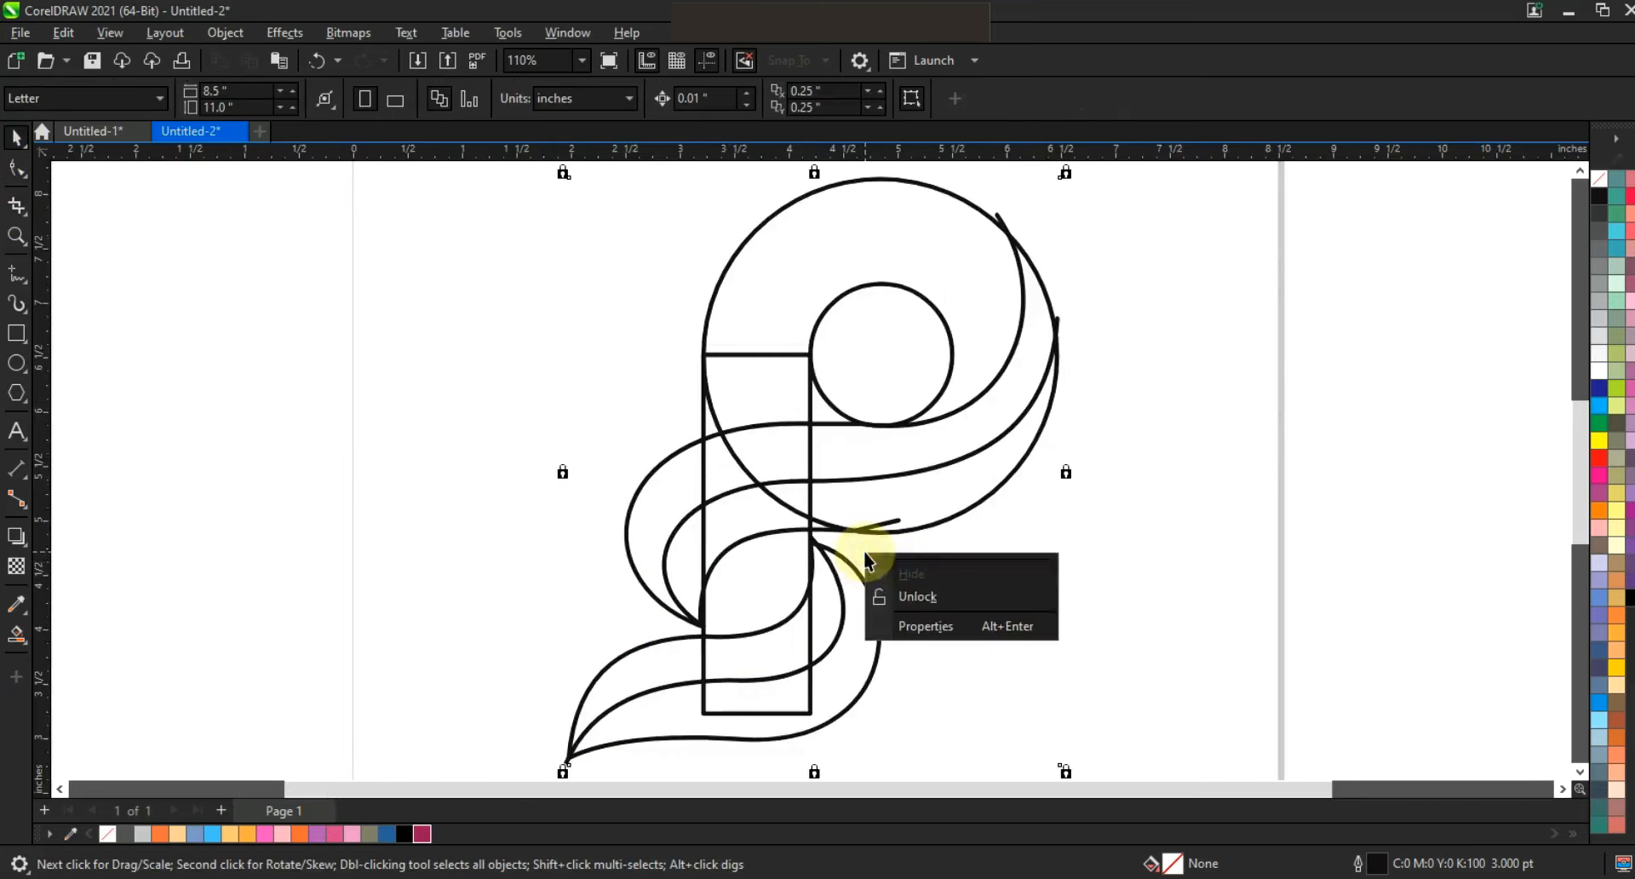
pyautogui.click(915, 588)
pyautogui.click(916, 560)
pyautogui.click(1054, 566)
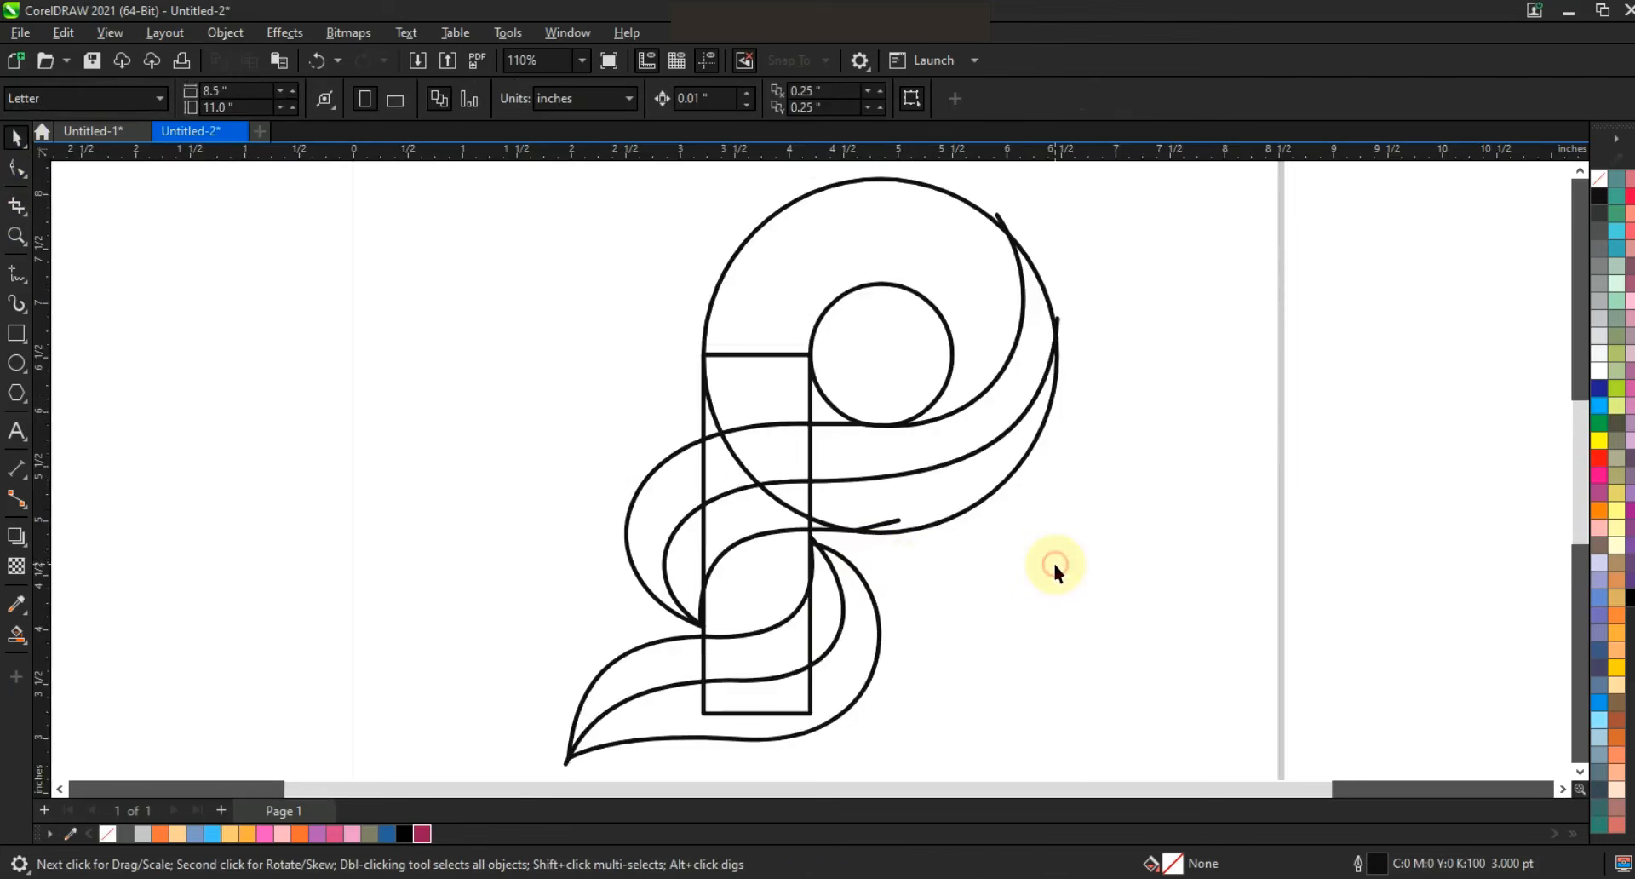
# Smart-fill the P's bowl and the two stem pieces above the upper swoosh in blue.
pyautogui.click(17, 634)
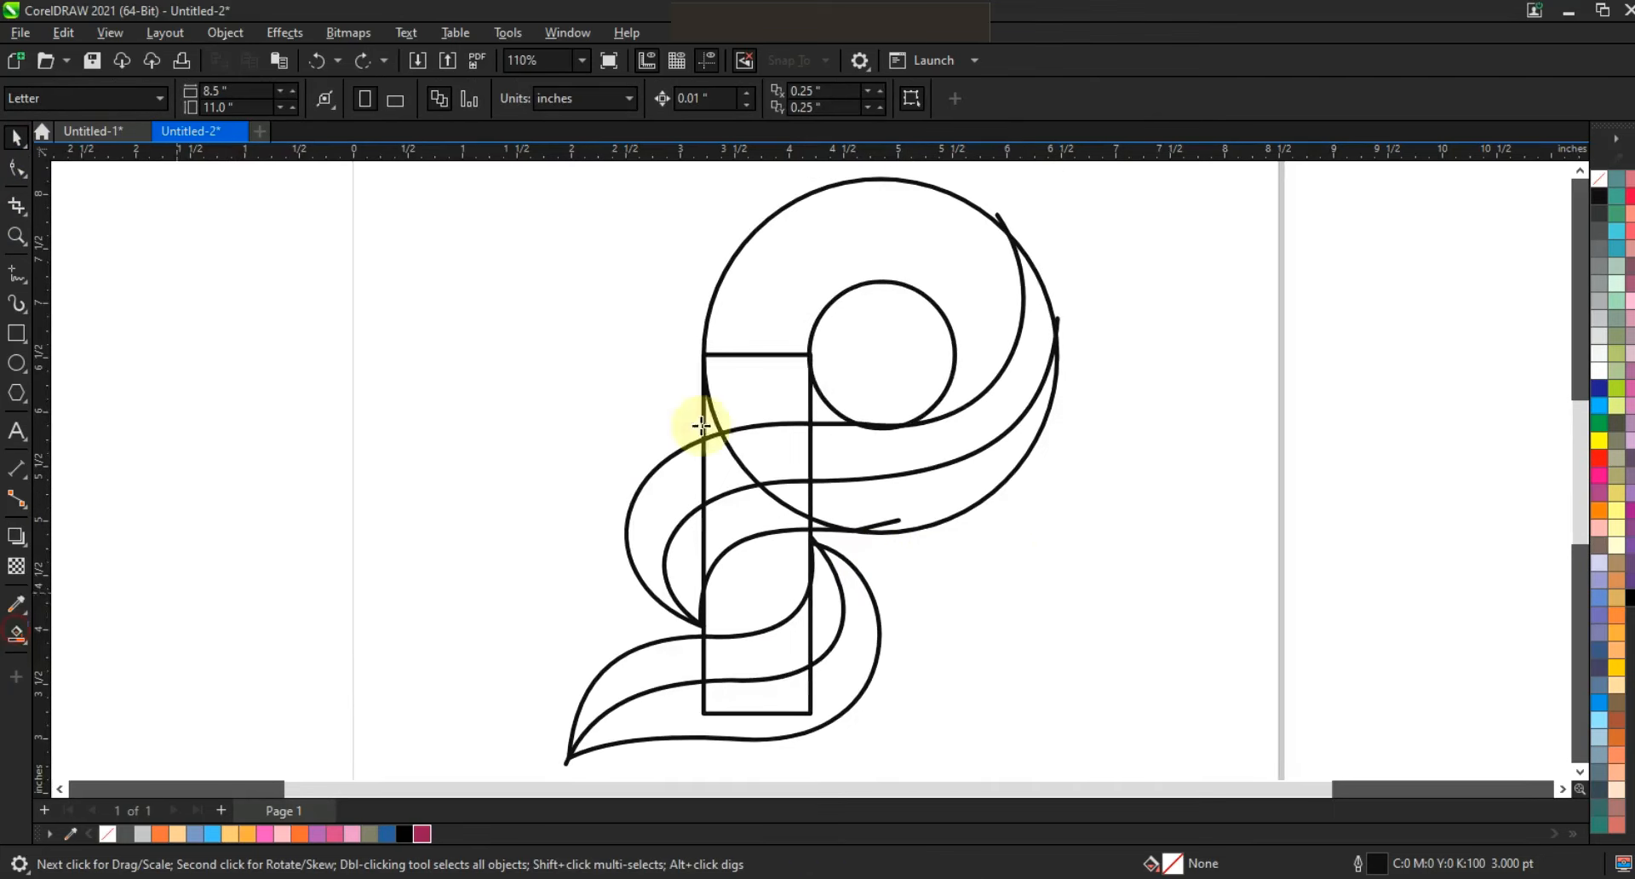
pyautogui.click(780, 285)
pyautogui.click(756, 394)
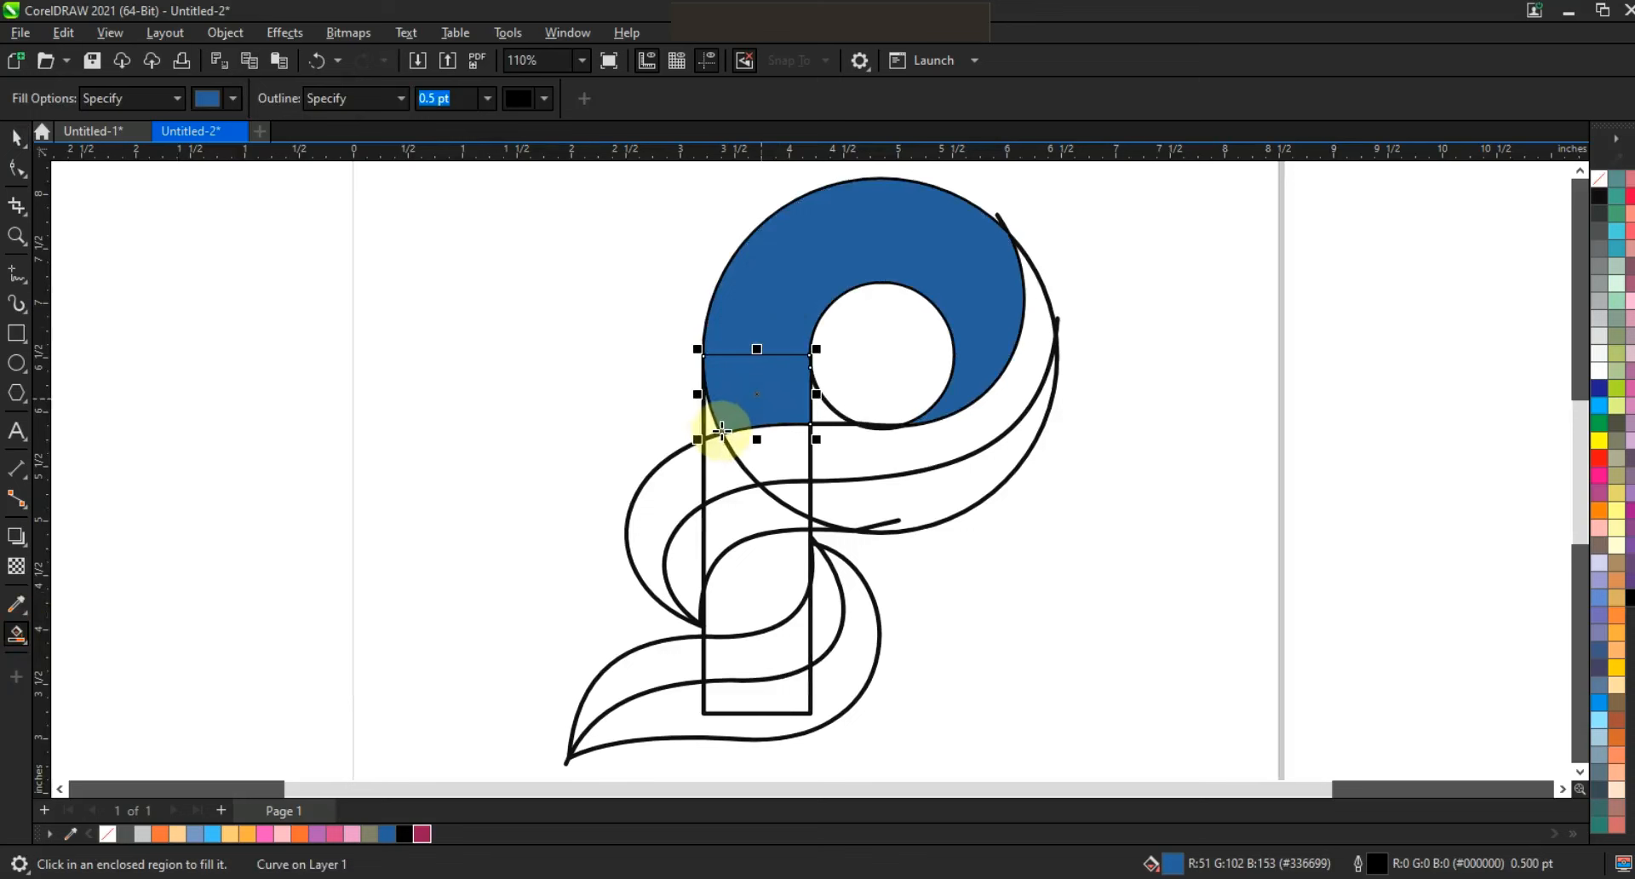
pyautogui.click(715, 424)
# Weld the blue bowl and the two stem pieces below it into one shape.
pyautogui.click(19, 136)
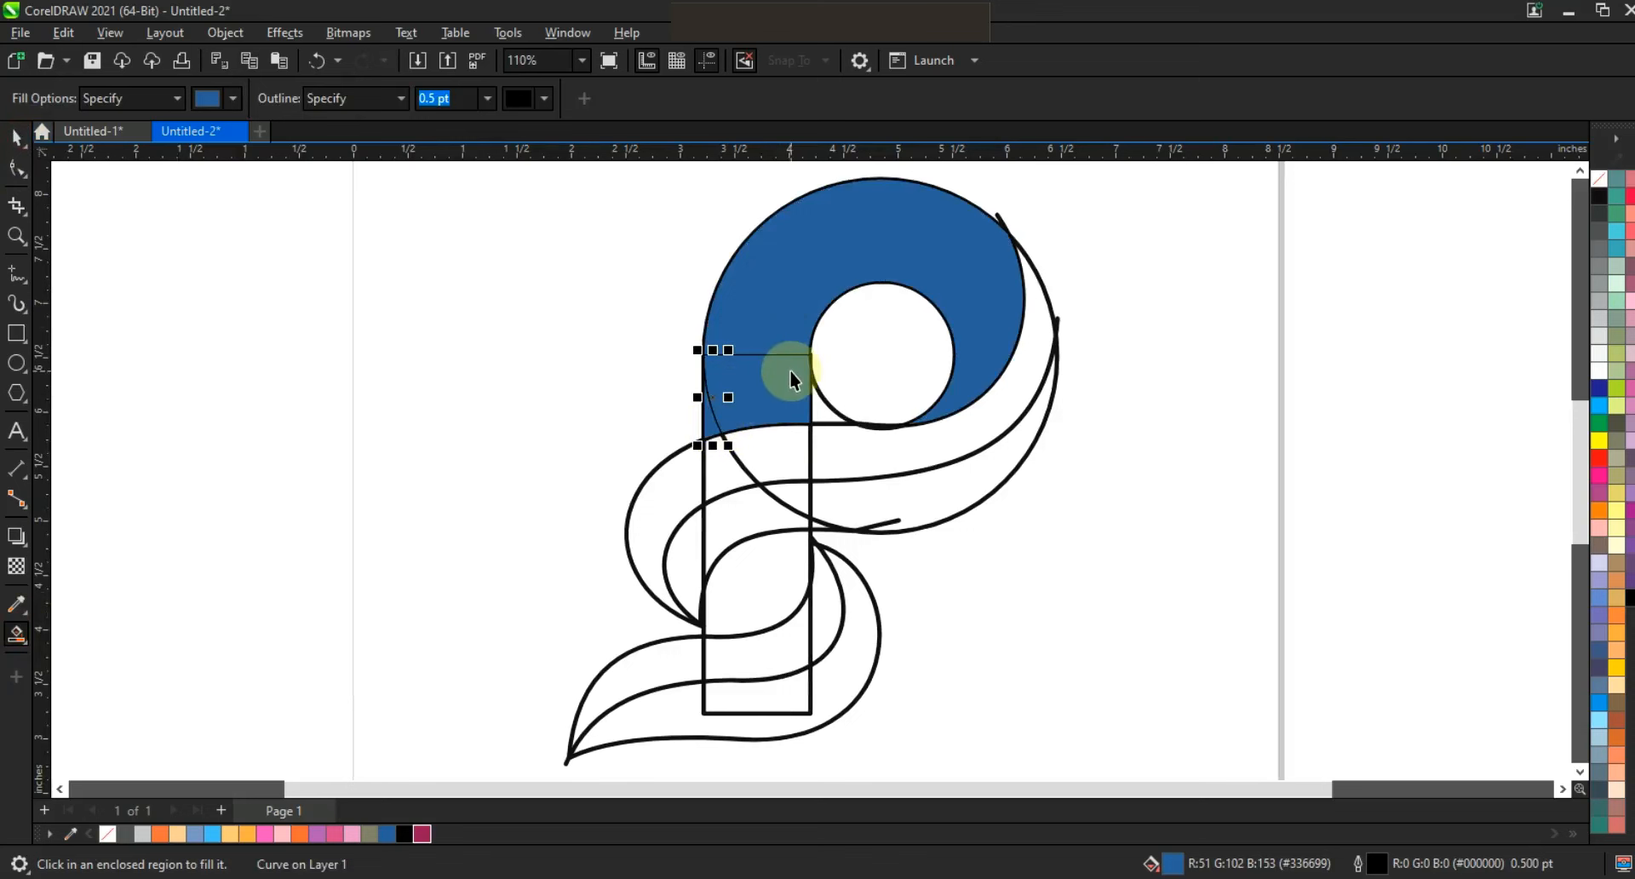
pyautogui.keyDown('shift'); pyautogui.click(795, 365); pyautogui.keyUp('shift')
pyautogui.keyDown('shift'); pyautogui.click(799, 267); pyautogui.keyUp('shift')
pyautogui.click(639, 104)
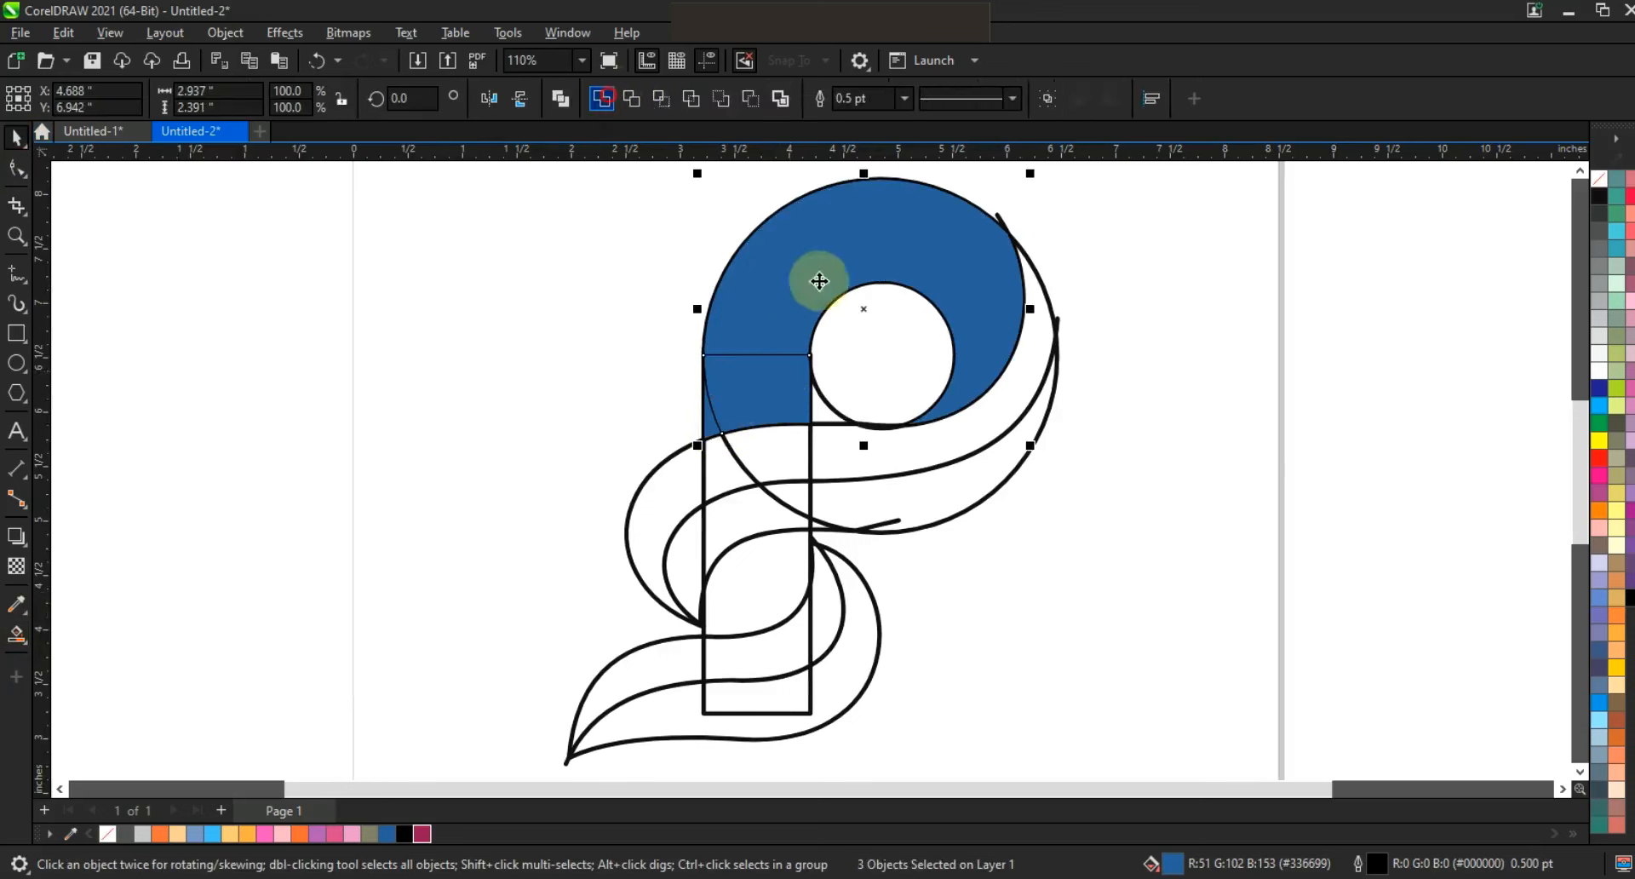
pyautogui.click(584, 431)
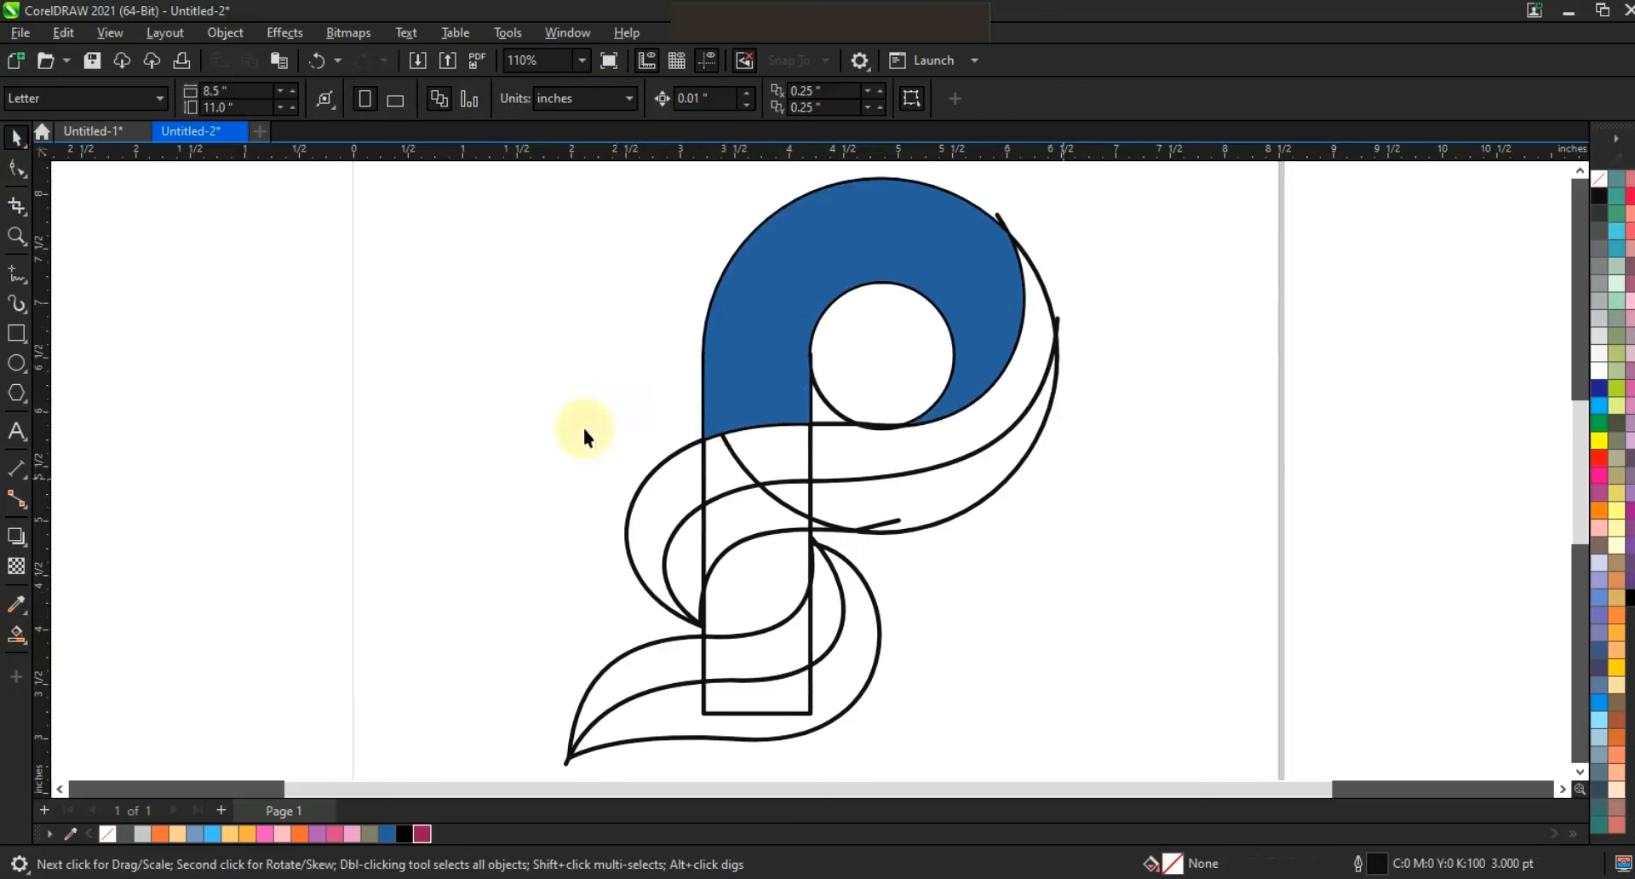
# Smart-fill every section of the upper swoosh's upper band in blue, from the bowl's right edge to its left tip.
pyautogui.click(16, 634)
pyautogui.click(1040, 377)
pyautogui.click(776, 465)
pyautogui.click(719, 468)
pyautogui.click(668, 485)
# Weld the filled sections of the upper swoosh's upper band into a single shape.
pyautogui.click(17, 136)
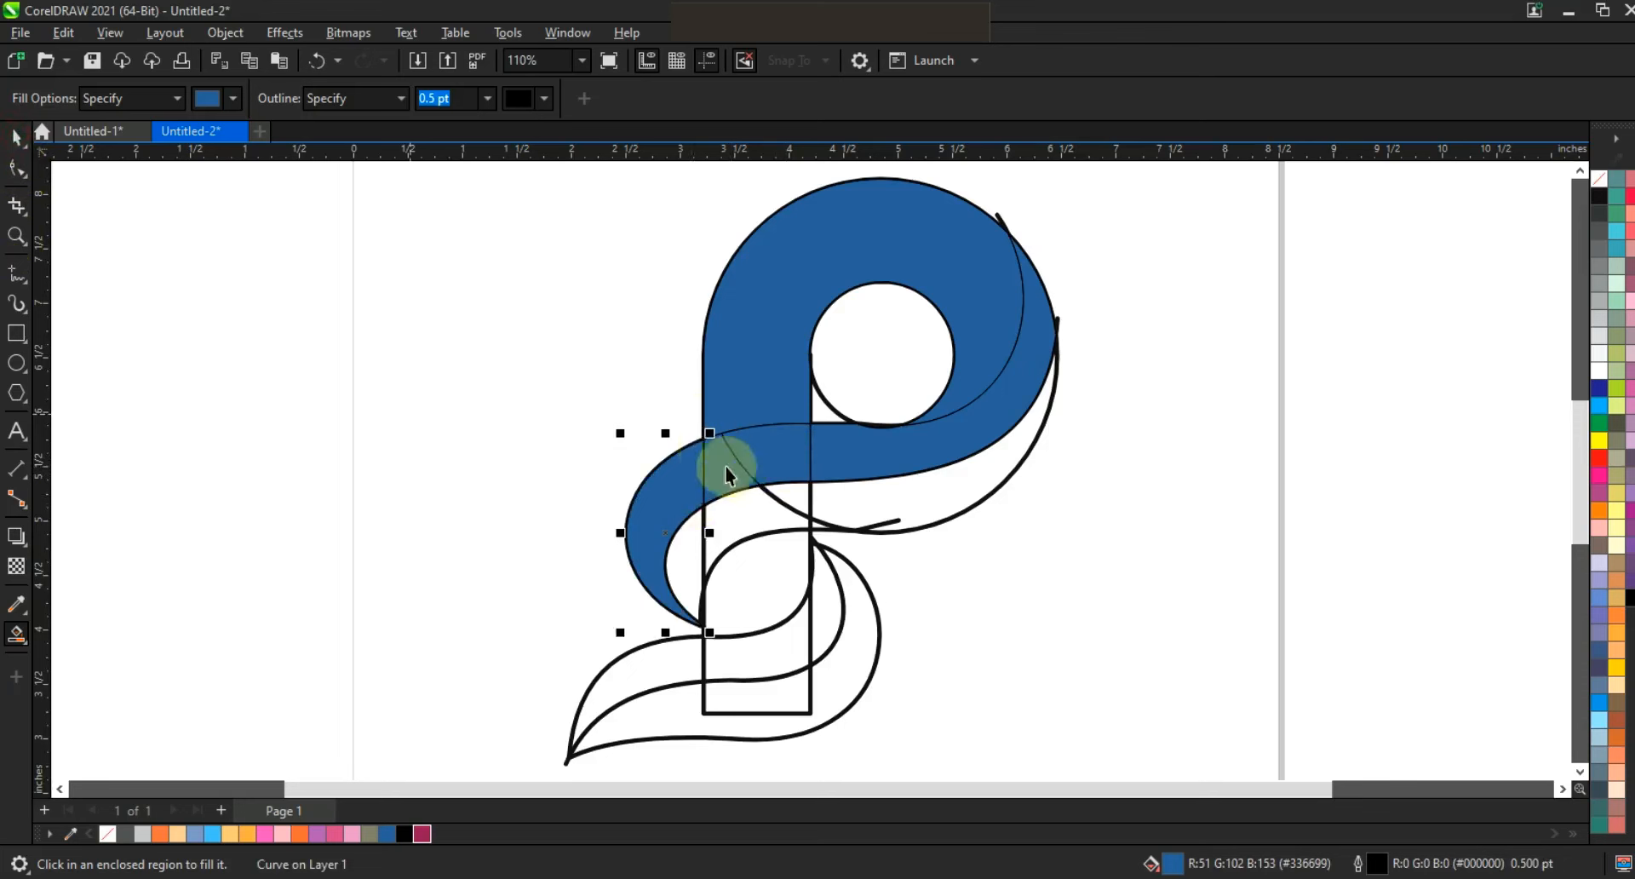
pyautogui.keyDown('shift'); pyautogui.click(728, 467); pyautogui.keyUp('shift')
pyautogui.keyDown('shift'); pyautogui.click(777, 452); pyautogui.keyUp('shift')
pyautogui.keyDown('shift'); pyautogui.click(876, 455); pyautogui.keyUp('shift')
pyautogui.click(601, 98)
pyautogui.click(536, 437)
# Smart-fill all sections of the upper swoosh's lower band in blue.
pyautogui.click(17, 642)
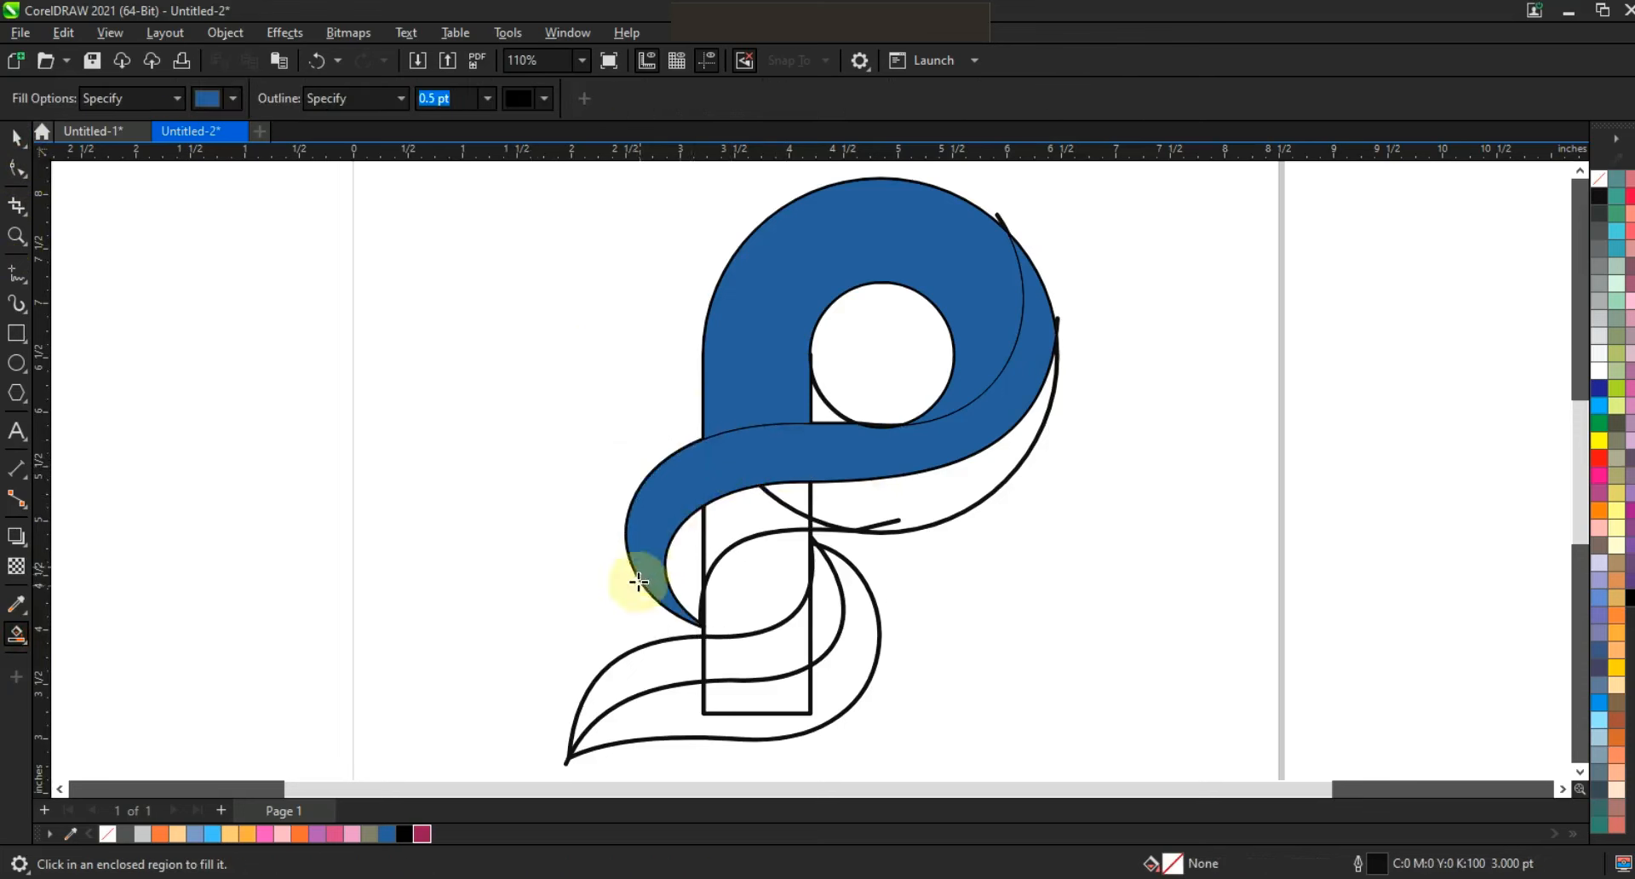
pyautogui.click(682, 573)
pyautogui.click(797, 498)
pyautogui.click(822, 526)
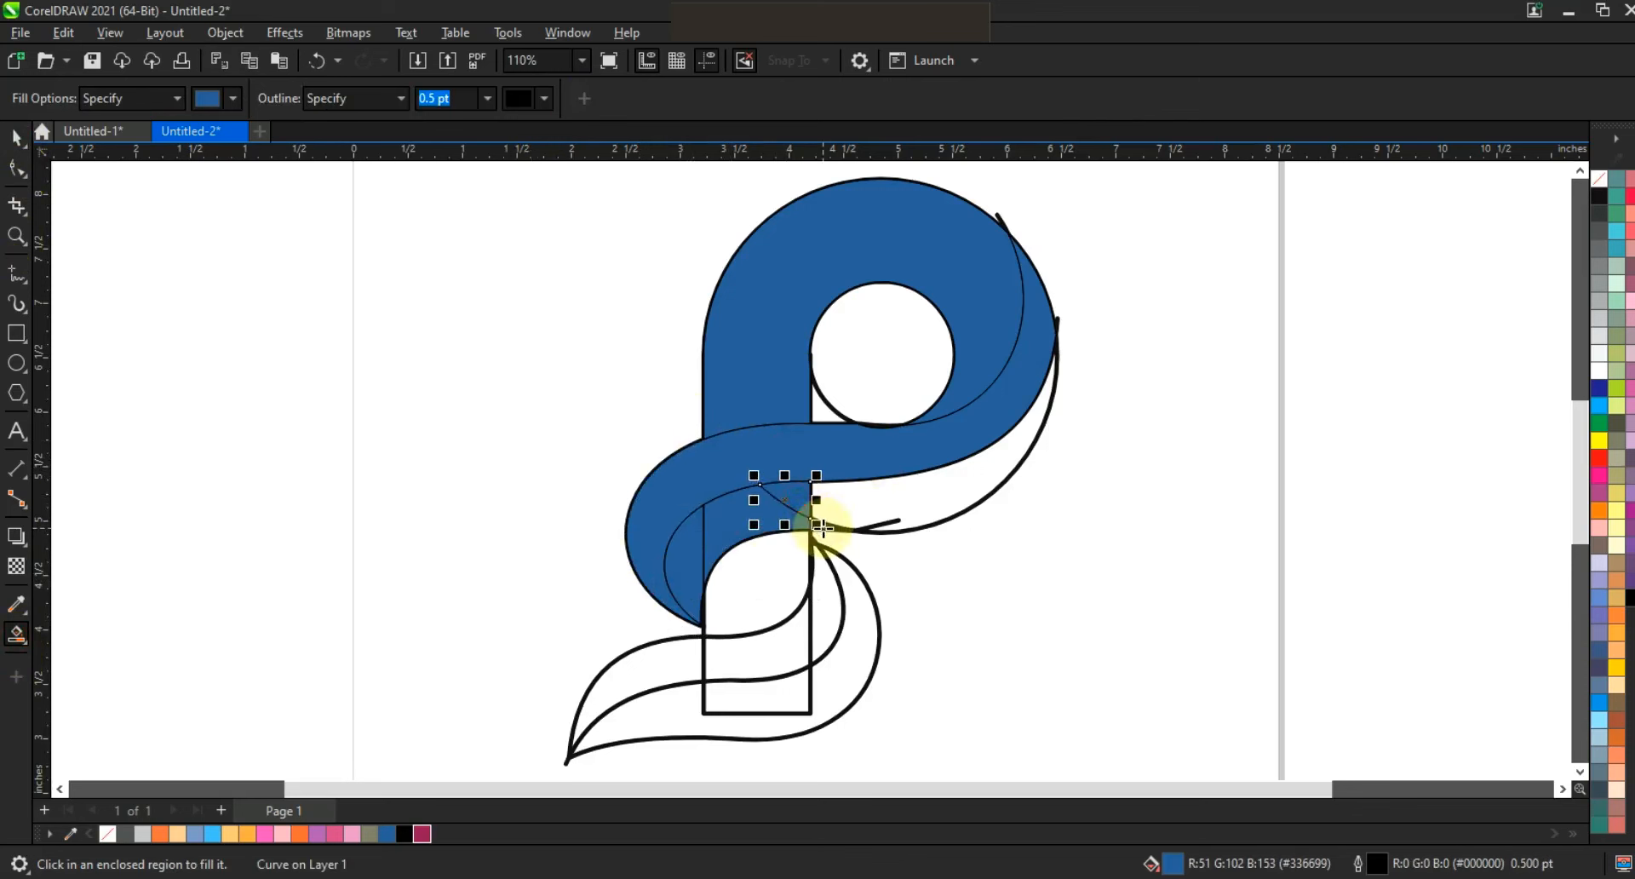
pyautogui.click(866, 512)
# Weld the filled sections of the upper swoosh's lower band into one shape.
pyautogui.press('space')
pyautogui.keyDown('shift'); pyautogui.click(792, 497); pyautogui.keyUp('shift')
pyautogui.keyDown('shift'); pyautogui.click(756, 518); pyautogui.keyUp('shift')
pyautogui.keyDown('shift'); pyautogui.click(681, 565); pyautogui.keyUp('shift')
pyautogui.click(601, 98)
pyautogui.click(1126, 505)
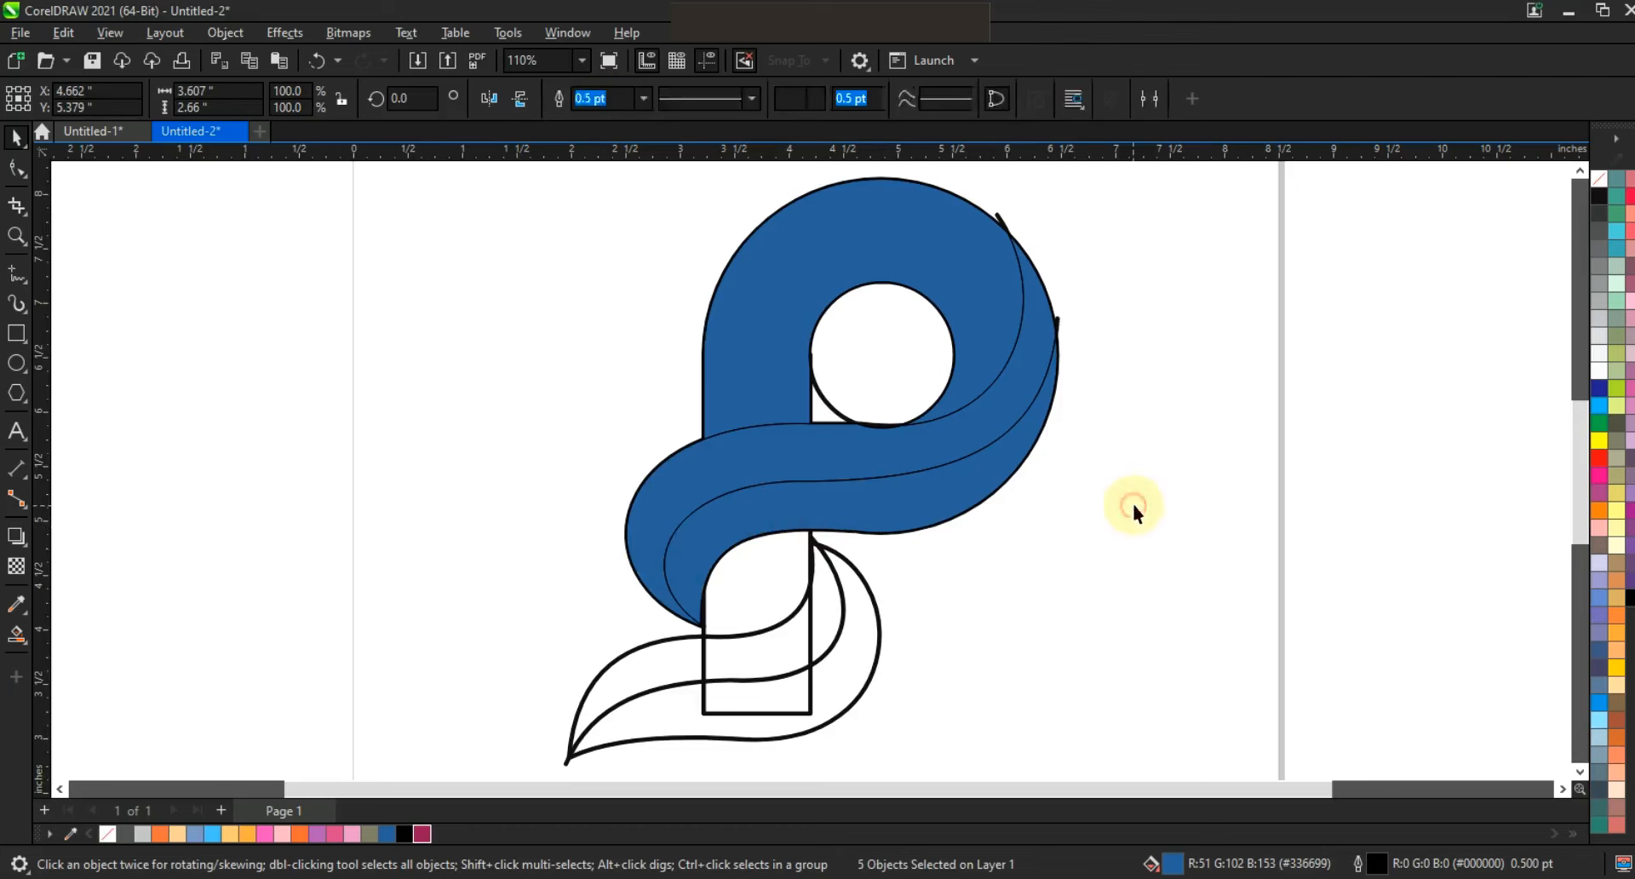
# Smart-fill the sections of the lower leaf's upper half in blue and weld them into one shape.
pyautogui.click(15, 637)
pyautogui.click(816, 622)
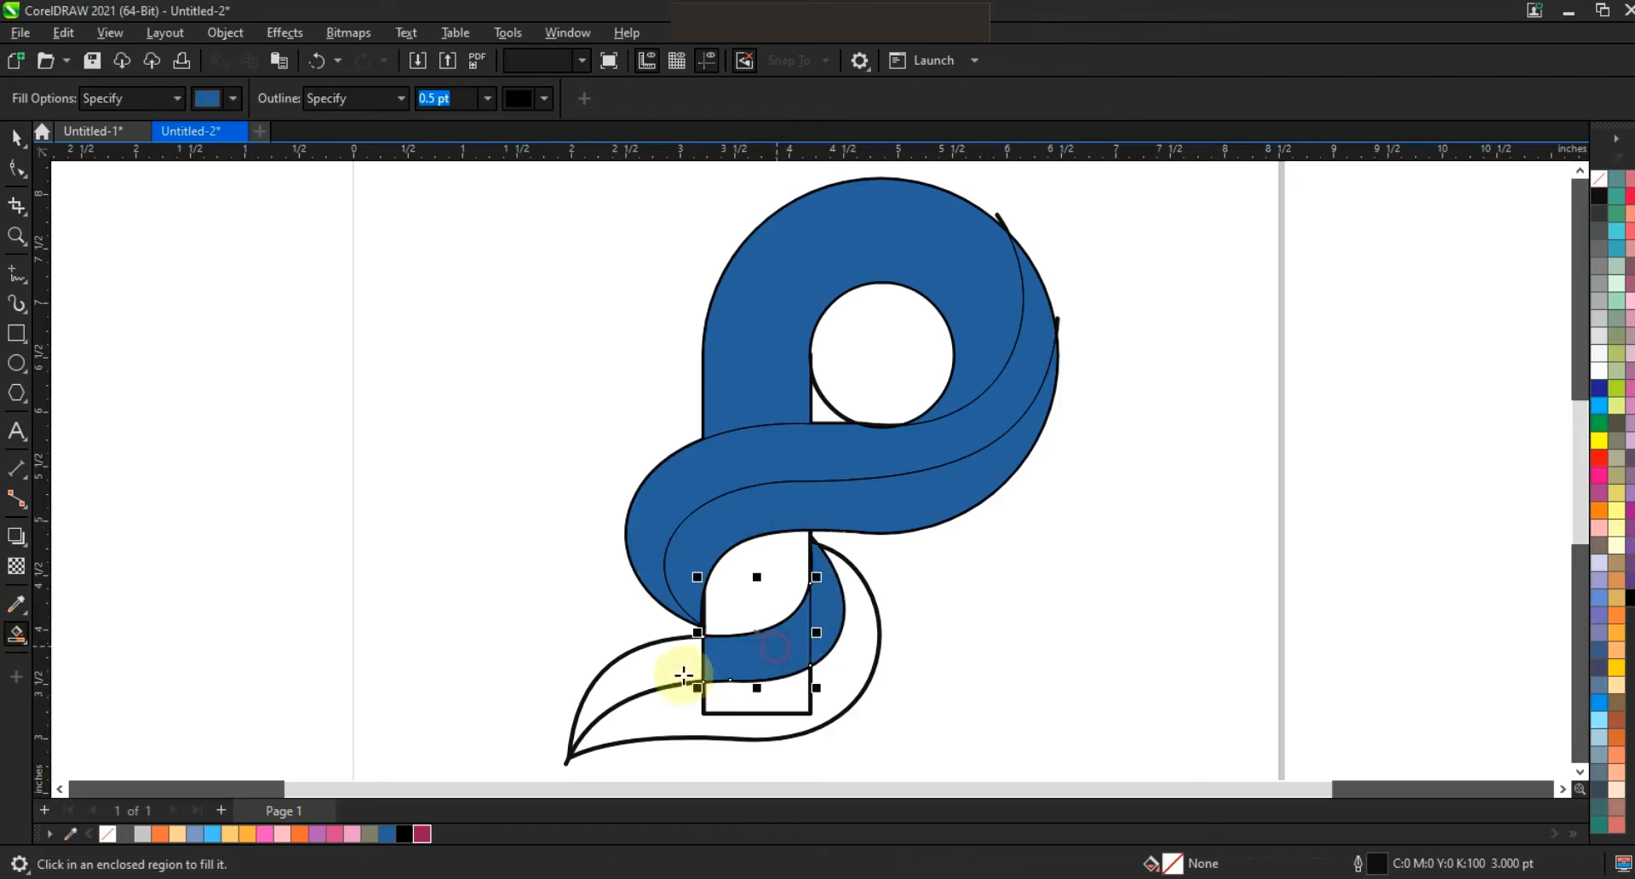
pyautogui.click(684, 675)
pyautogui.click(17, 136)
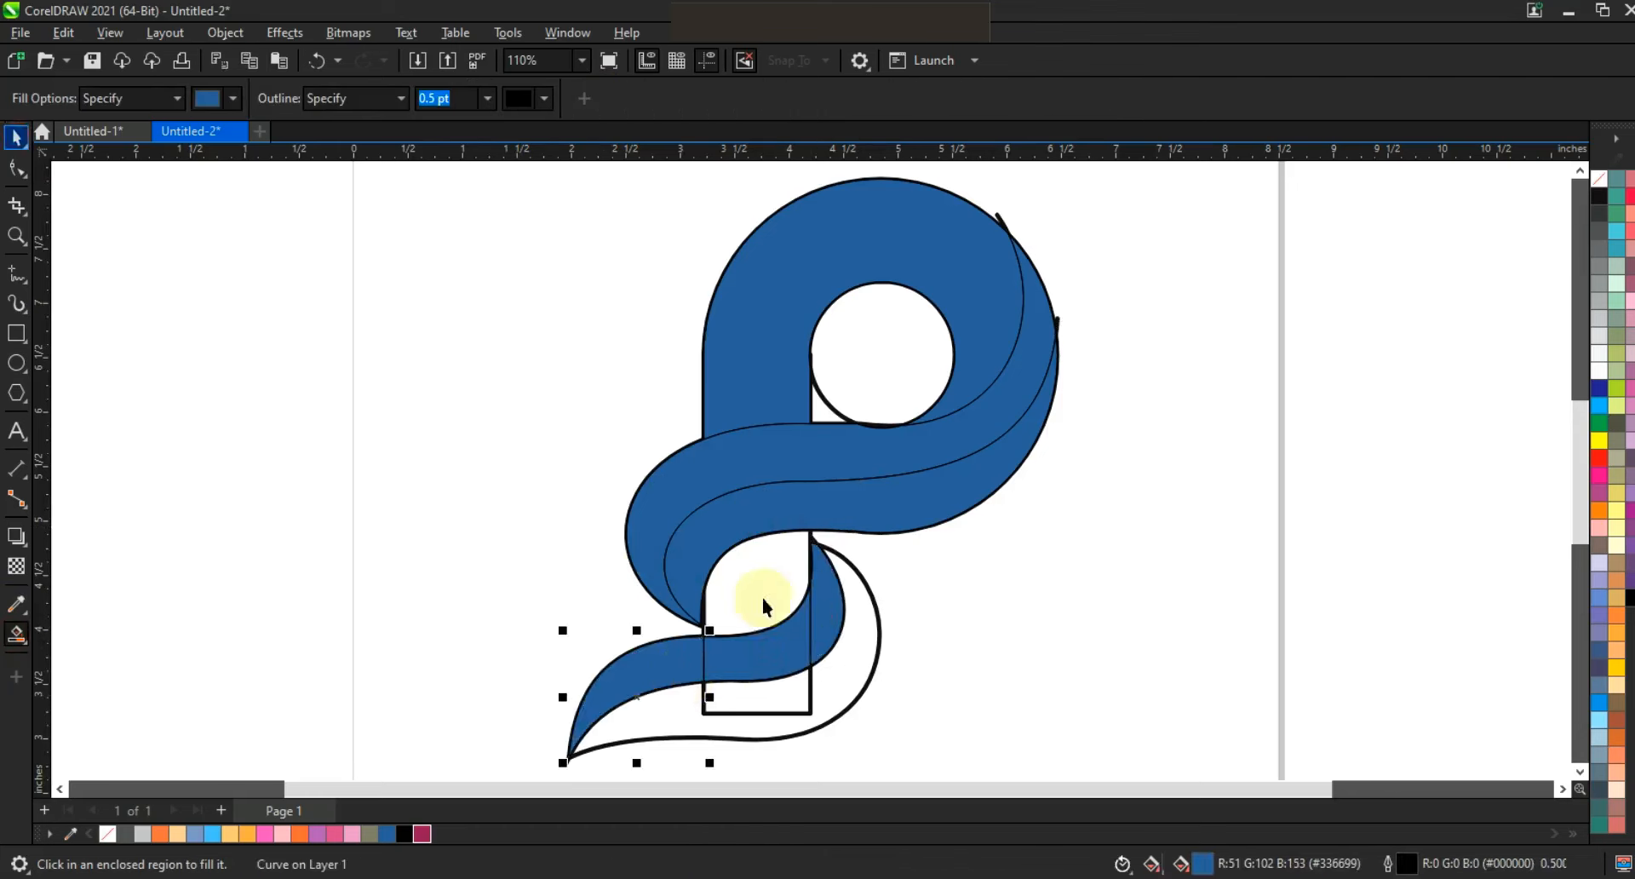
pyautogui.keyDown('shift'); pyautogui.click(740, 655); pyautogui.keyUp('shift')
pyautogui.keyDown('shift'); pyautogui.click(835, 594); pyautogui.keyUp('shift')
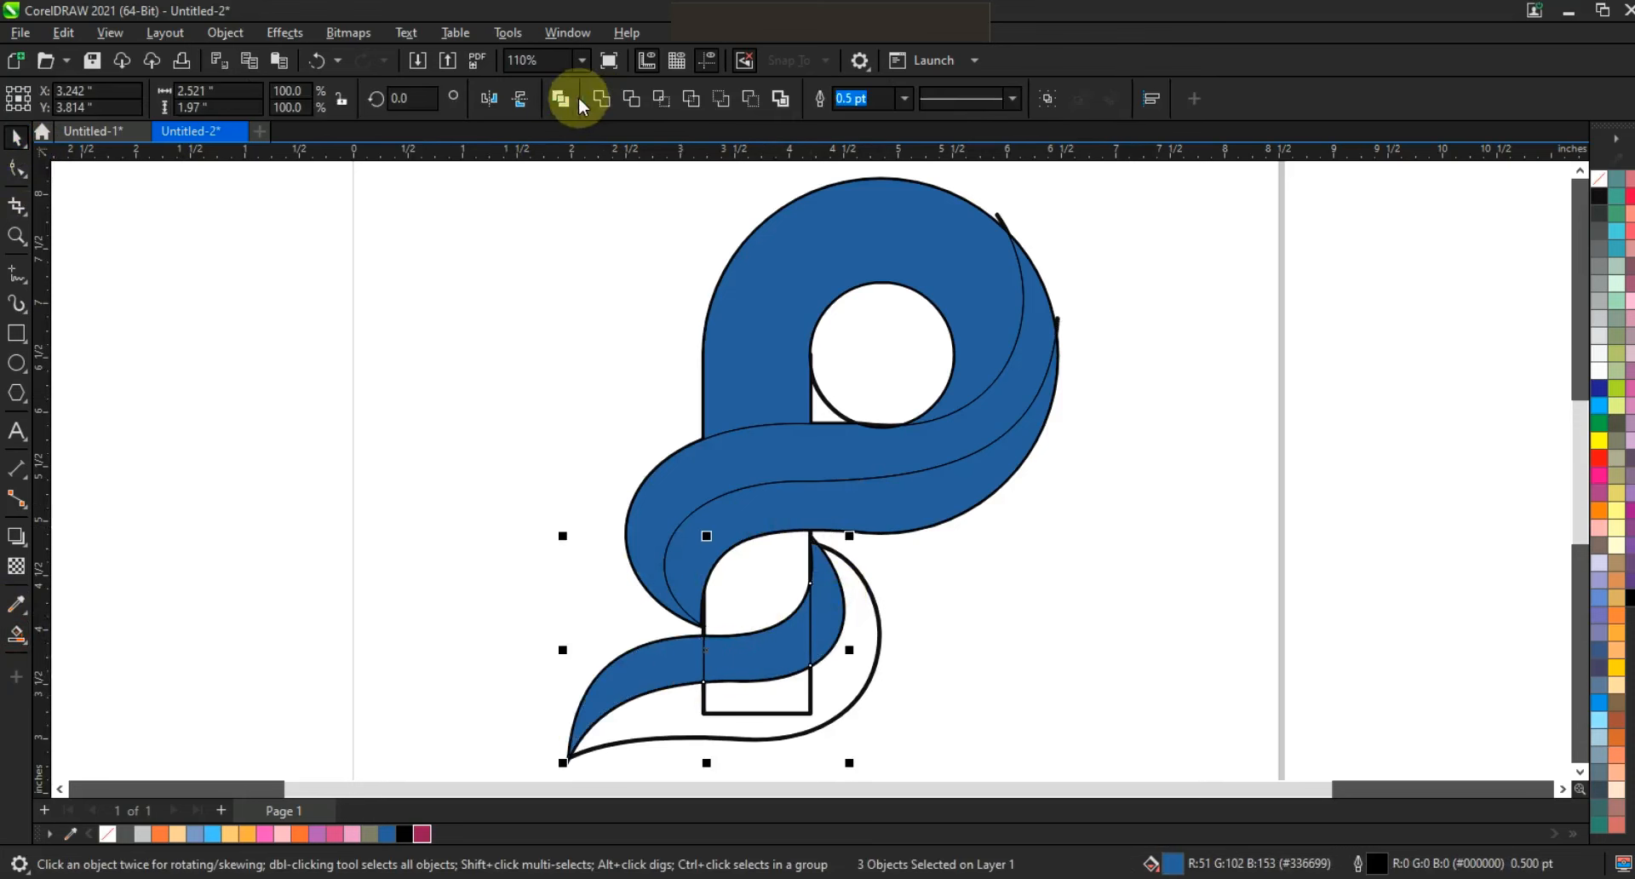
pyautogui.click(596, 98)
pyautogui.click(968, 528)
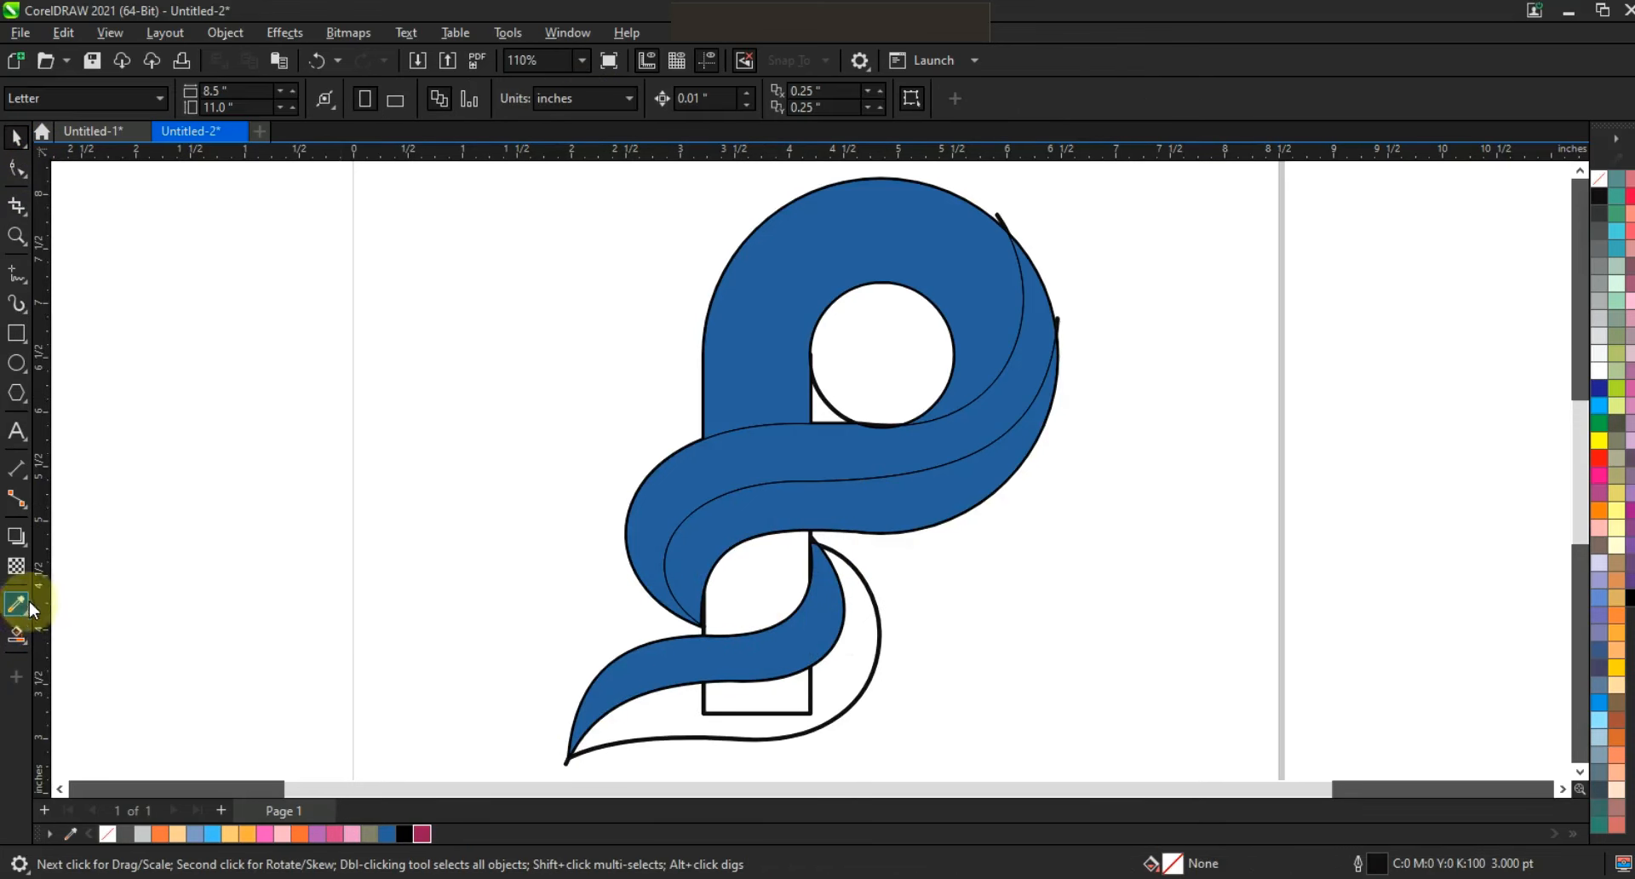
# Smart-fill the two sections of the lower leaf's bottom half in blue and weld them together.
pyautogui.click(17, 634)
pyautogui.click(653, 724)
pyautogui.click(765, 695)
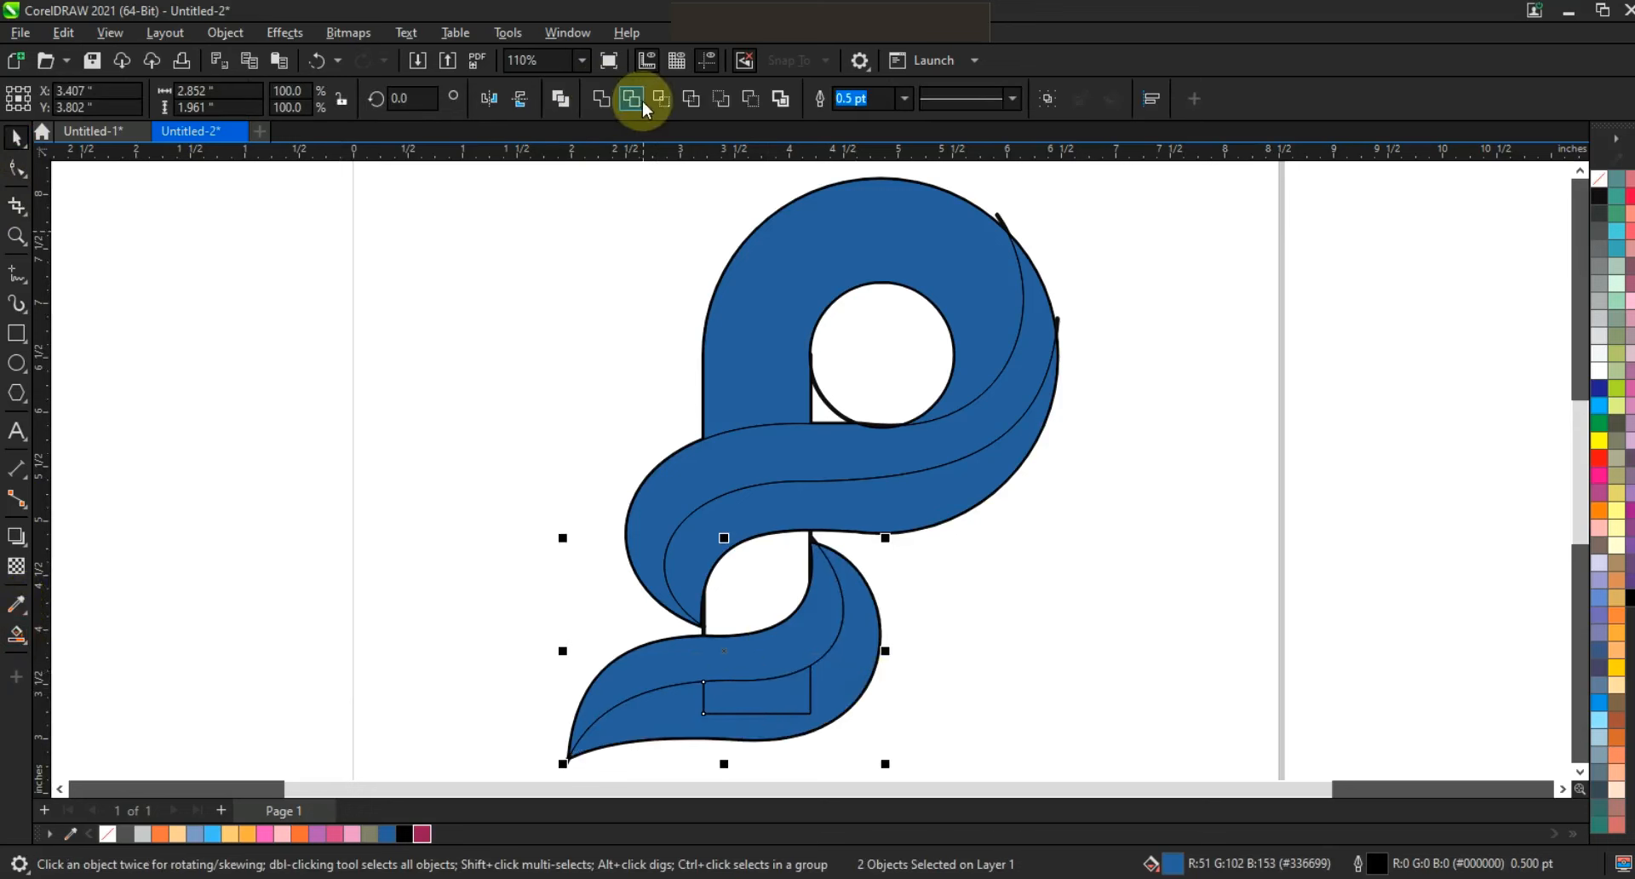
pyautogui.click(606, 100)
pyautogui.click(486, 467)
# Smart-fill the stem segment between the upper swoosh and the lower leaf in blue.
pyautogui.click(16, 634)
pyautogui.click(787, 592)
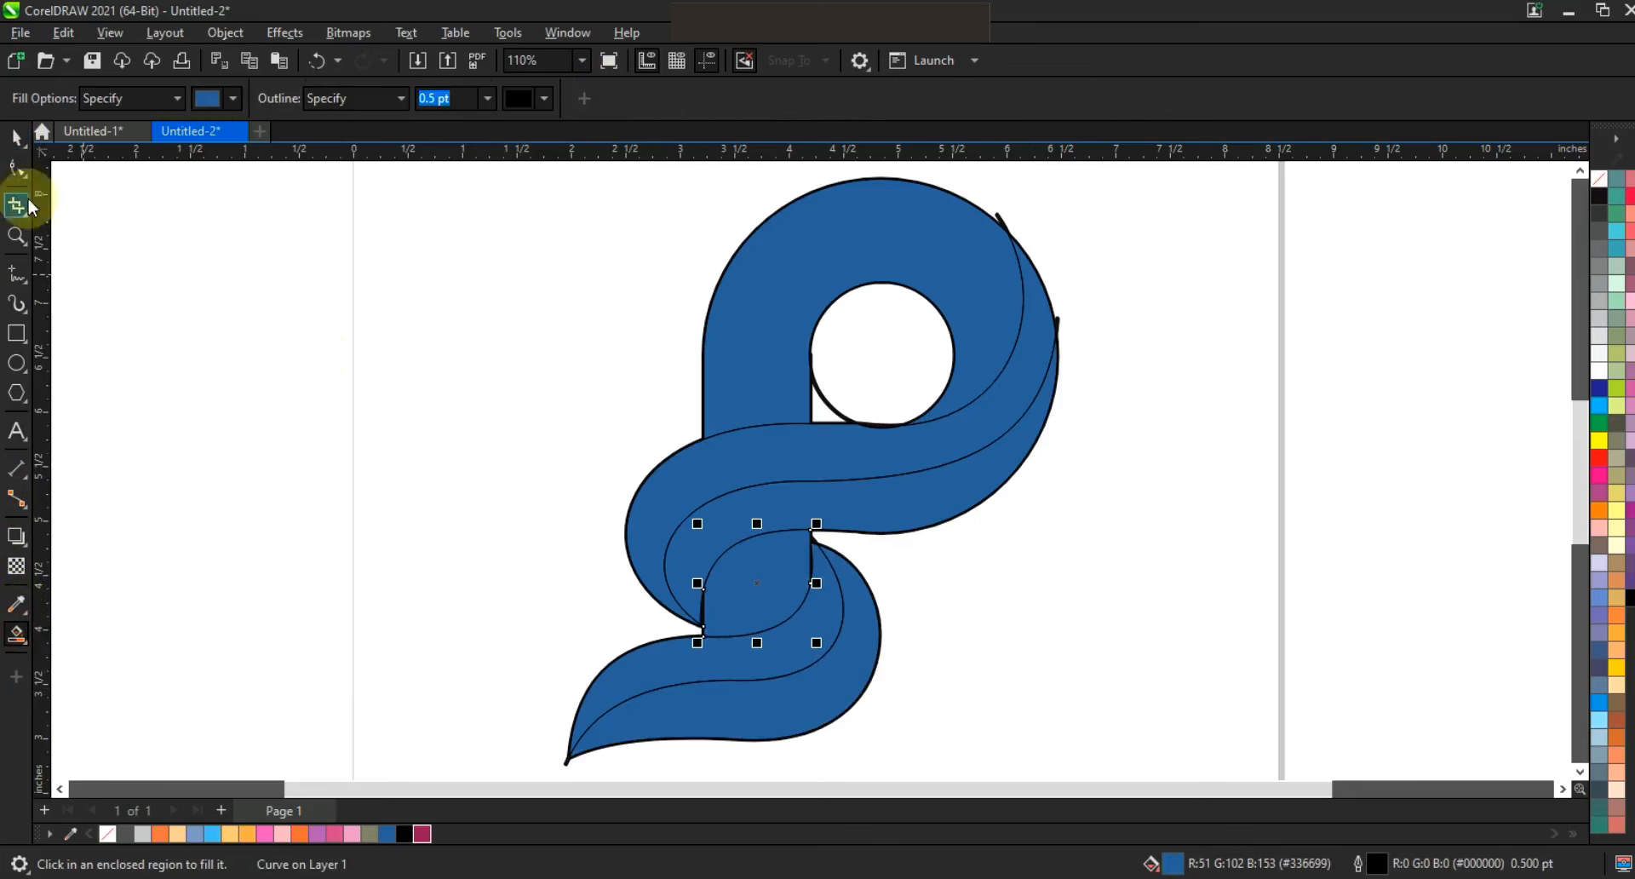
pyautogui.click(16, 138)
pyautogui.click(259, 335)
# Delete the leftover upper swoosh construction curves and the inner circle outline.
pyautogui.click(1000, 218)
pyautogui.click(1058, 318)
pyautogui.click(1060, 319)
pyautogui.click(835, 394)
pyautogui.click(833, 399)
pyautogui.press('Delete')
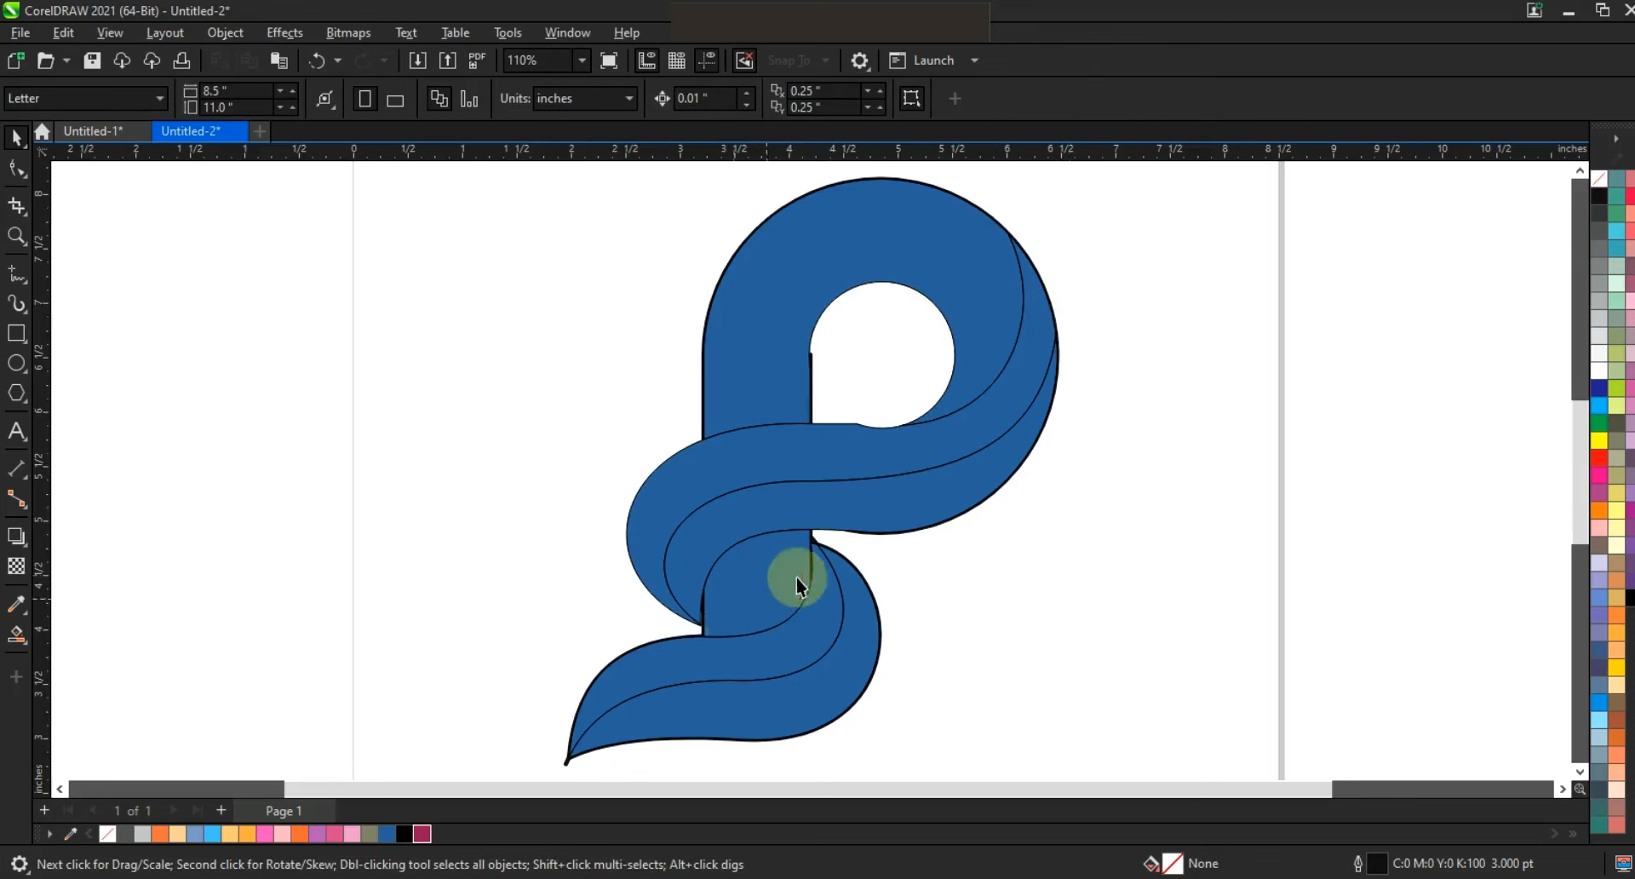
# Delete the remaining rectangle, outer circle and lower leaf construction outlines.
pyautogui.click(813, 351)
pyautogui.click(875, 390)
pyautogui.click(705, 417)
pyautogui.click(1100, 302)
pyautogui.click(997, 223)
pyautogui.press('Delete')
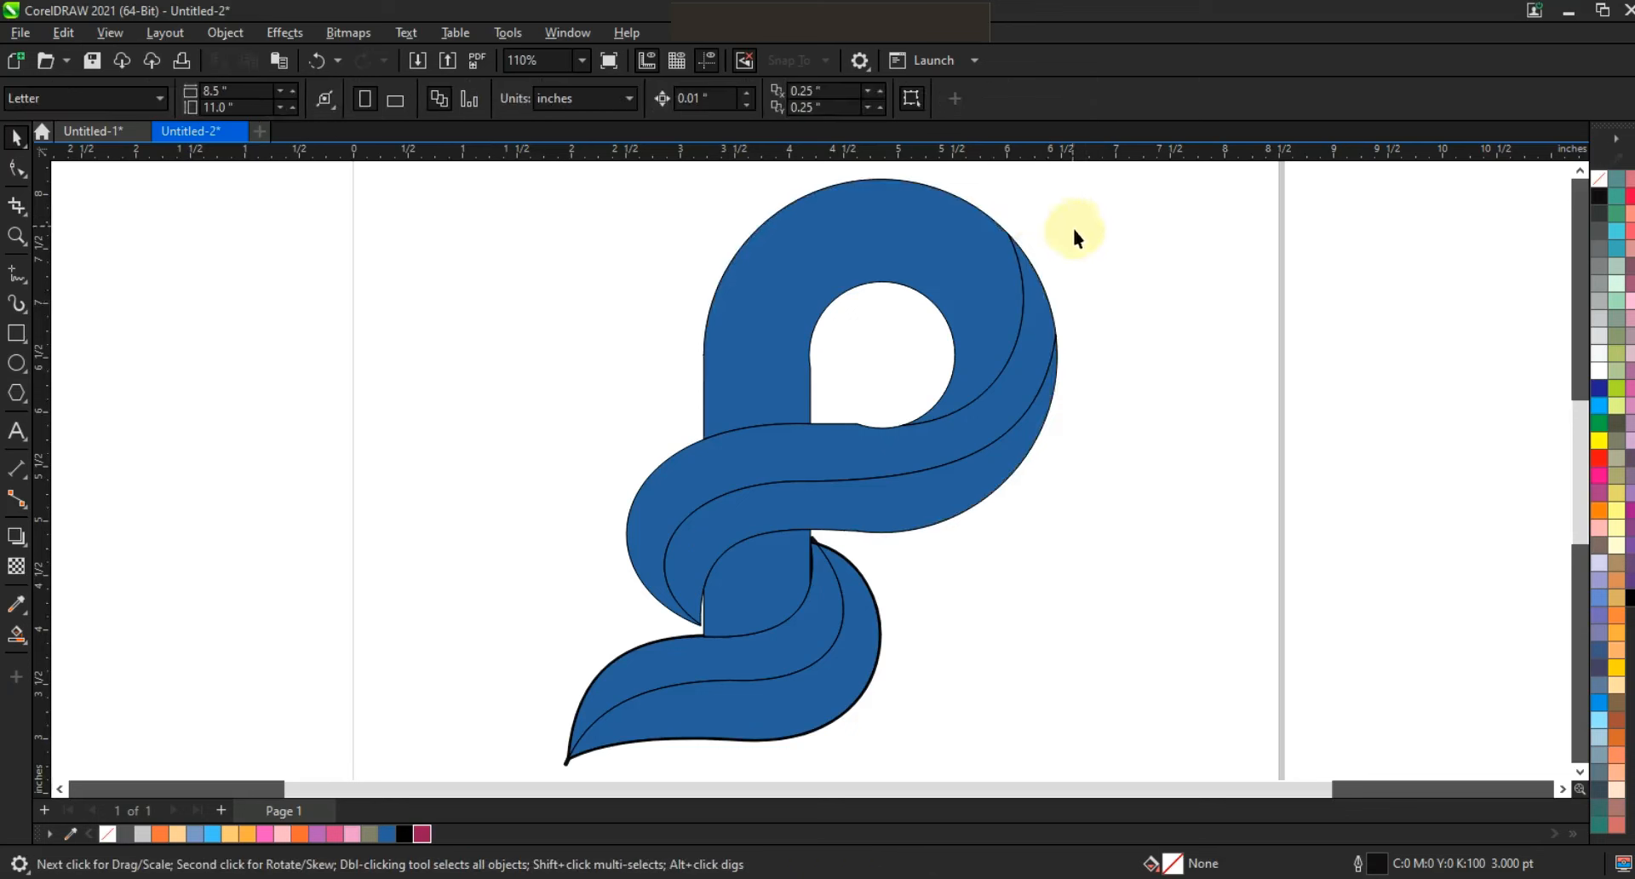
pyautogui.click(820, 538)
pyautogui.click(855, 558)
pyautogui.click(933, 558)
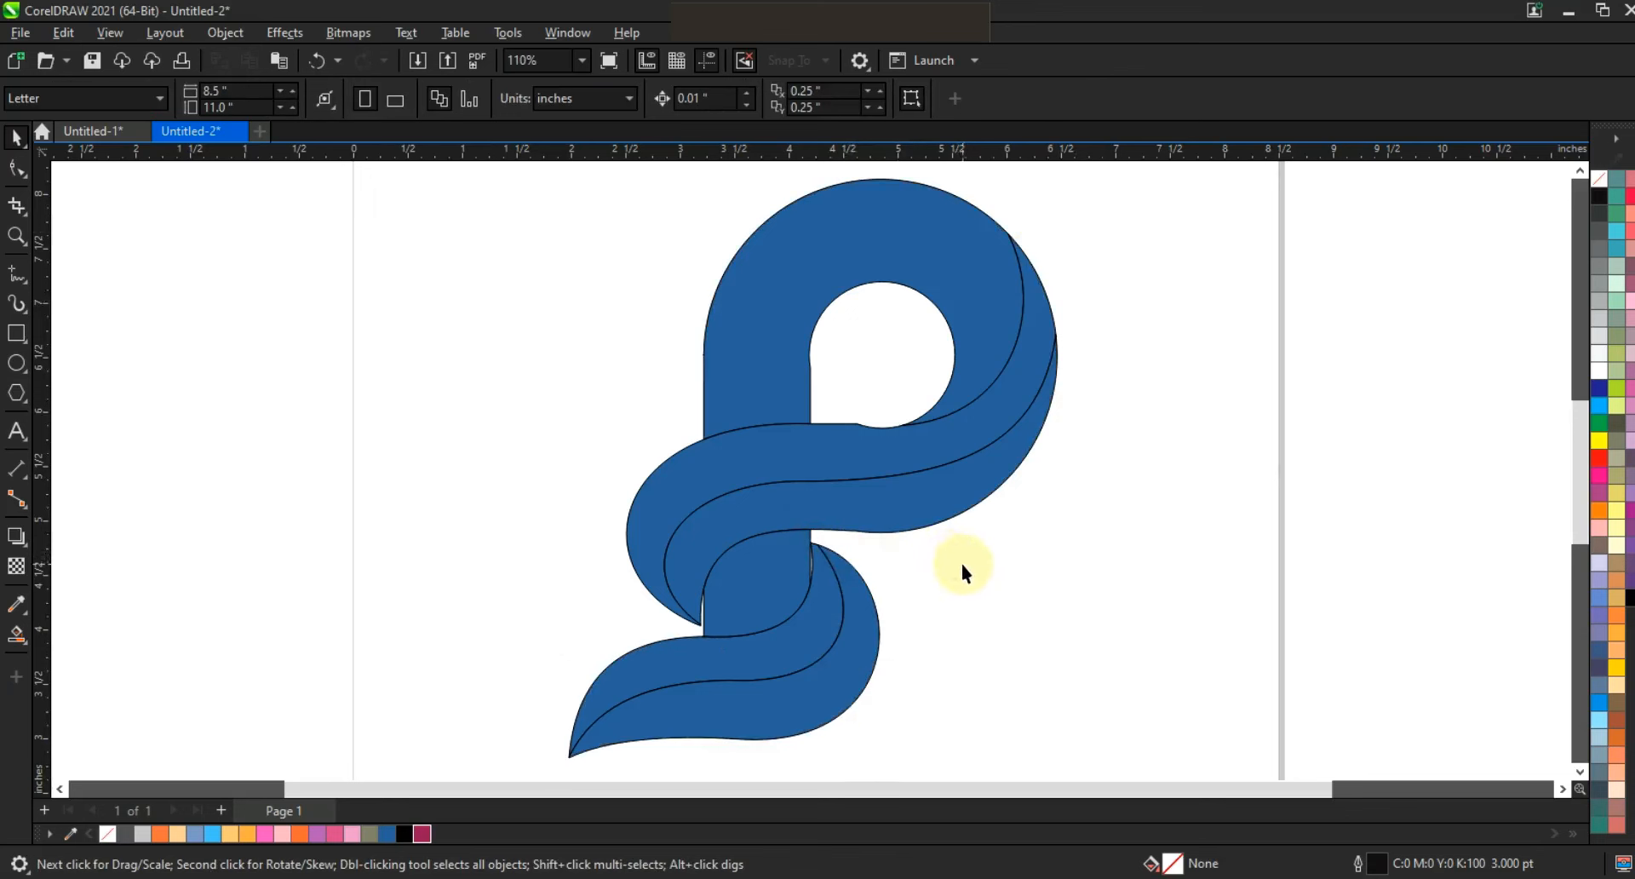
# Delete the surplus nodes on the swoosh edge below the counter and on the bowl's inner stem edge.
pyautogui.click(894, 436)
pyautogui.click(16, 168)
pyautogui.moveTo(851, 405); pyautogui.dragTo(882, 434)
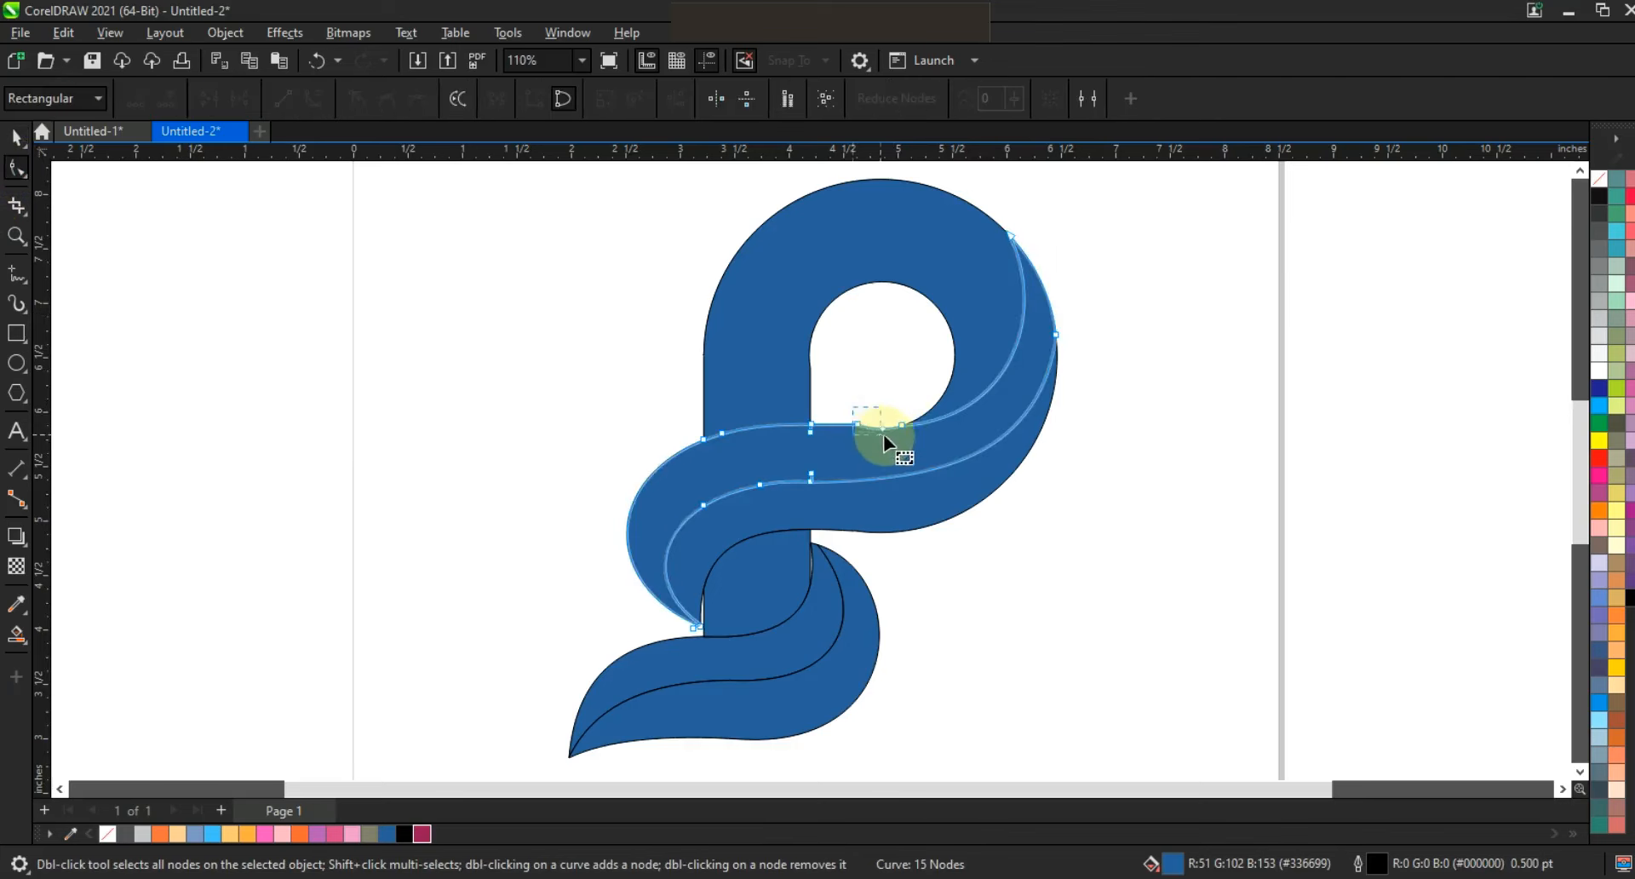
pyautogui.click(753, 391)
pyautogui.moveTo(832, 350); pyautogui.dragTo(825, 355)
pyautogui.press('Delete')
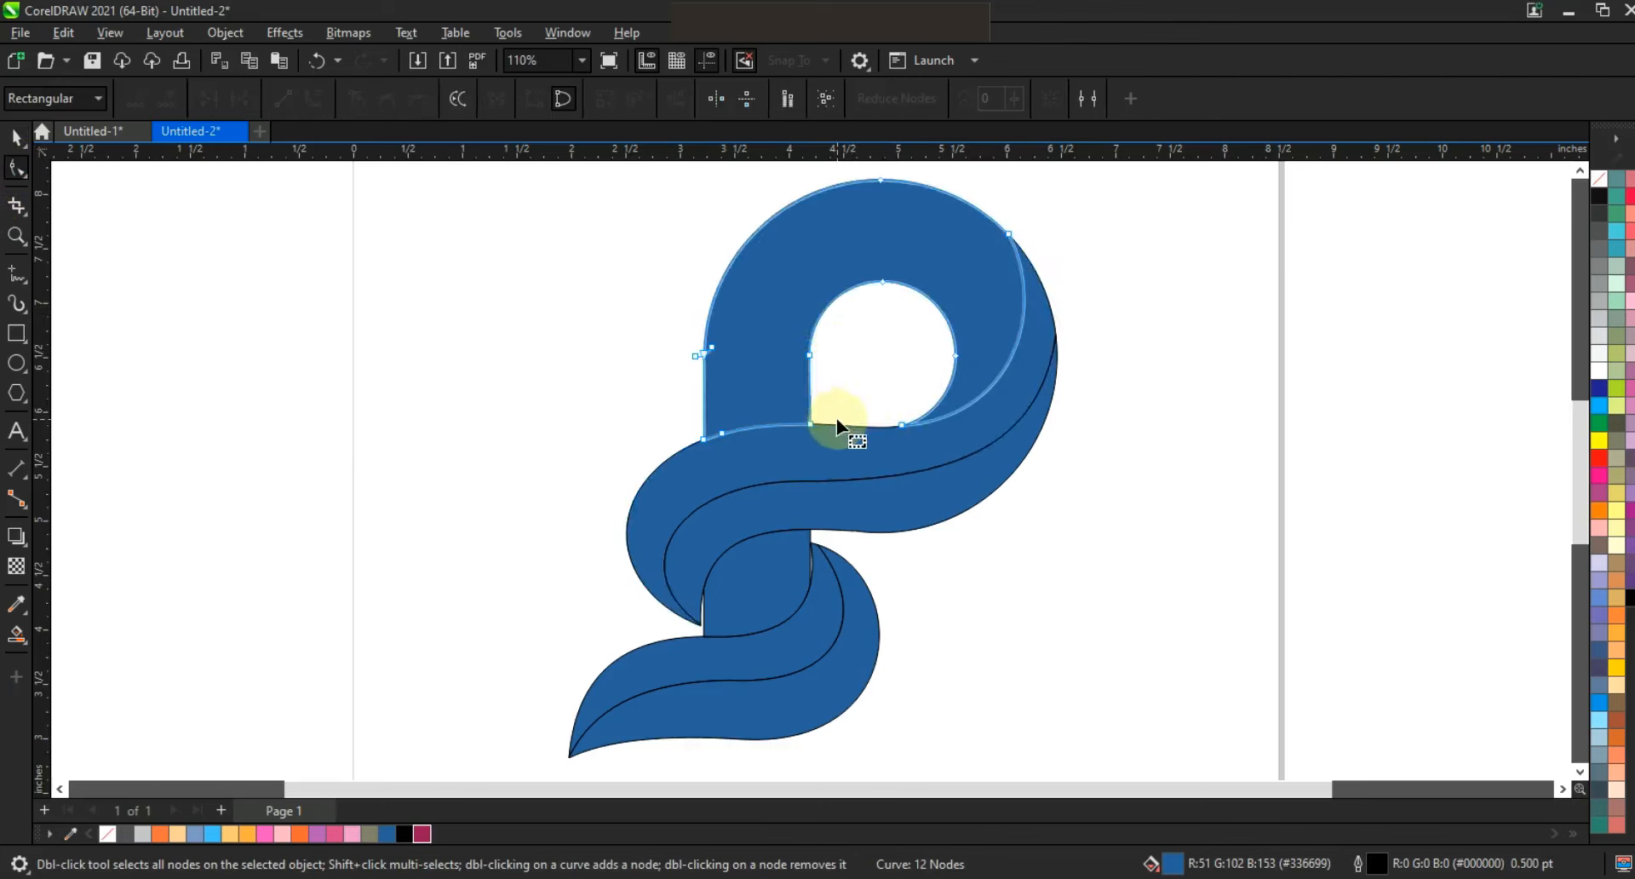
# Give the P's bowl a fountain fill from crimson through pink at 47% to light pink, running diagonally up from the stem.
pyautogui.click(16, 136)
pyautogui.click(728, 370)
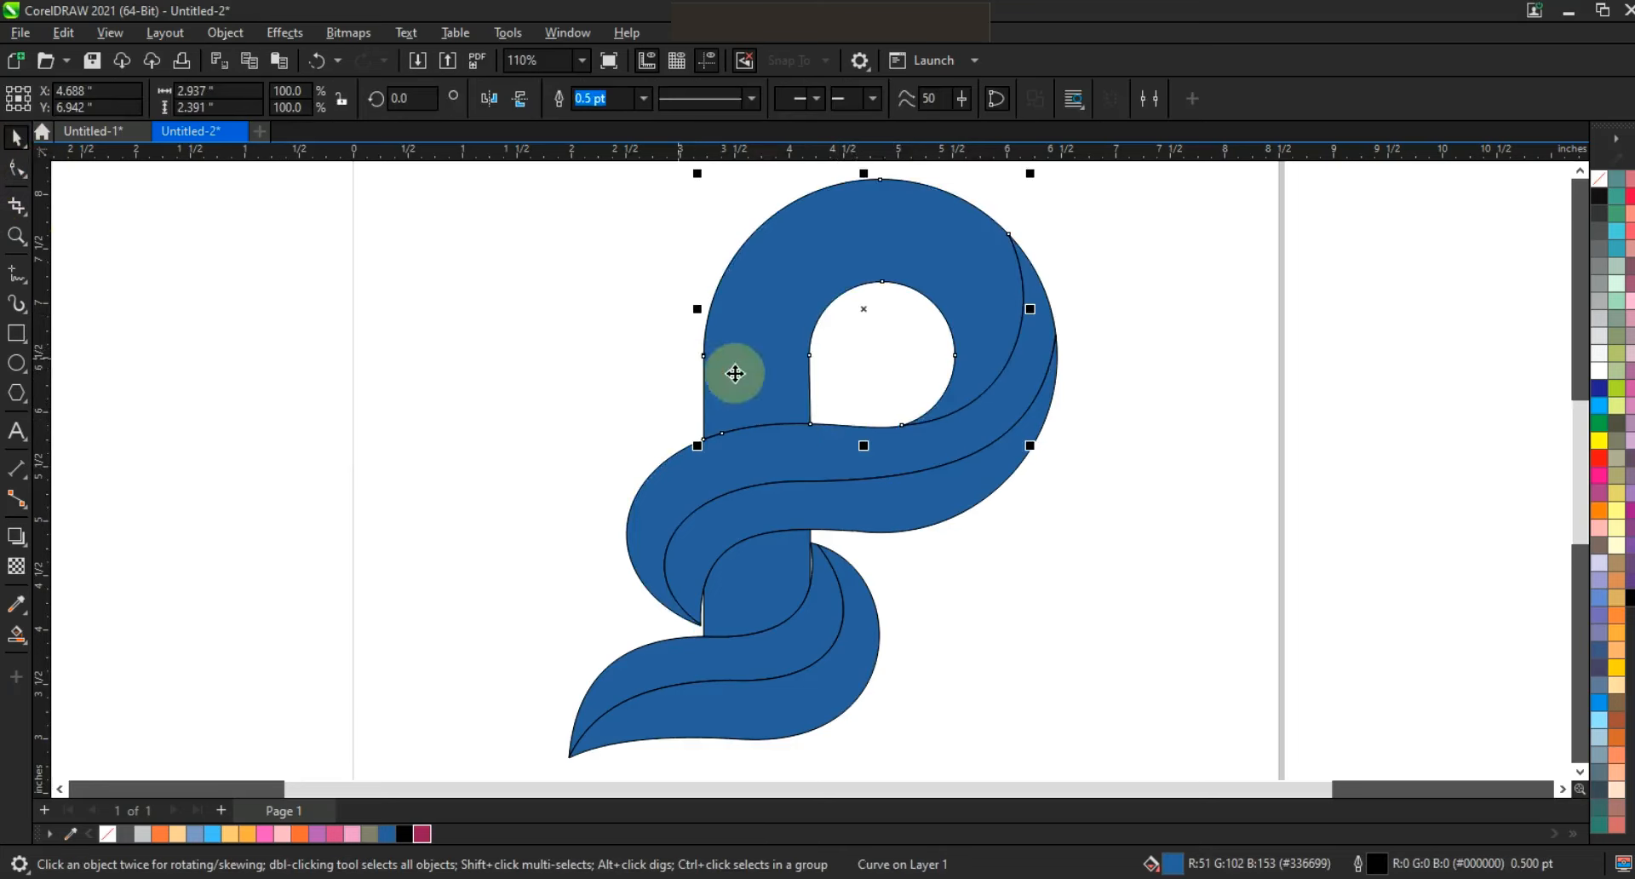
pyautogui.click(421, 833)
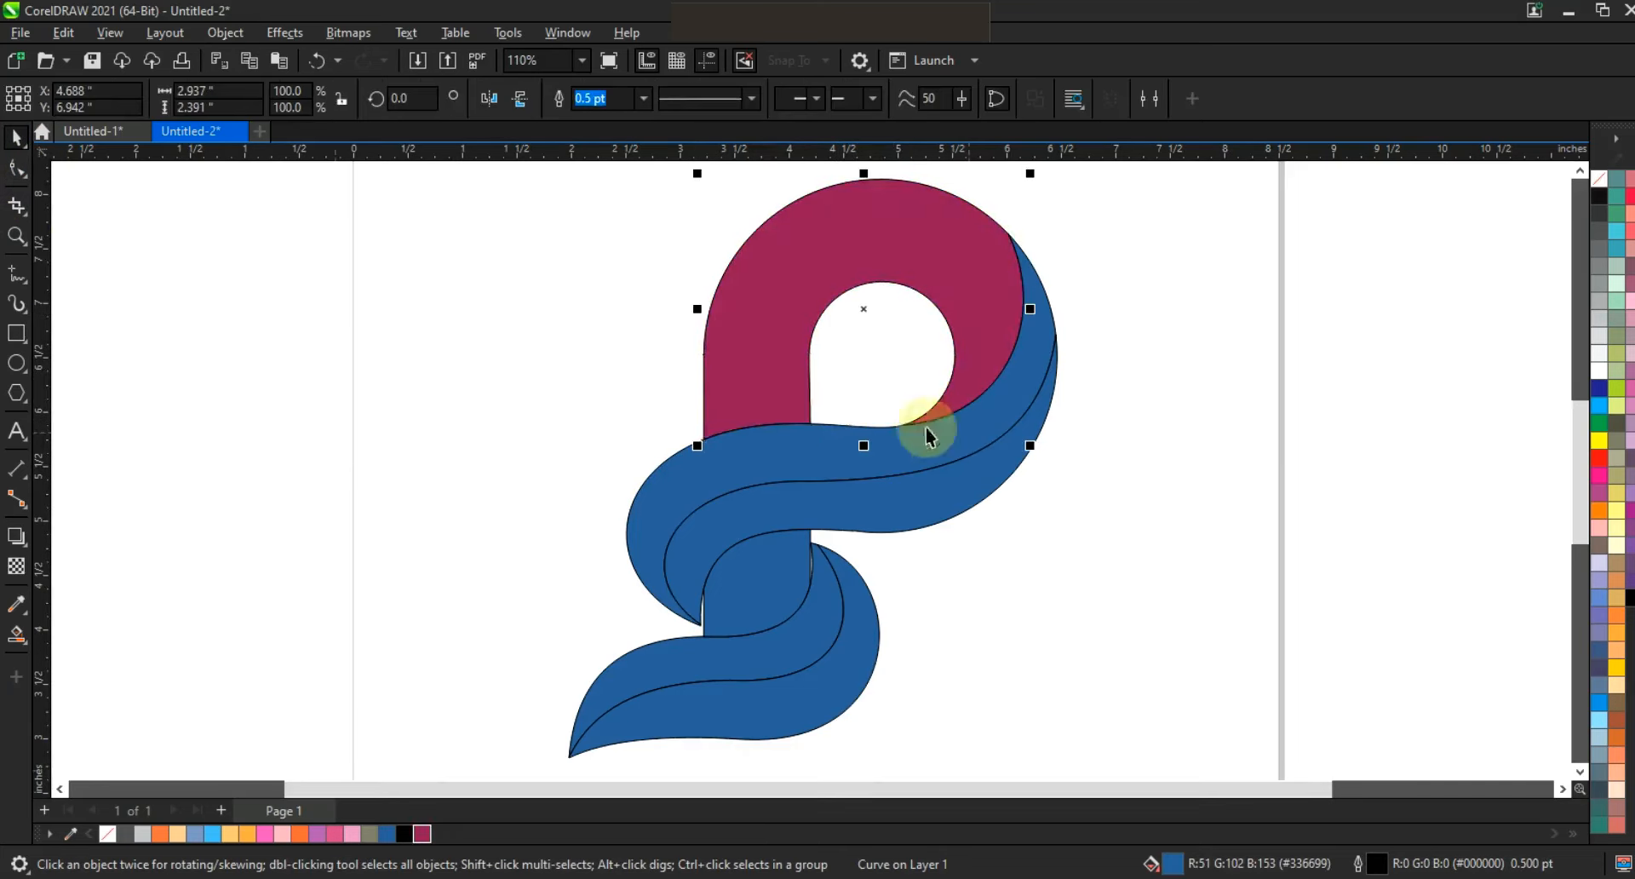
pyautogui.press('g')
pyautogui.moveTo(808, 385); pyautogui.dragTo(844, 291)
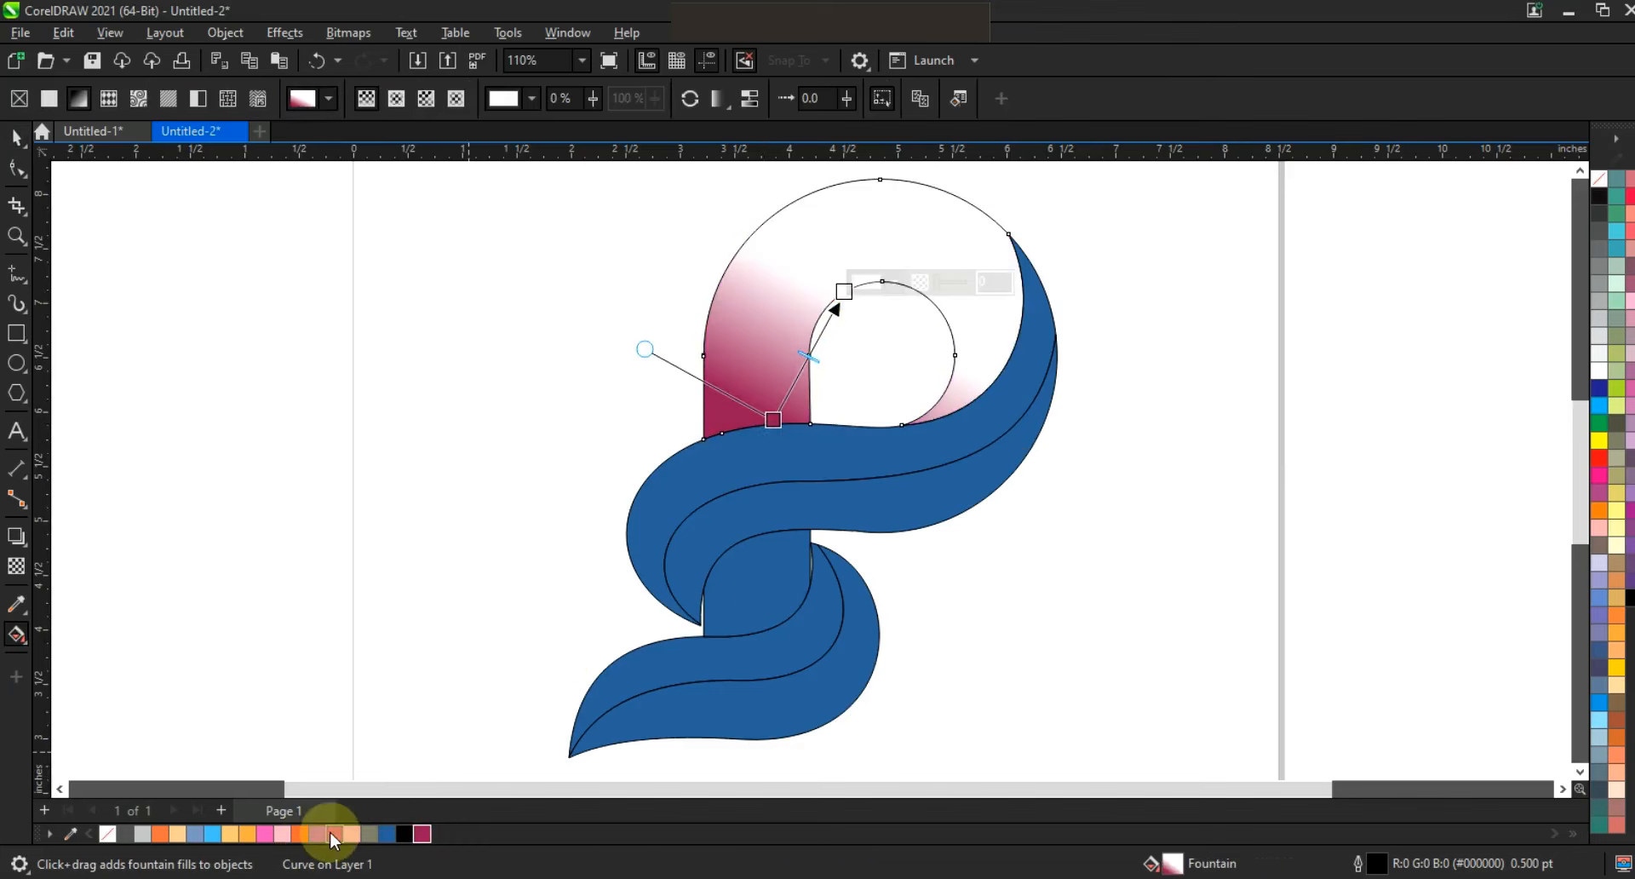
pyautogui.doubleClick(804, 367)
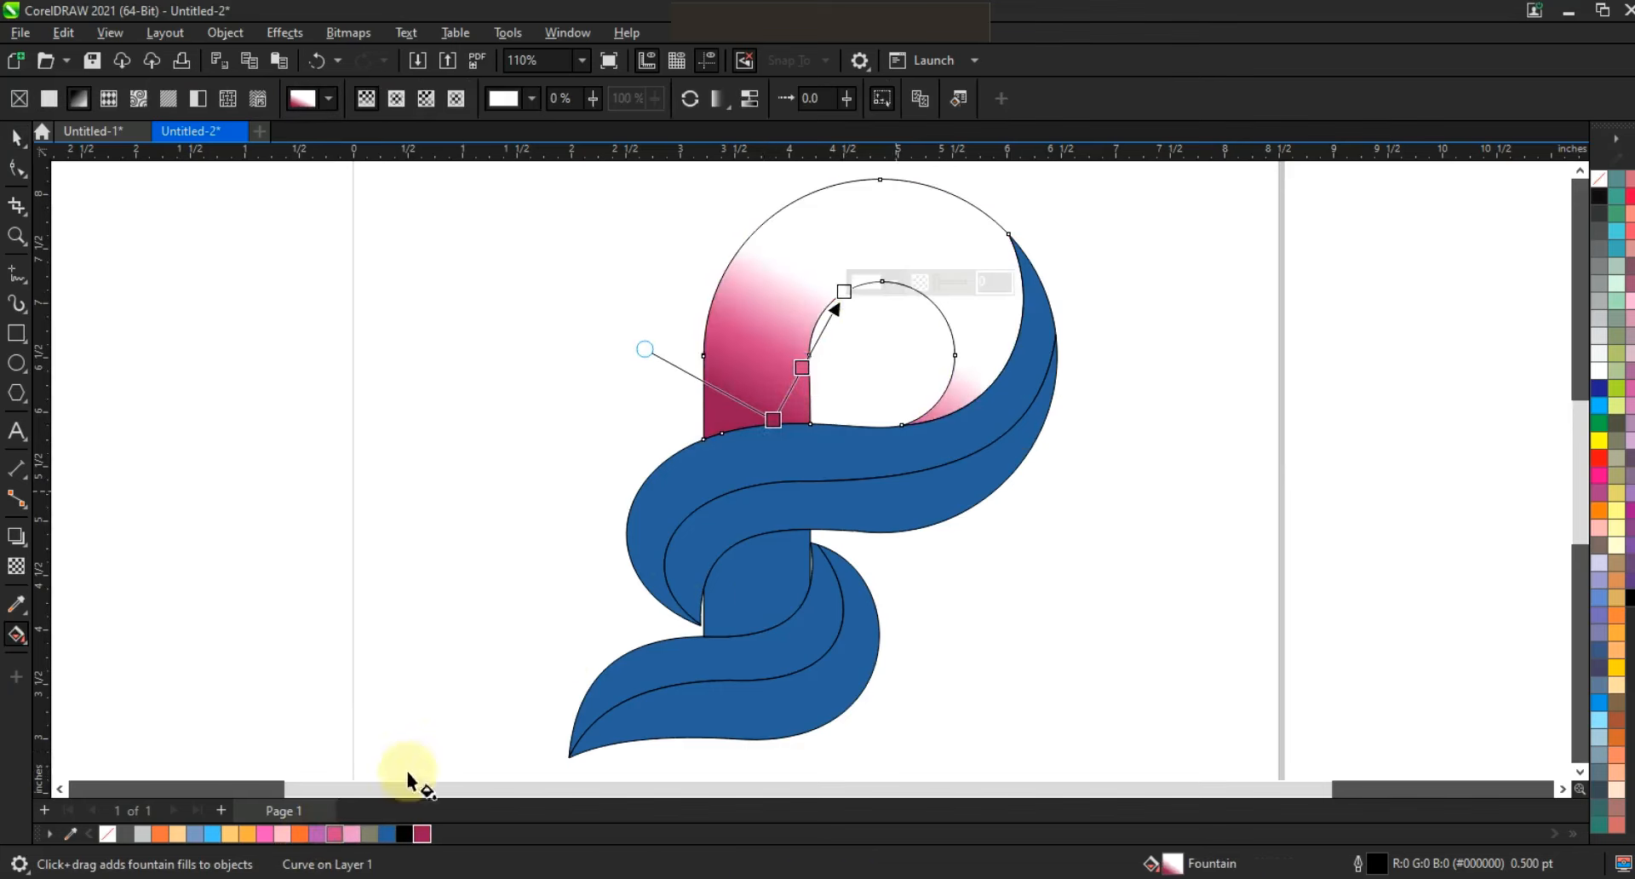
pyautogui.click(335, 834)
pyautogui.moveTo(352, 834); pyautogui.dragTo(879, 292)
pyautogui.moveTo(827, 338); pyautogui.dragTo(835, 322)
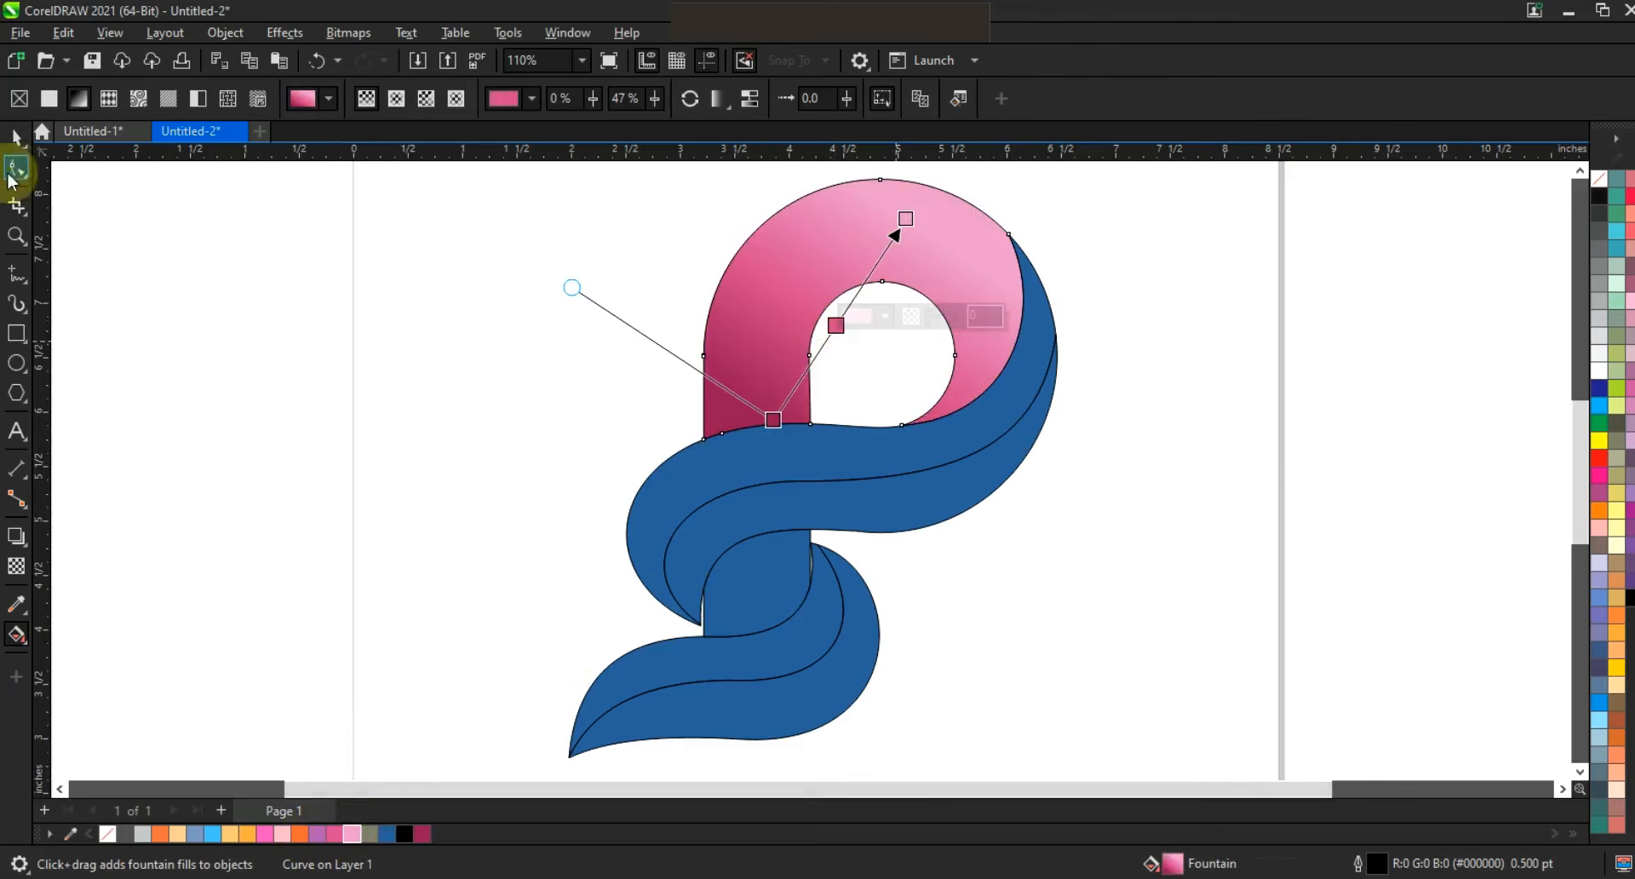
# Fill the stem segment between the swoosh and the lower leaf with crimson.
pyautogui.press('space')
pyautogui.click(772, 583)
pyautogui.click(419, 834)
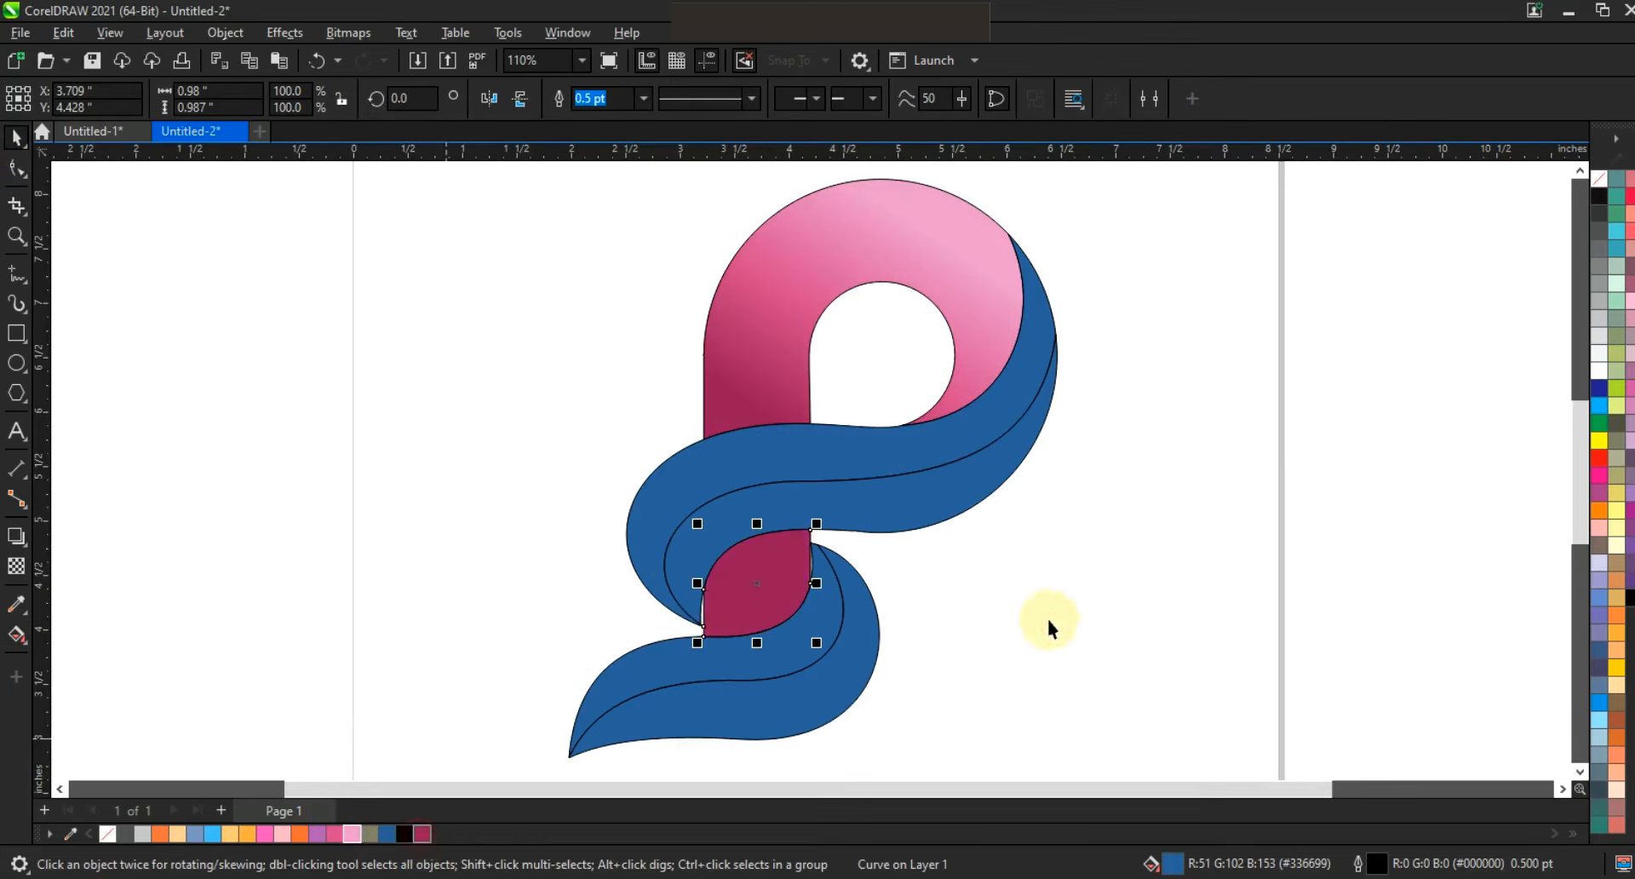
# Give the upper swoosh's upper band a fountain fill from sky blue through light orange to orange at its left end.
pyautogui.click(985, 434)
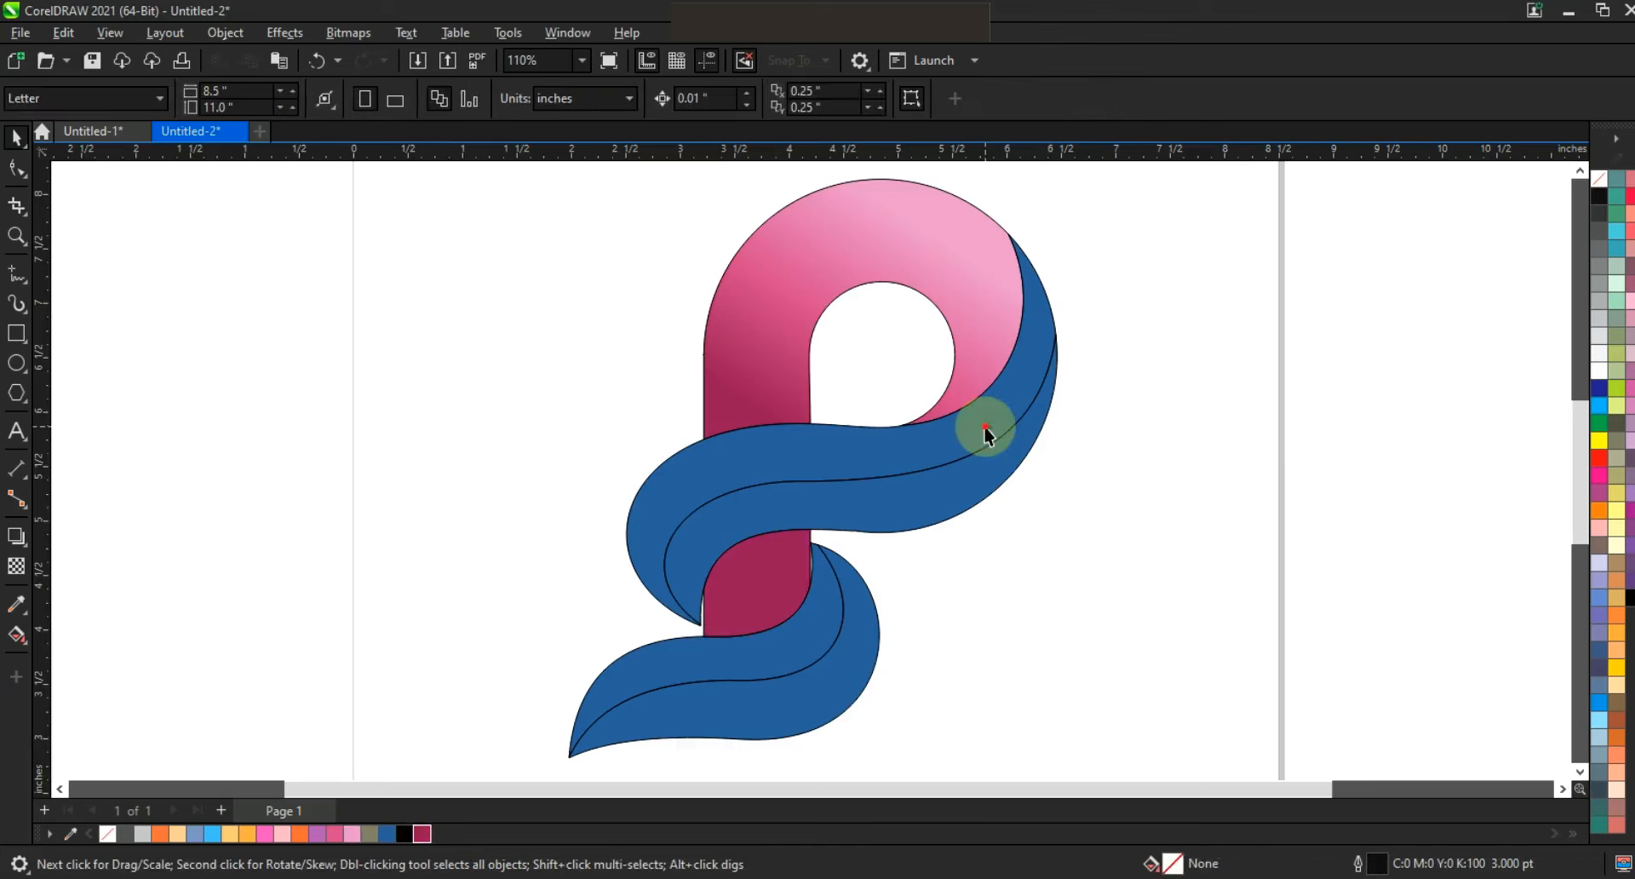
pyautogui.click(212, 833)
pyautogui.press('g')
pyautogui.moveTo(1026, 375); pyautogui.dragTo(675, 567)
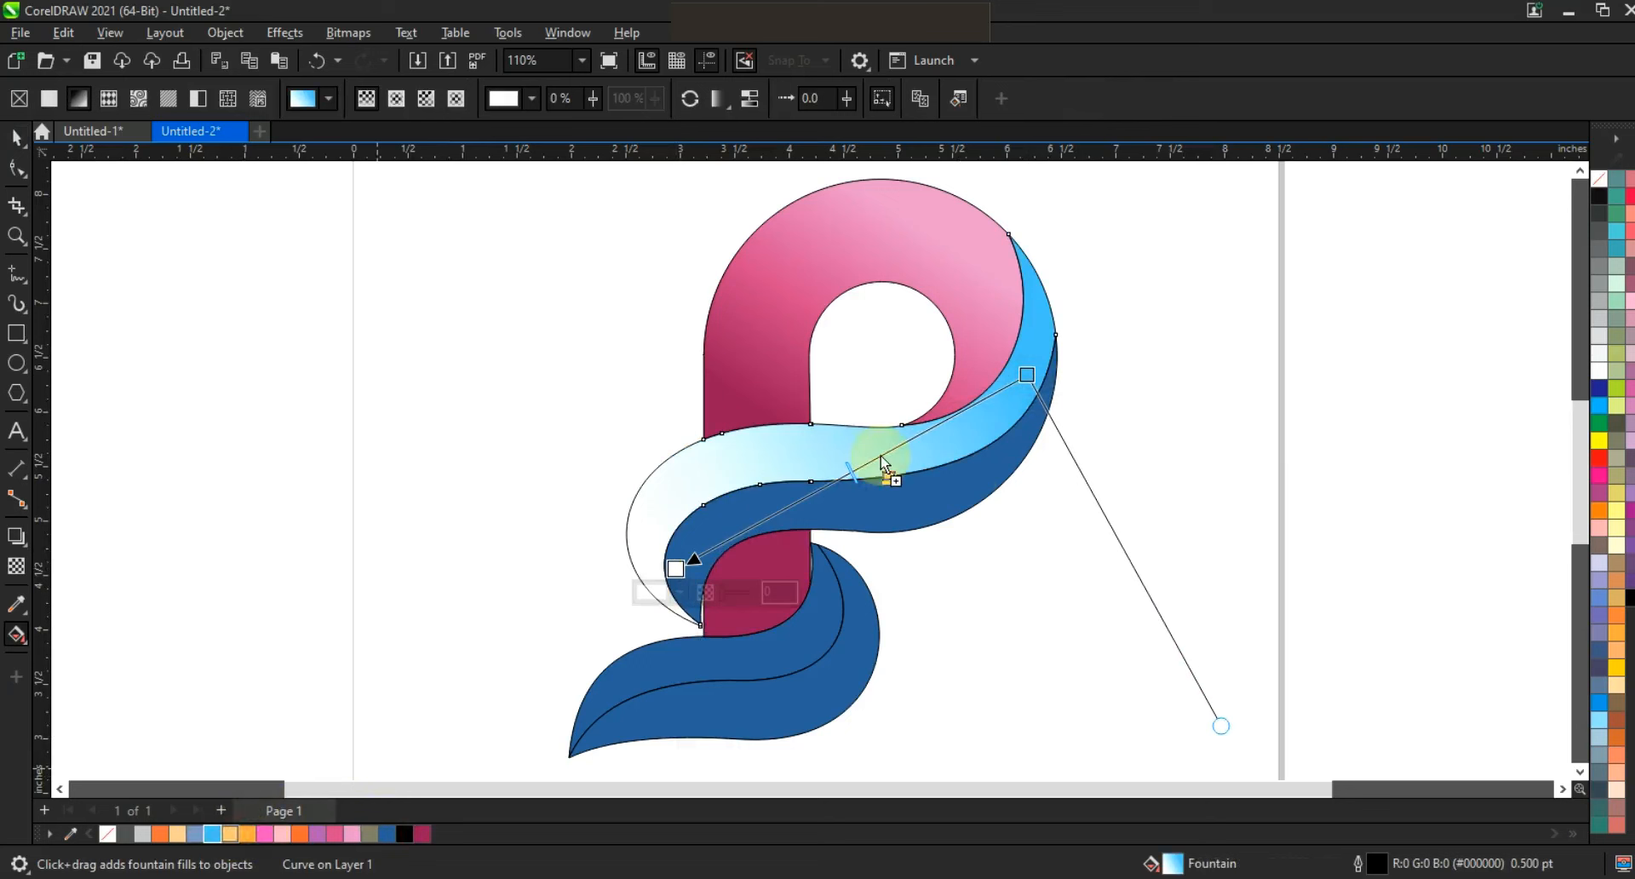
pyautogui.moveTo(878, 469); pyautogui.dragTo(876, 460)
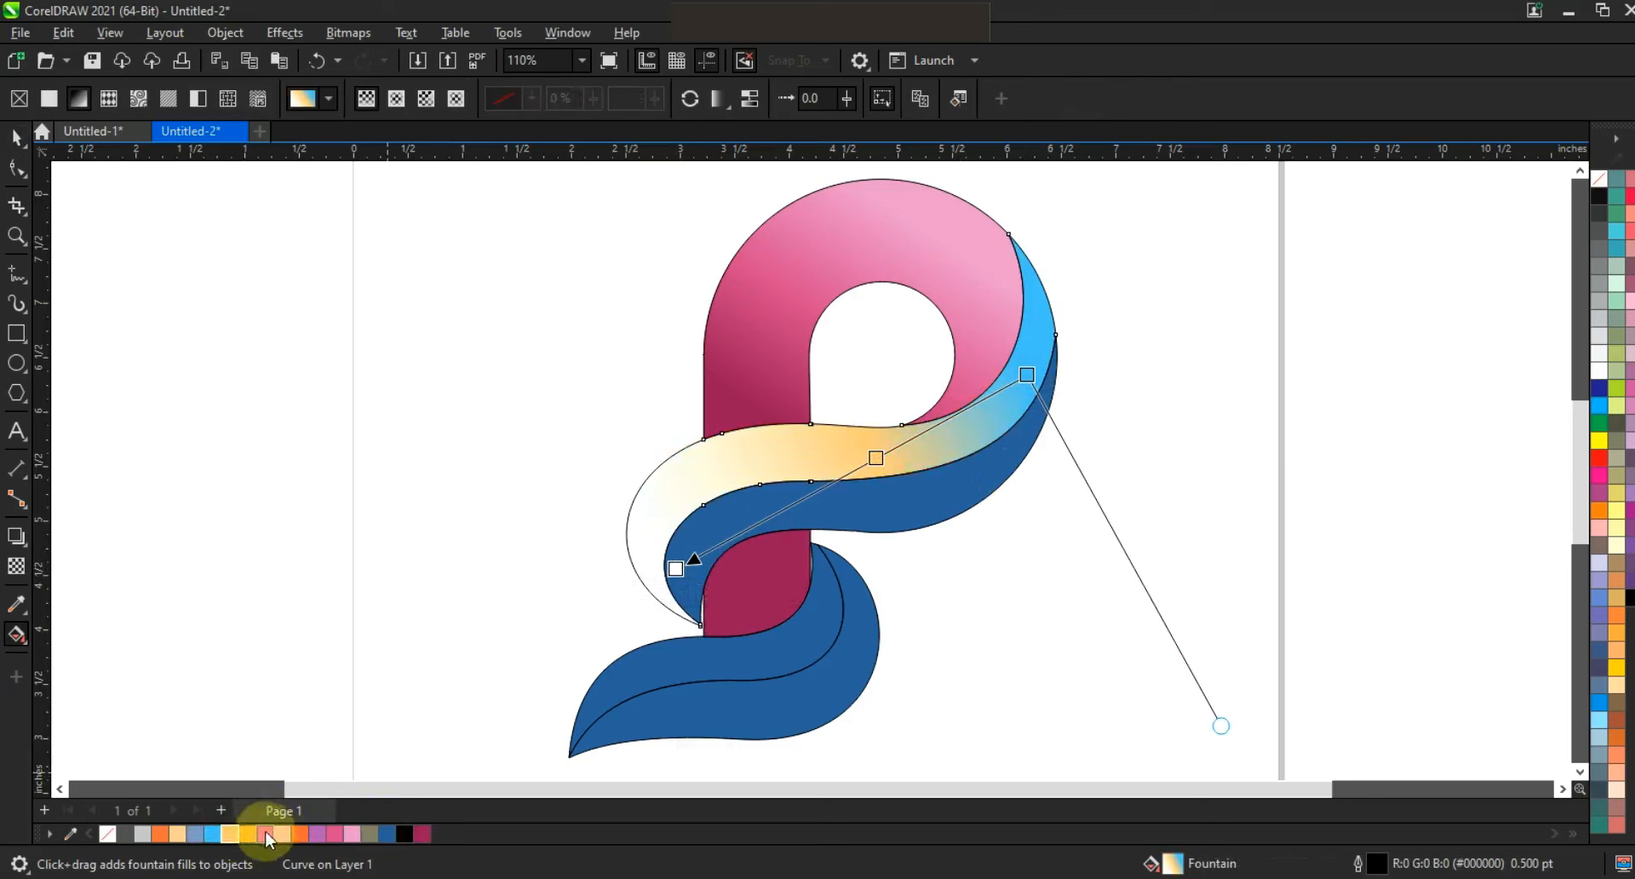
pyautogui.moveTo(298, 833); pyautogui.dragTo(687, 569)
pyautogui.moveTo(690, 570); pyautogui.dragTo(590, 605)
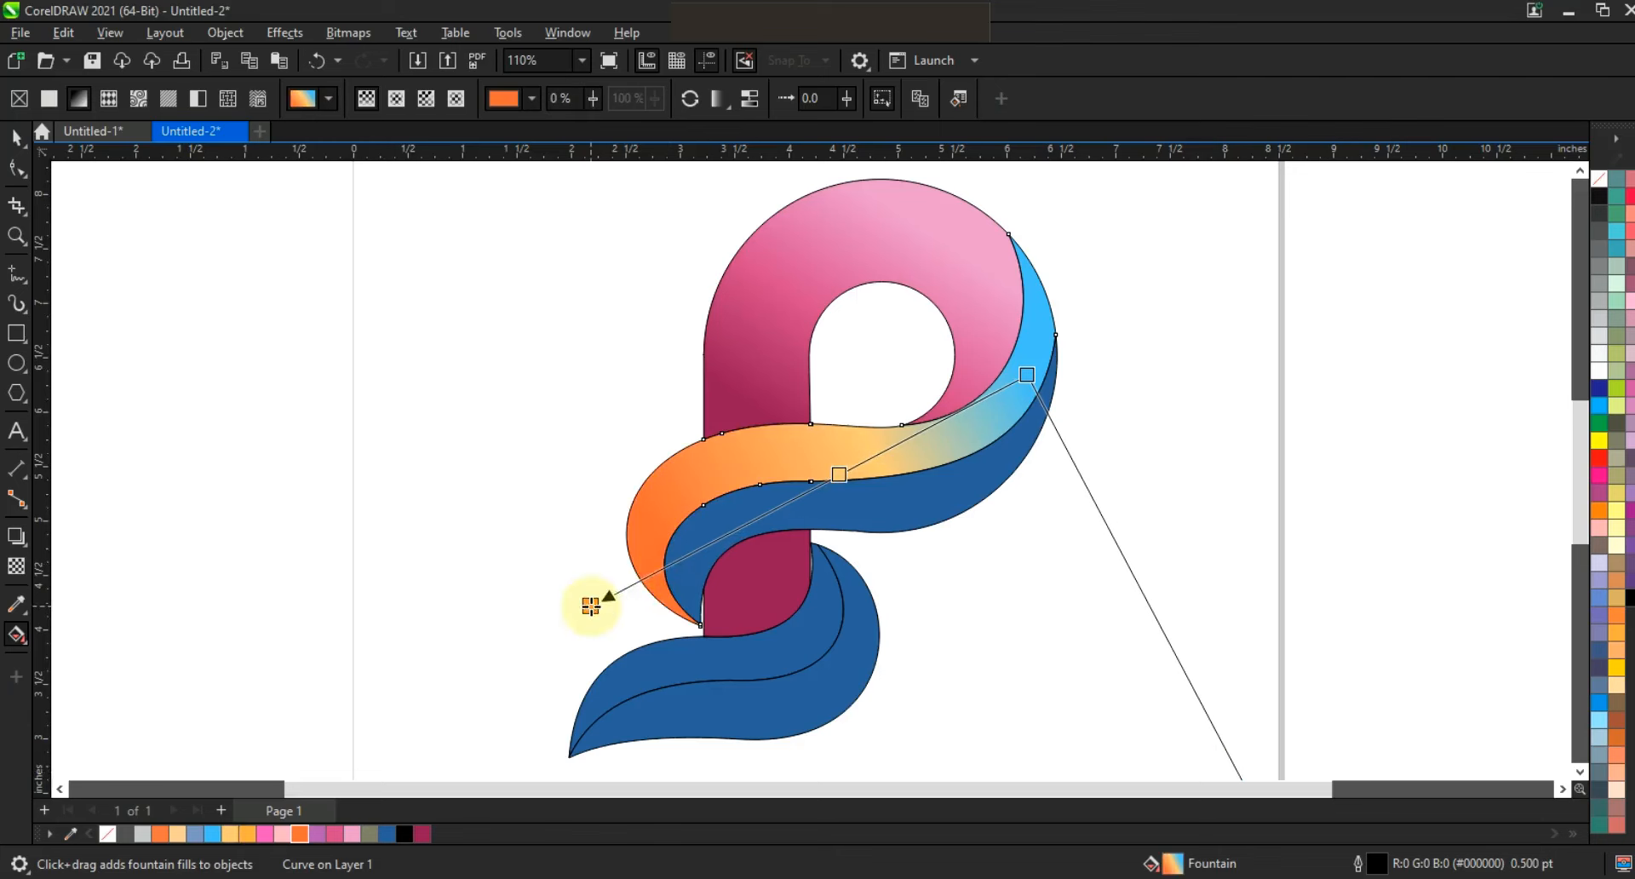
# Give the upper swoosh's lower band a fountain fill from orange at its left end through light pink to purple.
pyautogui.click(694, 570)
pyautogui.click(942, 480)
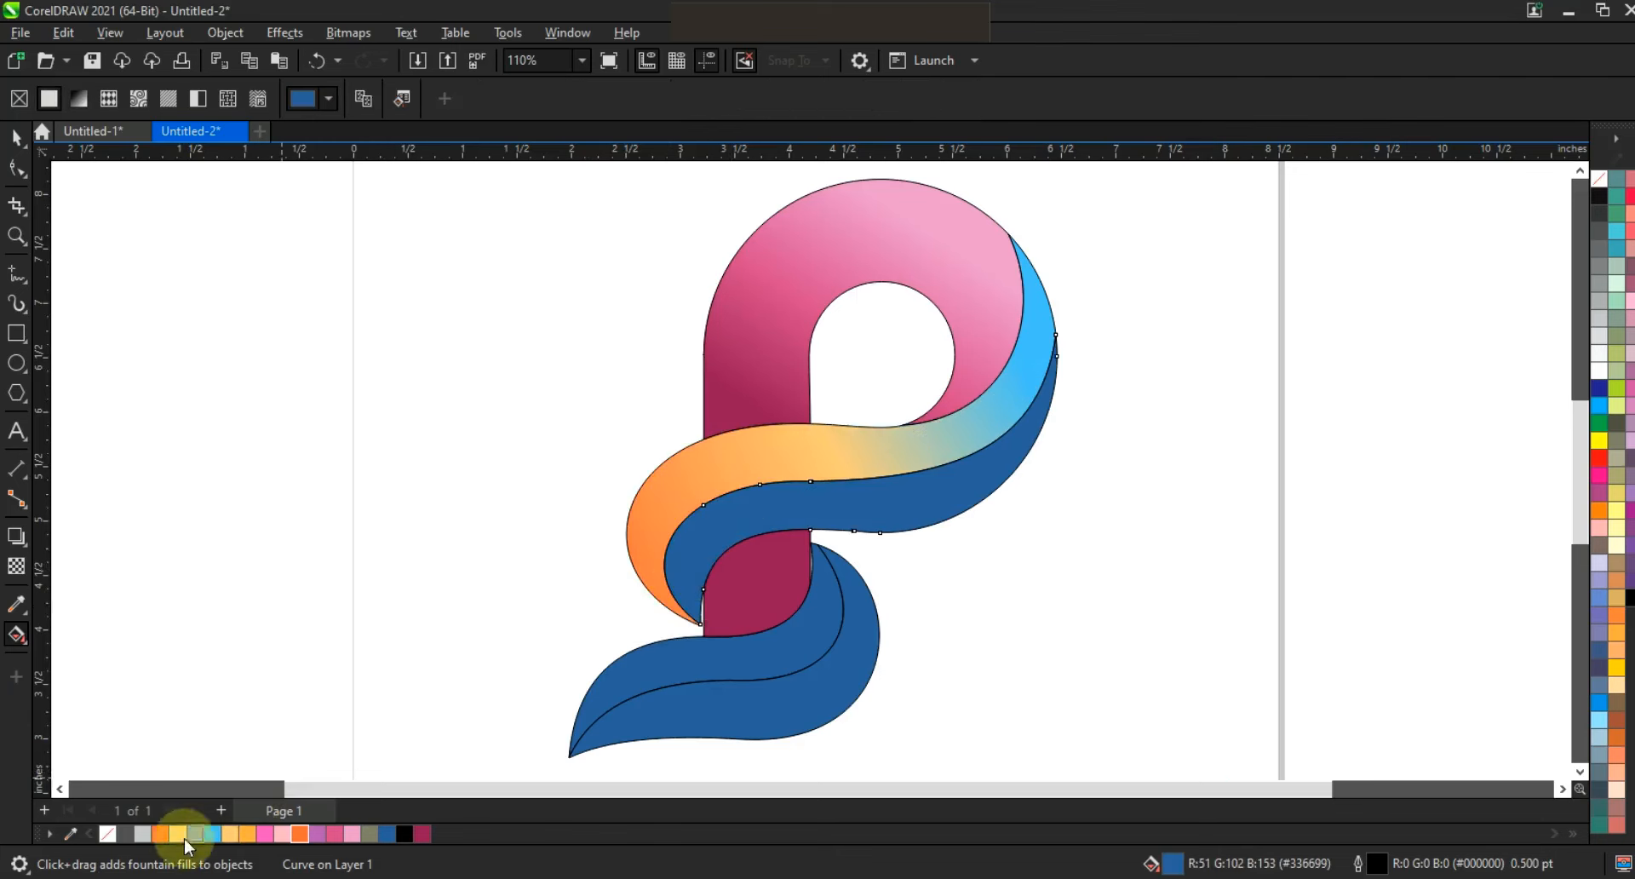
pyautogui.click(300, 833)
pyautogui.moveTo(806, 511); pyautogui.dragTo(945, 458)
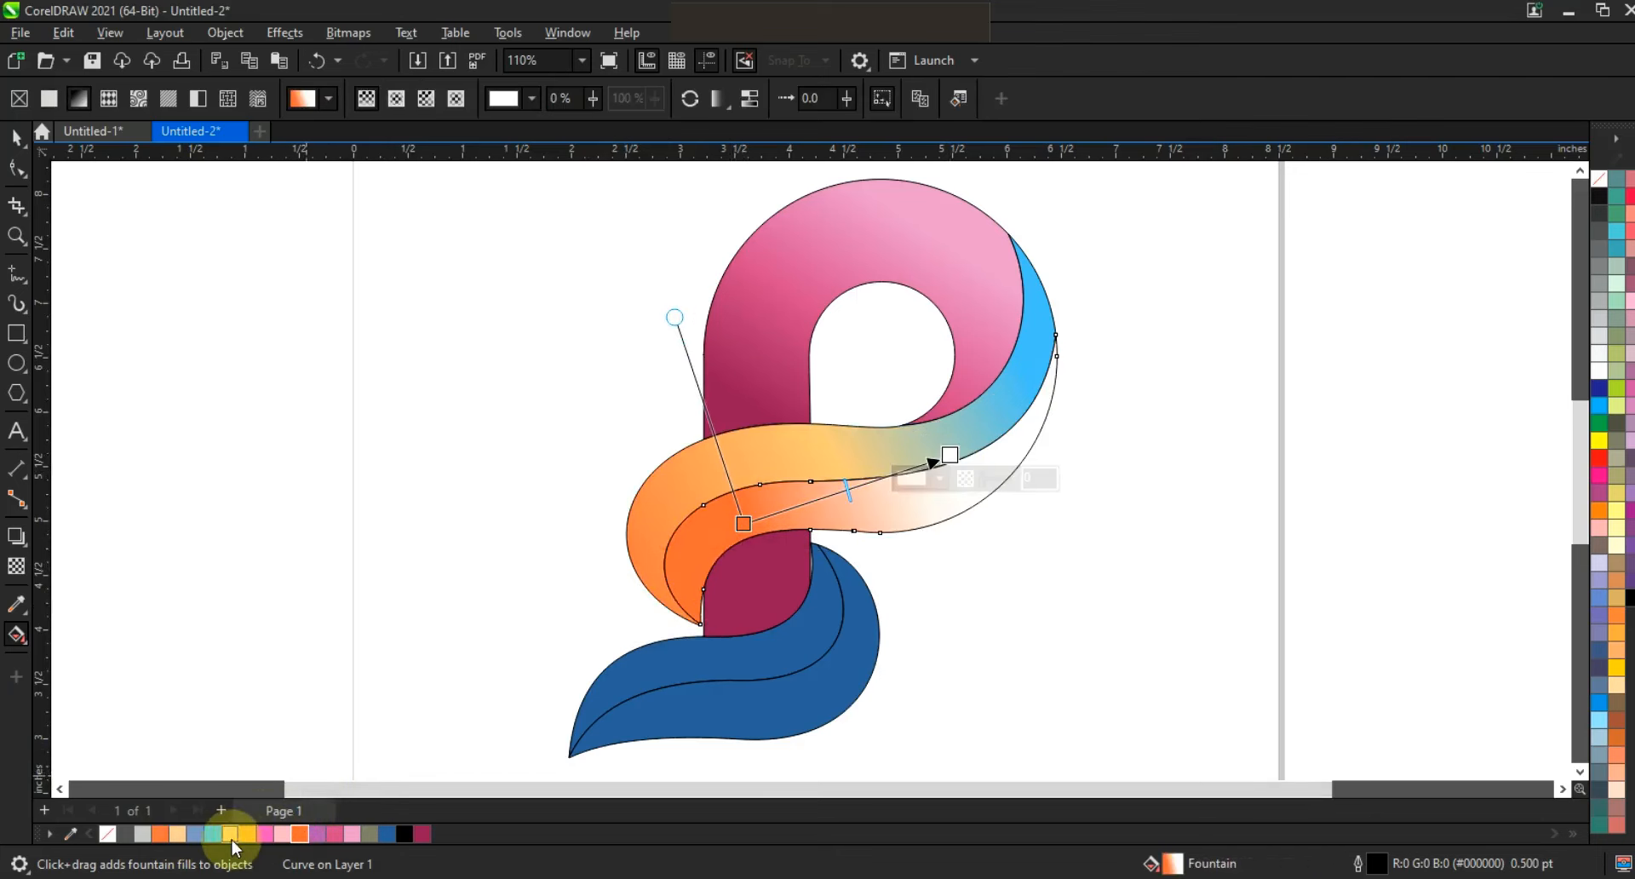
pyautogui.moveTo(286, 833); pyautogui.dragTo(860, 486)
pyautogui.moveTo(369, 812); pyautogui.dragTo(999, 410)
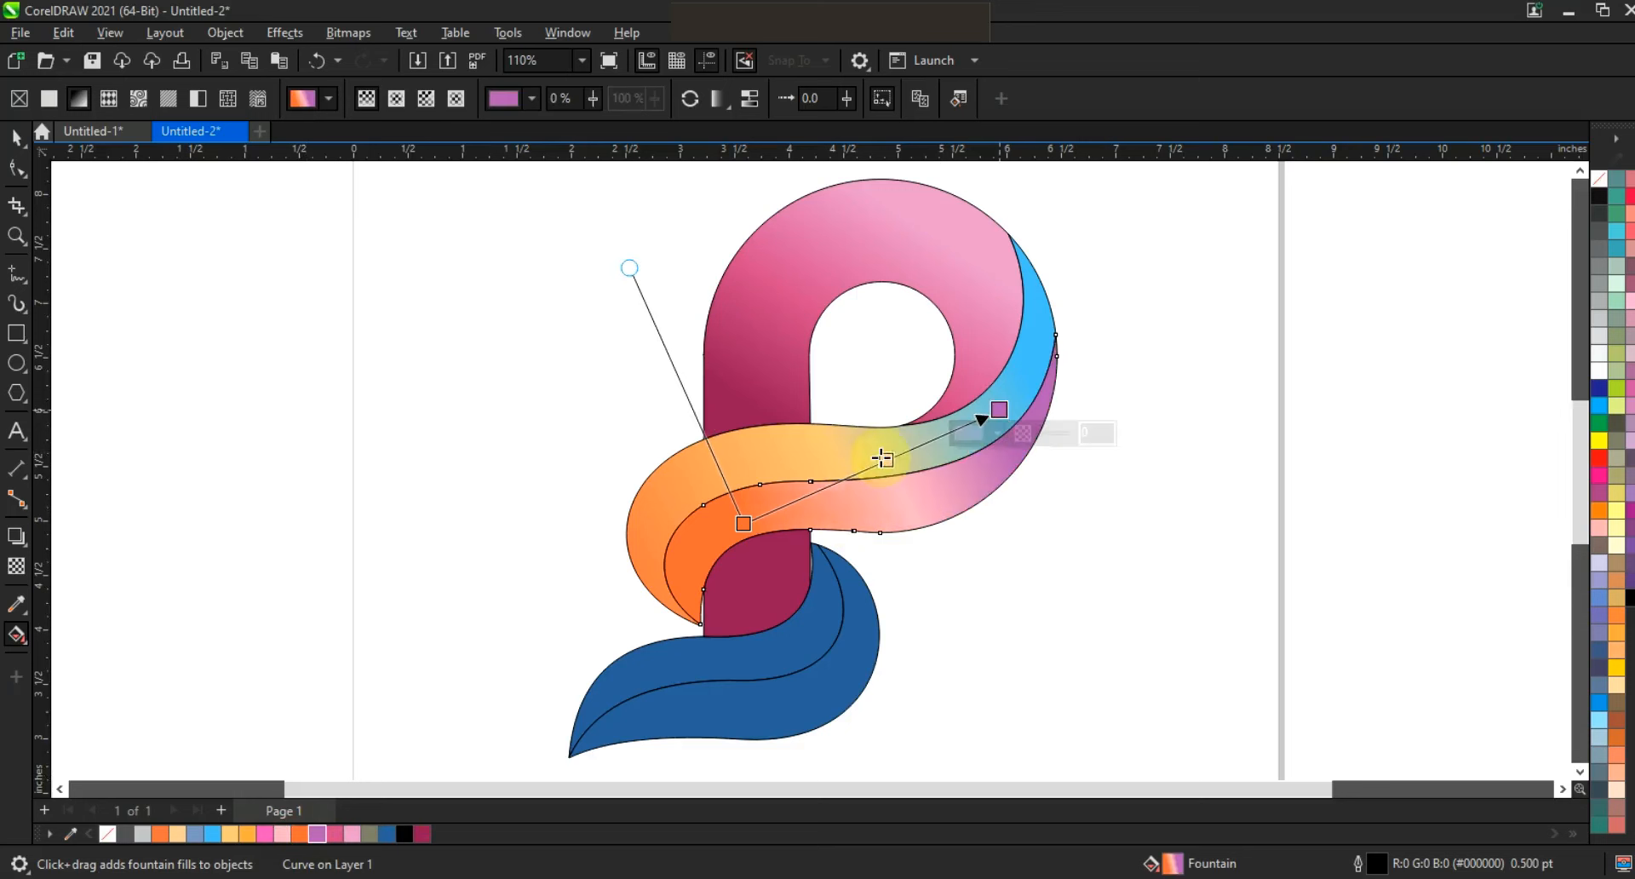
# Give the lower leaf's upper band a fountain fill from pink at the tip through light orange to orange.
pyautogui.click(17, 138)
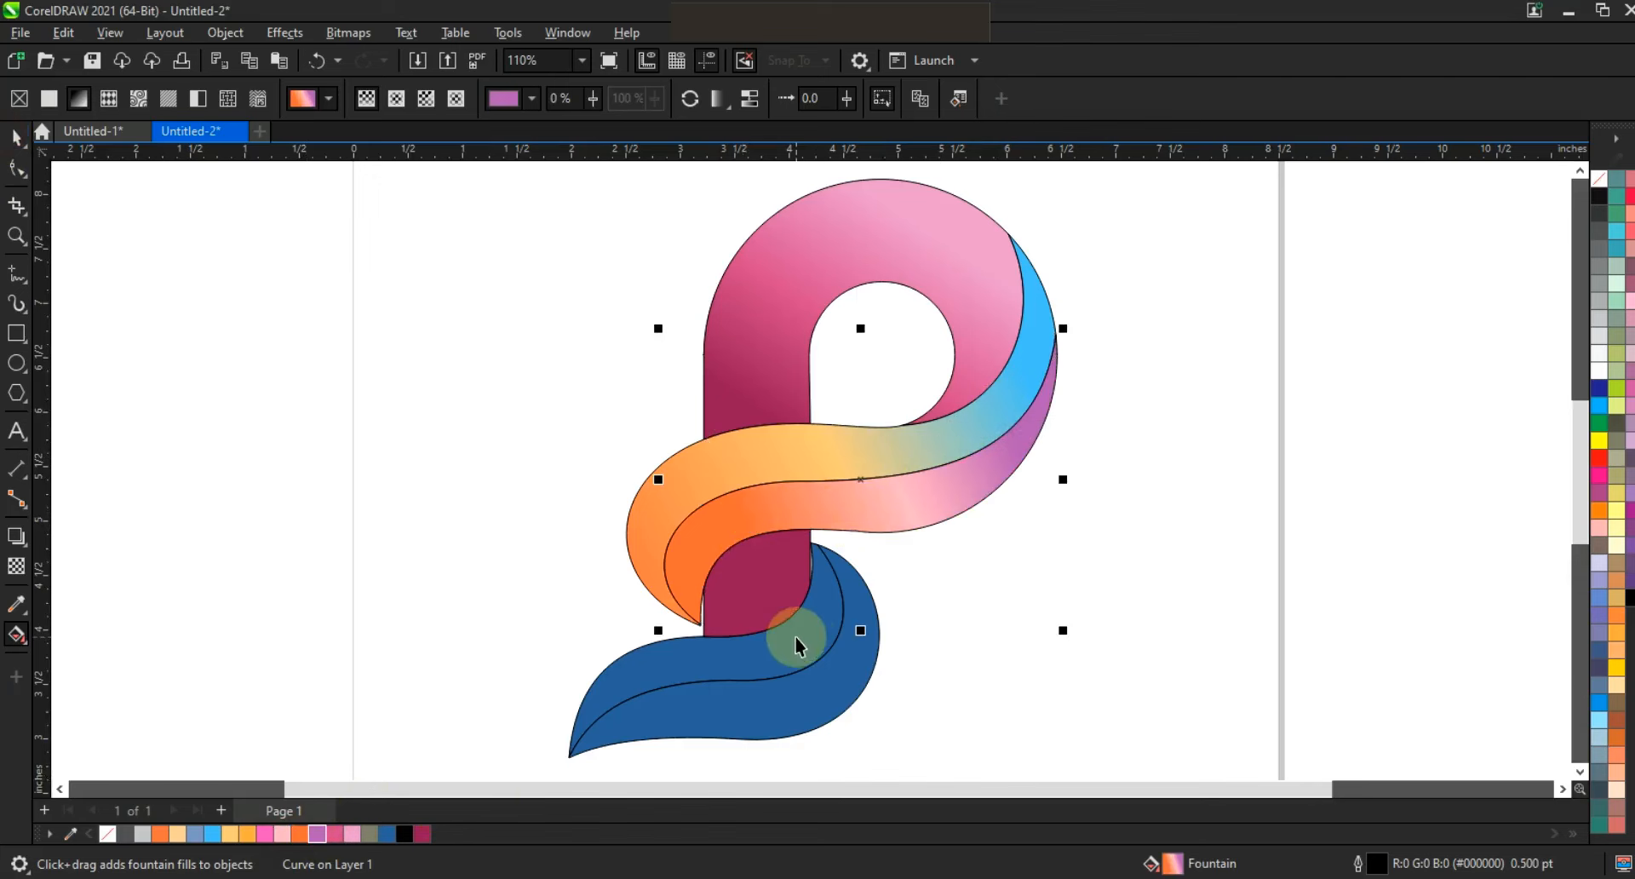
pyautogui.click(800, 643)
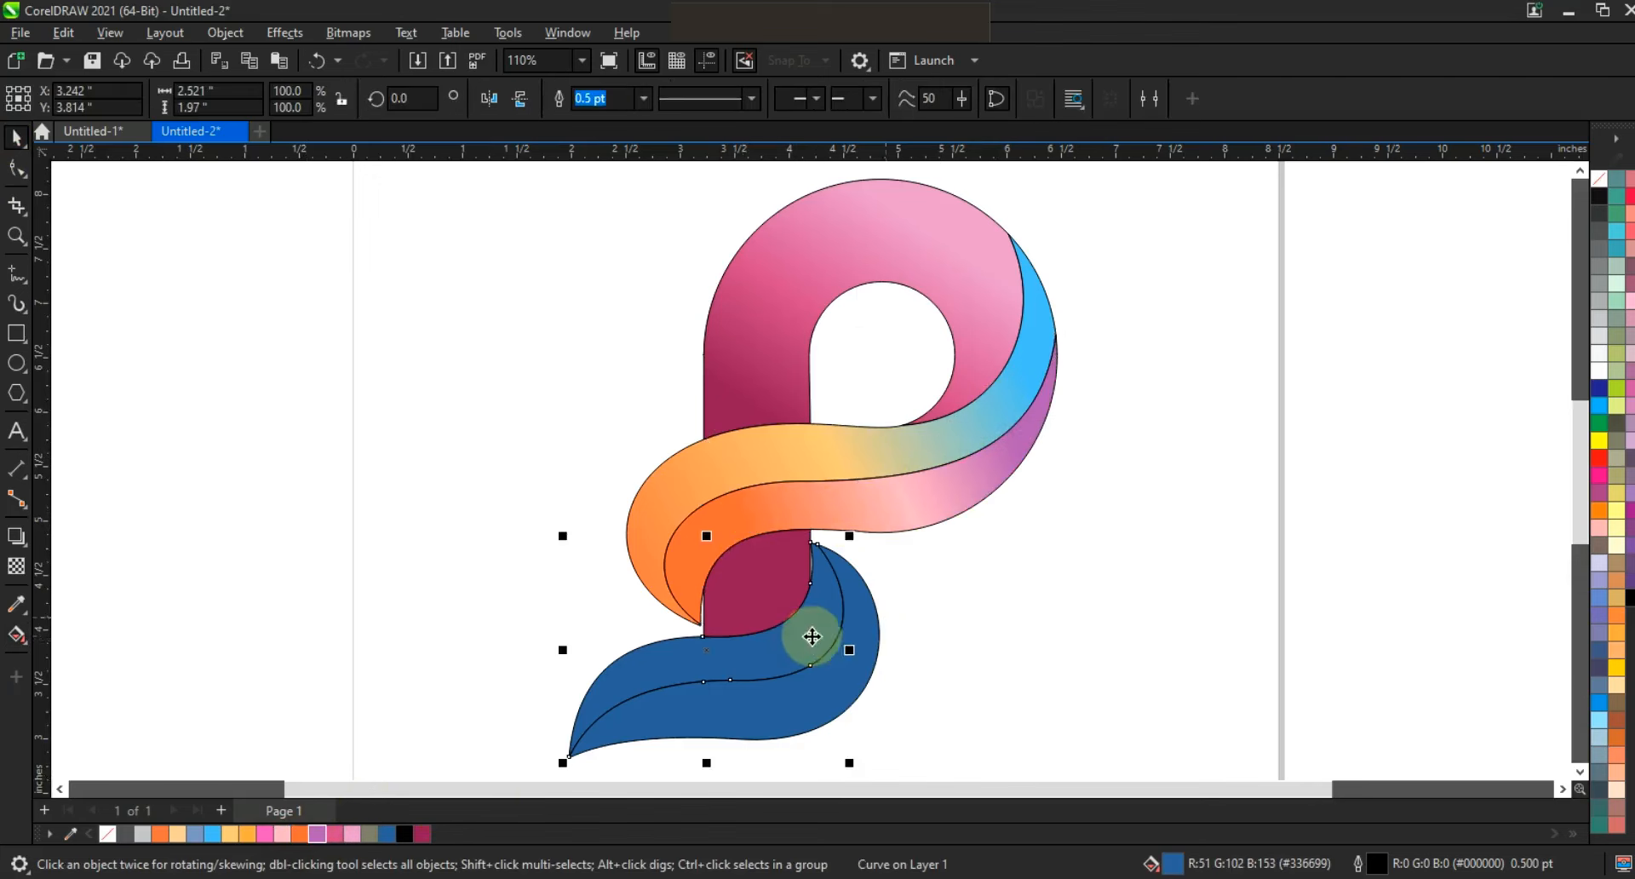
pyautogui.click(264, 833)
pyautogui.press('g')
pyautogui.moveTo(616, 700); pyautogui.dragTo(788, 603)
pyautogui.moveTo(230, 833); pyautogui.dragTo(722, 647)
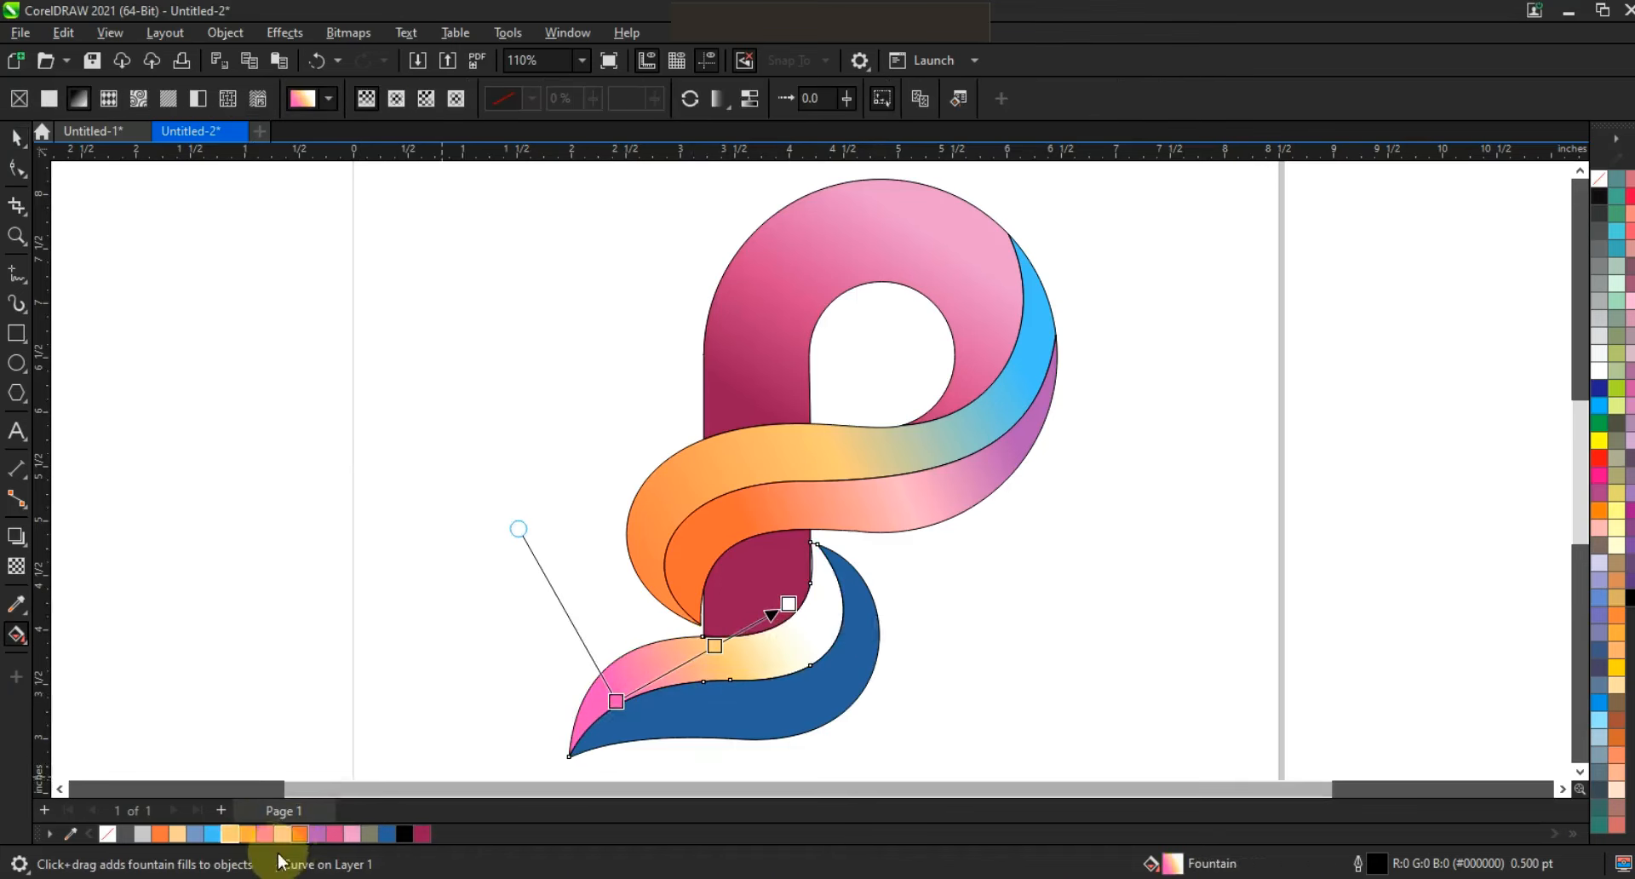
pyautogui.moveTo(246, 833); pyautogui.dragTo(788, 602)
# Copy the upper band's fountain fill onto the lower leaf's lower band and stretch its gradient farther toward the upper right.
pyautogui.click(802, 699)
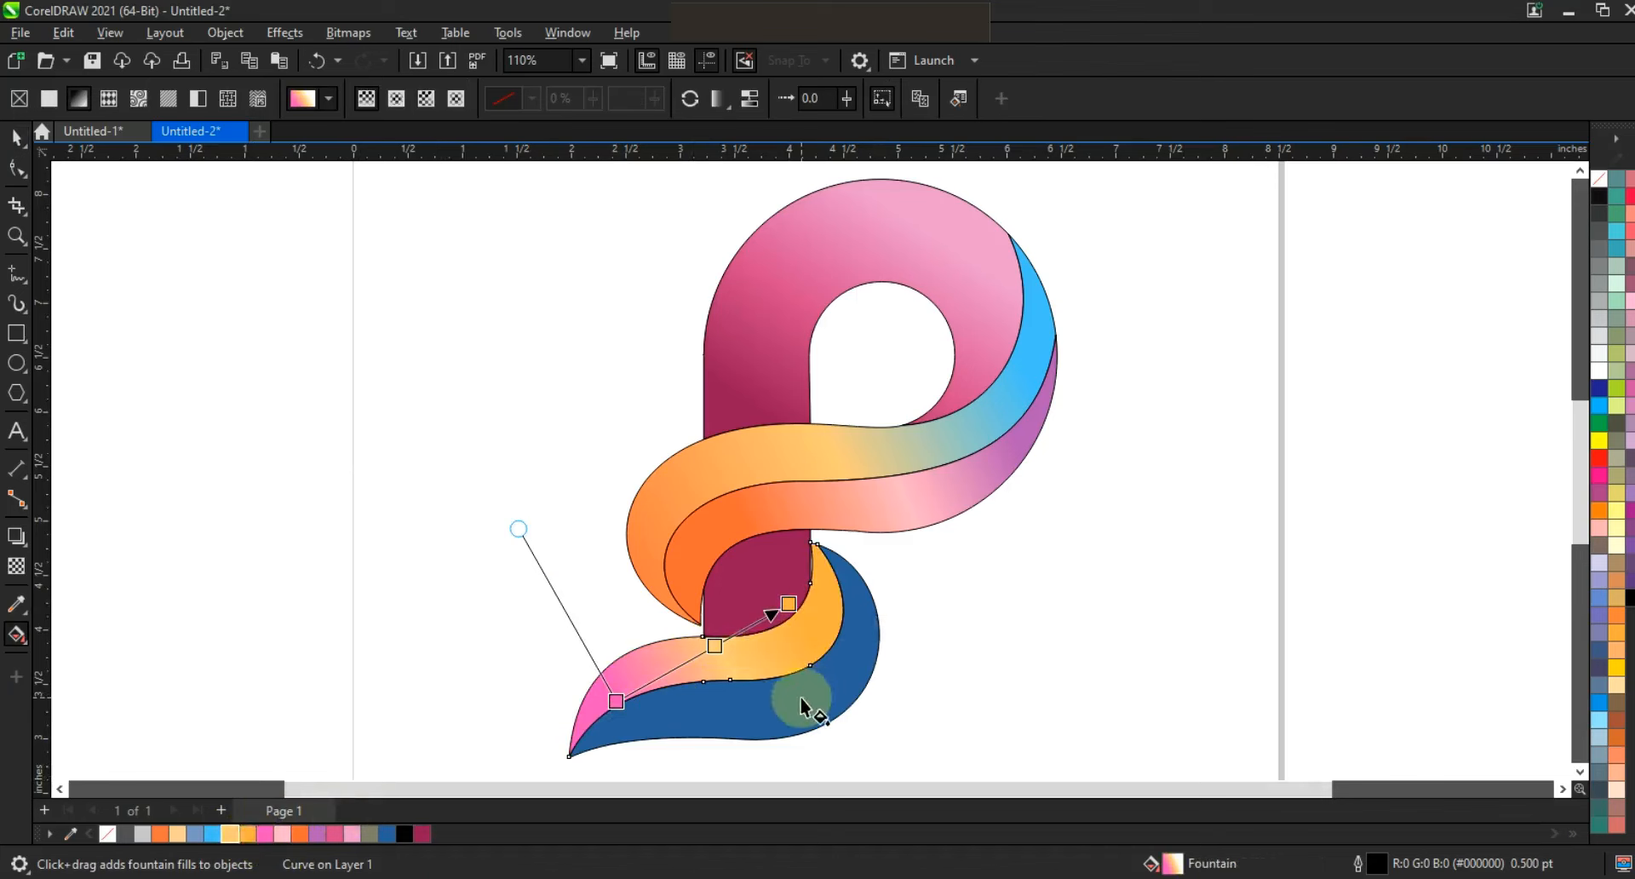
pyautogui.click(20, 139)
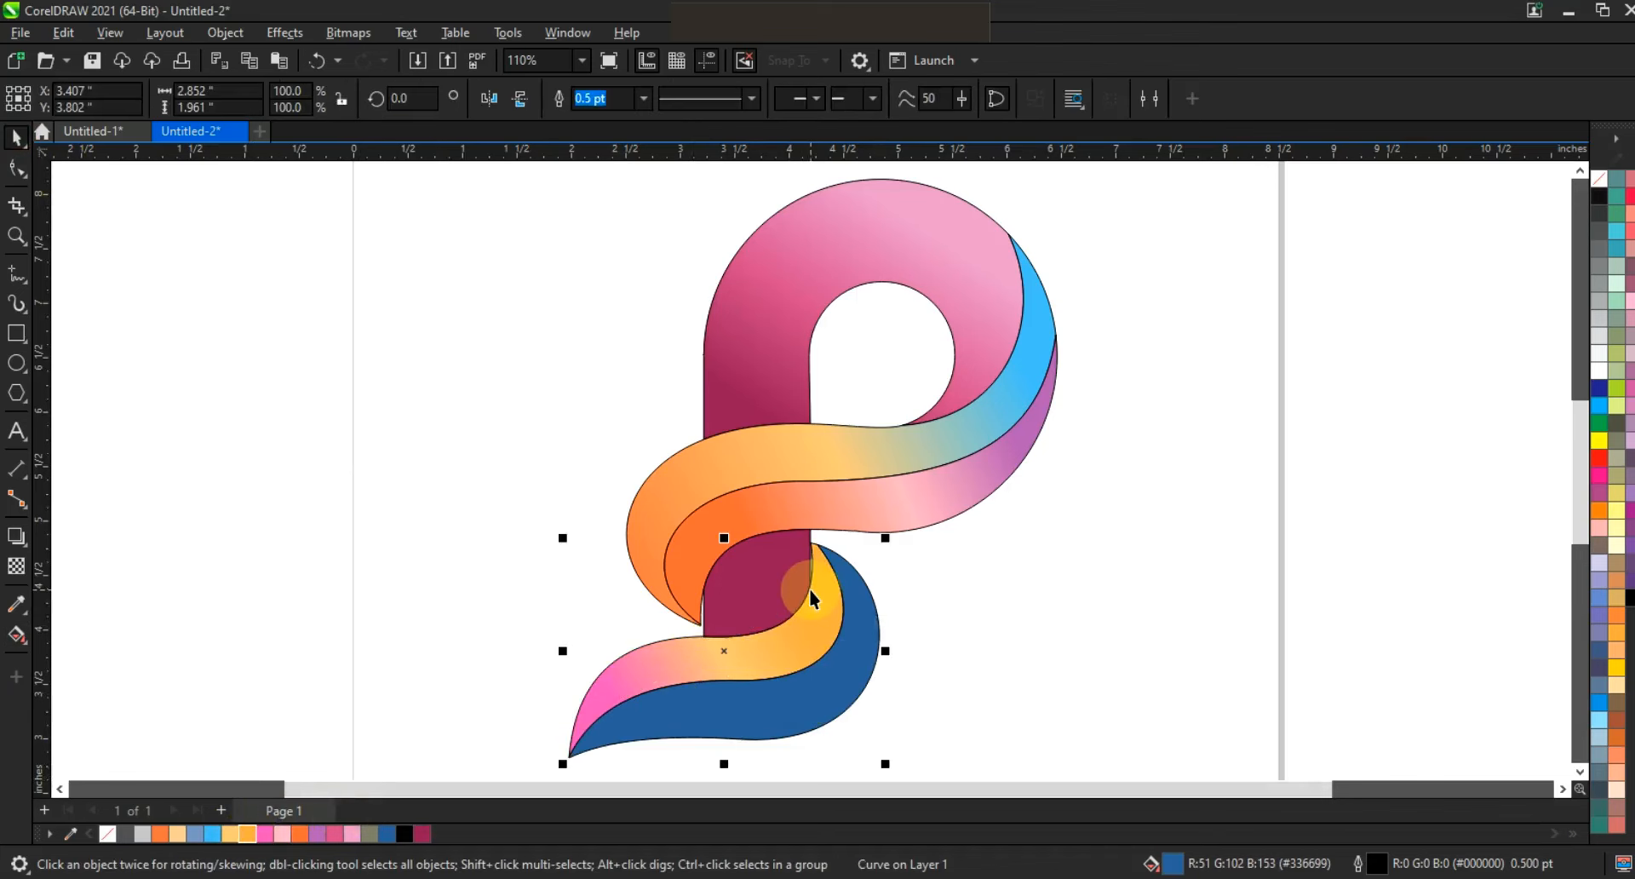
pyautogui.hotkey('ctrl', 'shift', 'a')
pyautogui.click(640, 423)
pyautogui.click(852, 483)
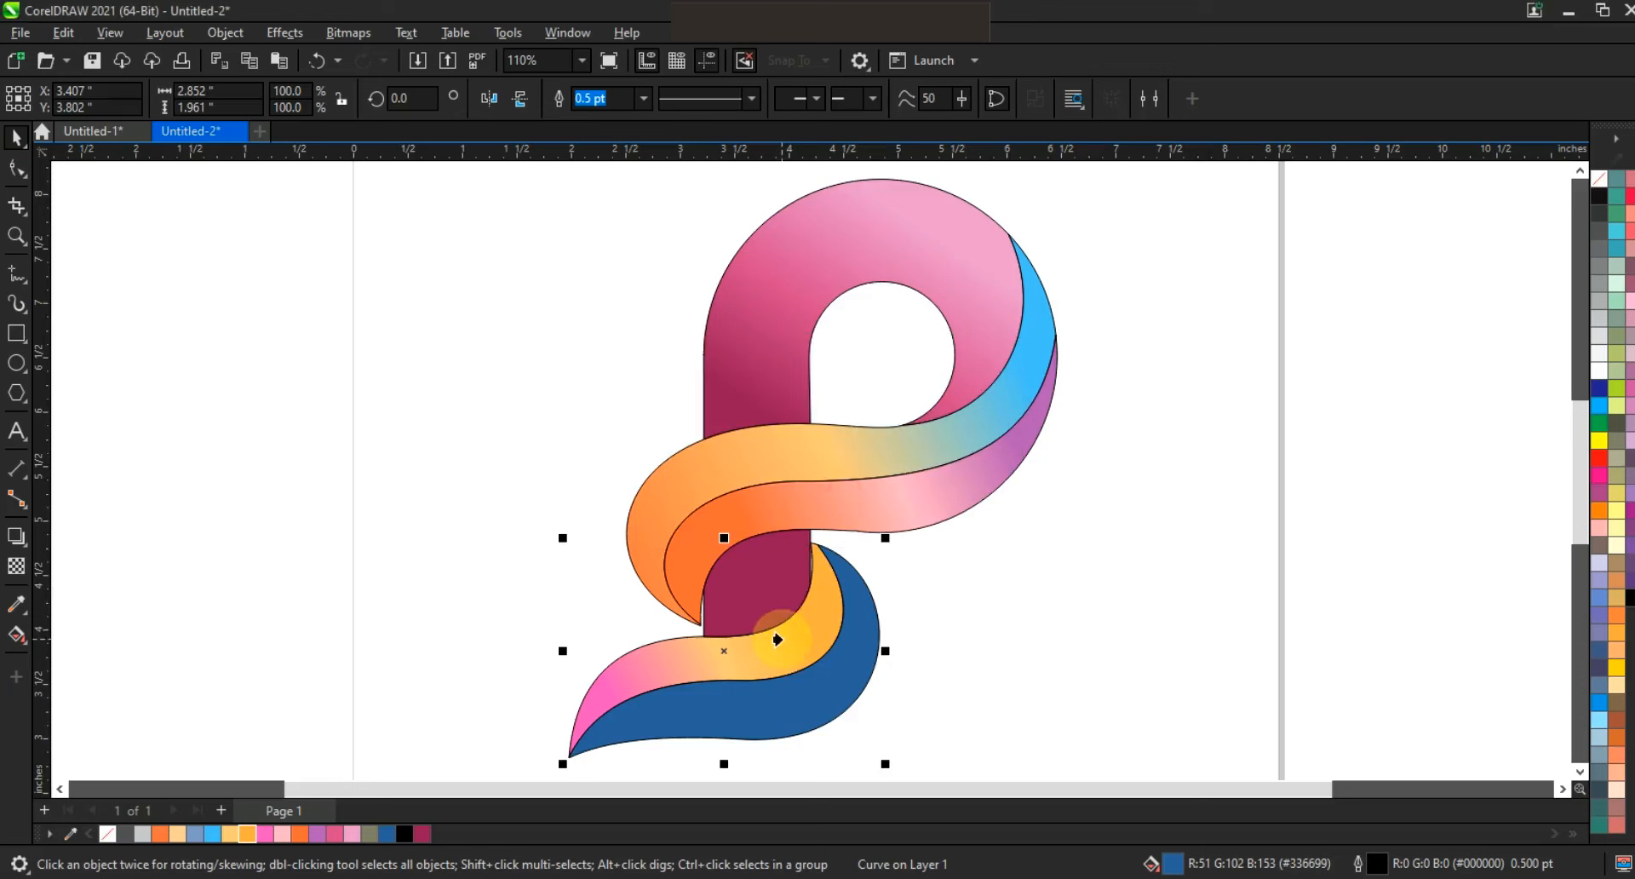
pyautogui.click(778, 639)
pyautogui.press('g')
pyautogui.moveTo(623, 702); pyautogui.dragTo(675, 664)
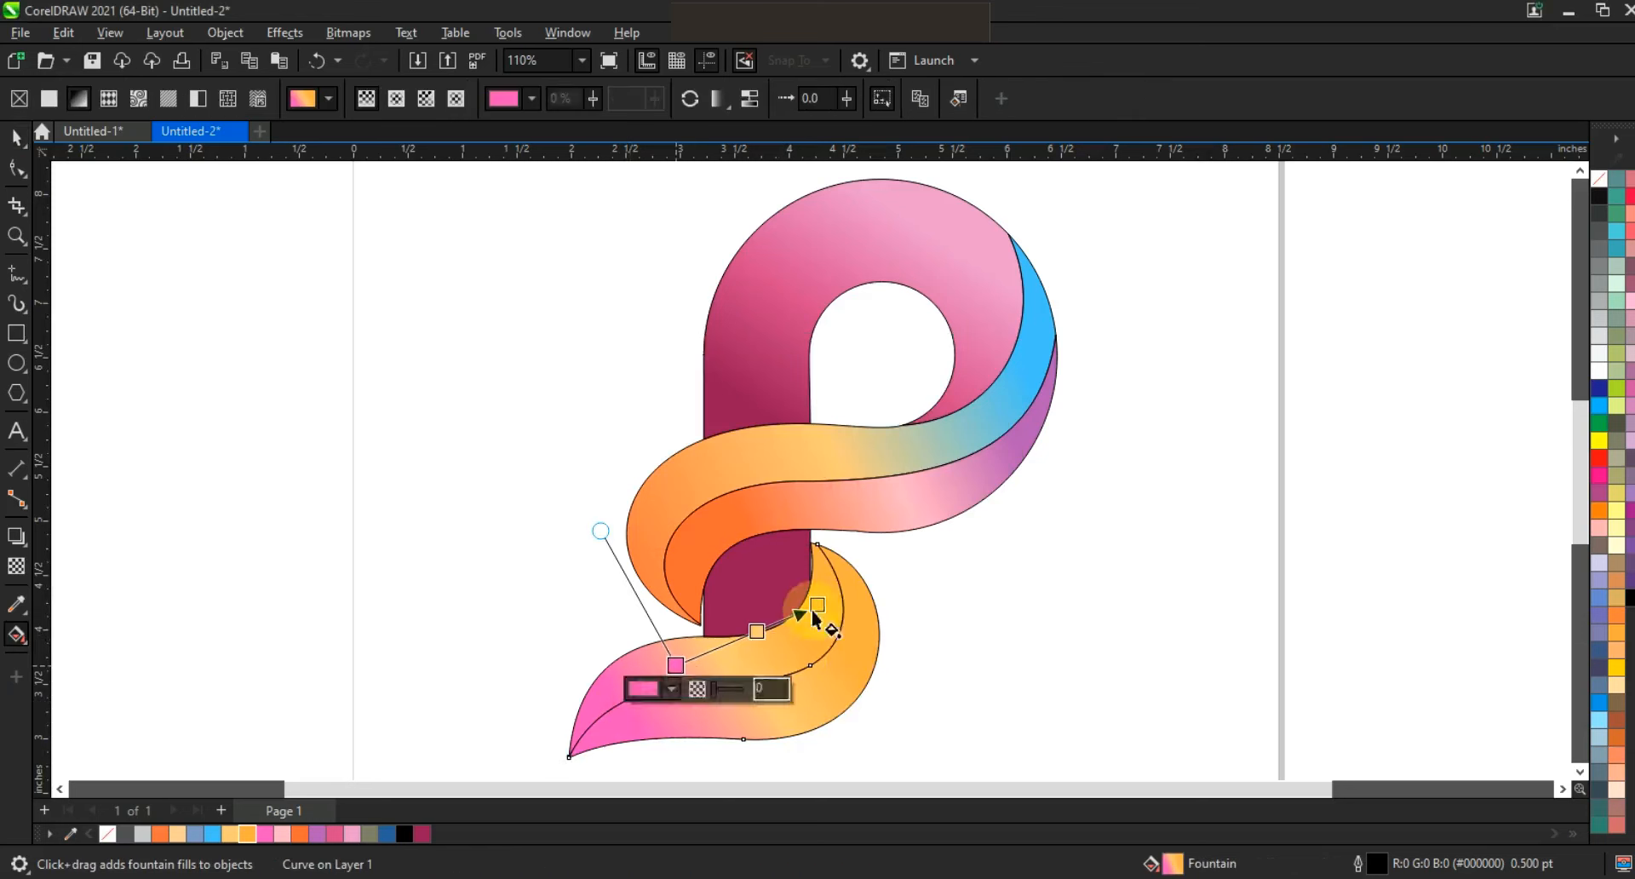
pyautogui.moveTo(816, 604); pyautogui.dragTo(909, 550)
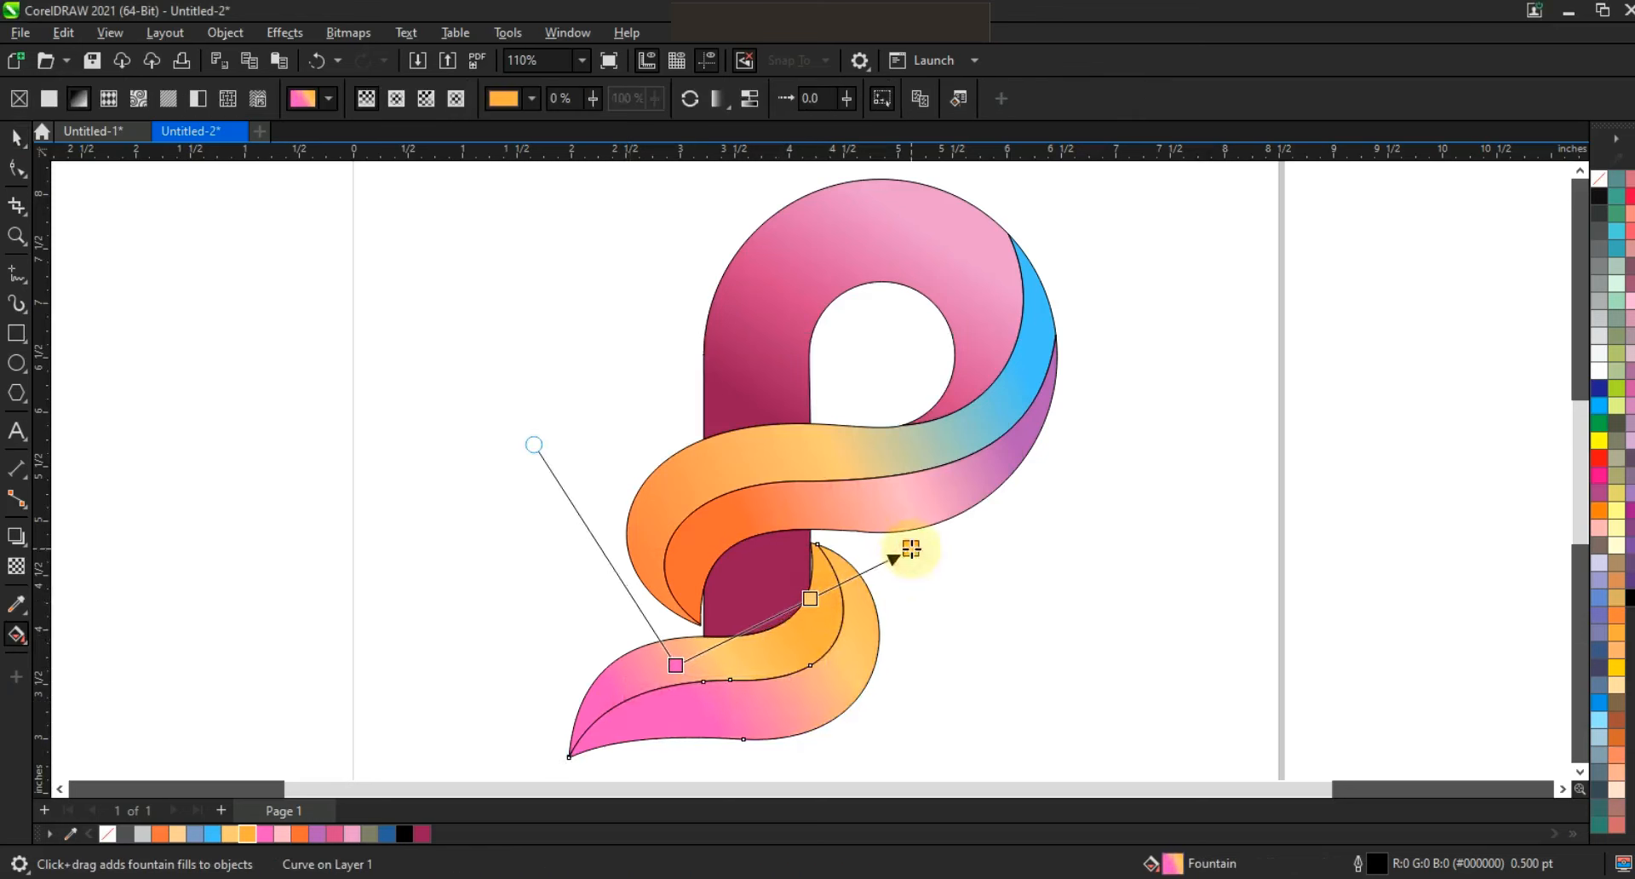
pyautogui.click(13, 140)
pyautogui.click(1149, 496)
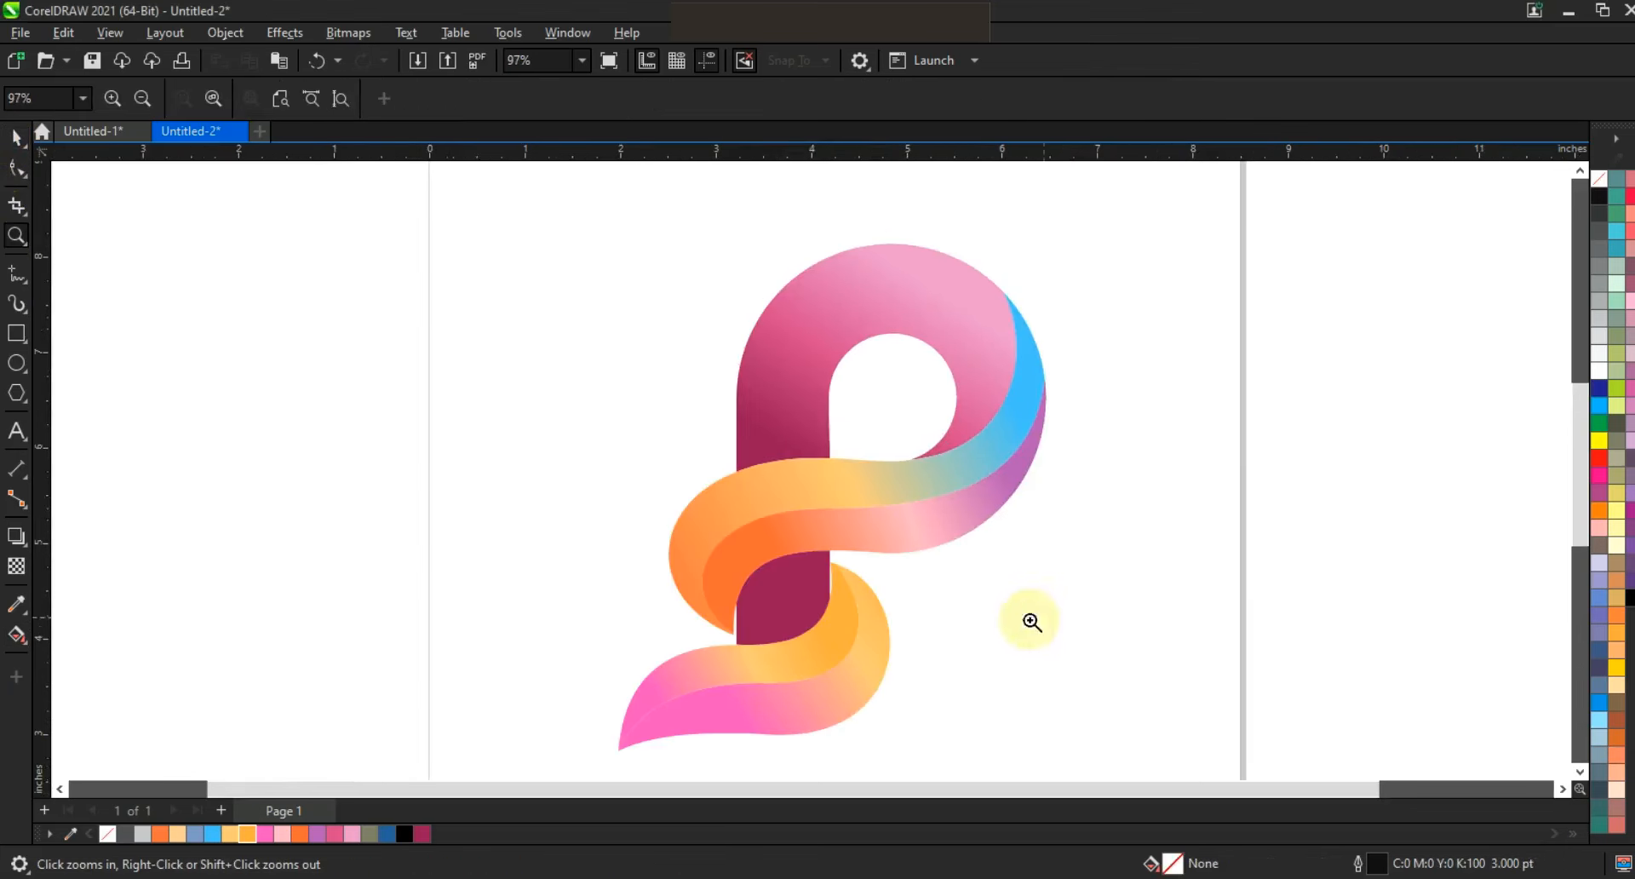
# Remove the outlines from all the logo shapes and widen the crimson stem segment on both sides between the swoosh and leaf.
pyautogui.click(15, 138)
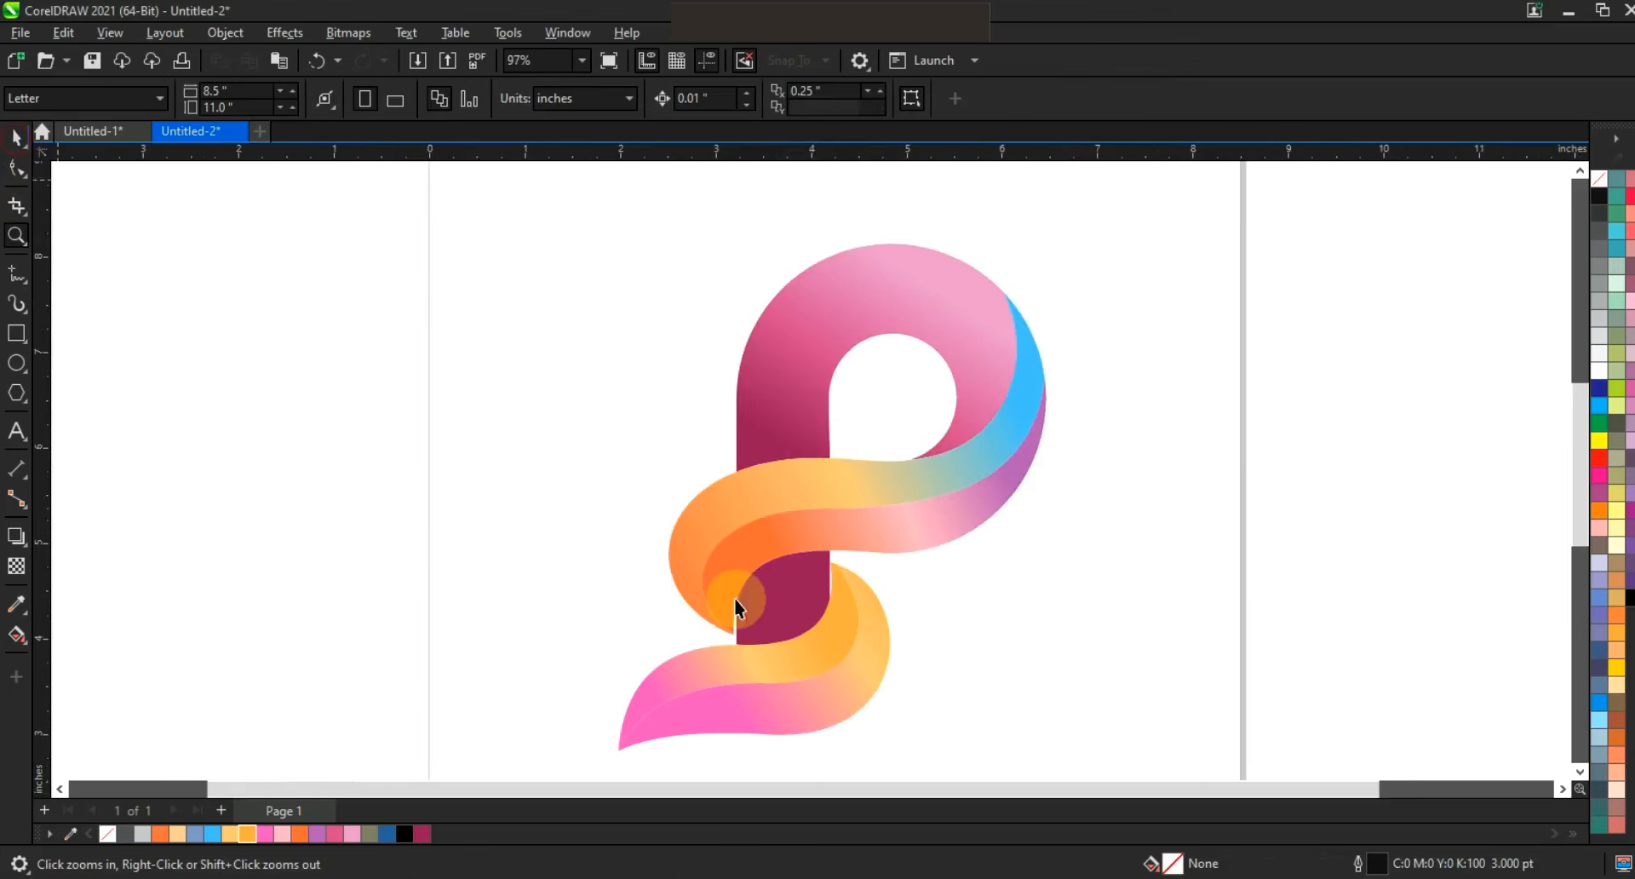
pyautogui.click(787, 602)
pyautogui.moveTo(837, 597); pyautogui.dragTo(841, 599)
pyautogui.click(952, 621)
pyautogui.click(1006, 628)
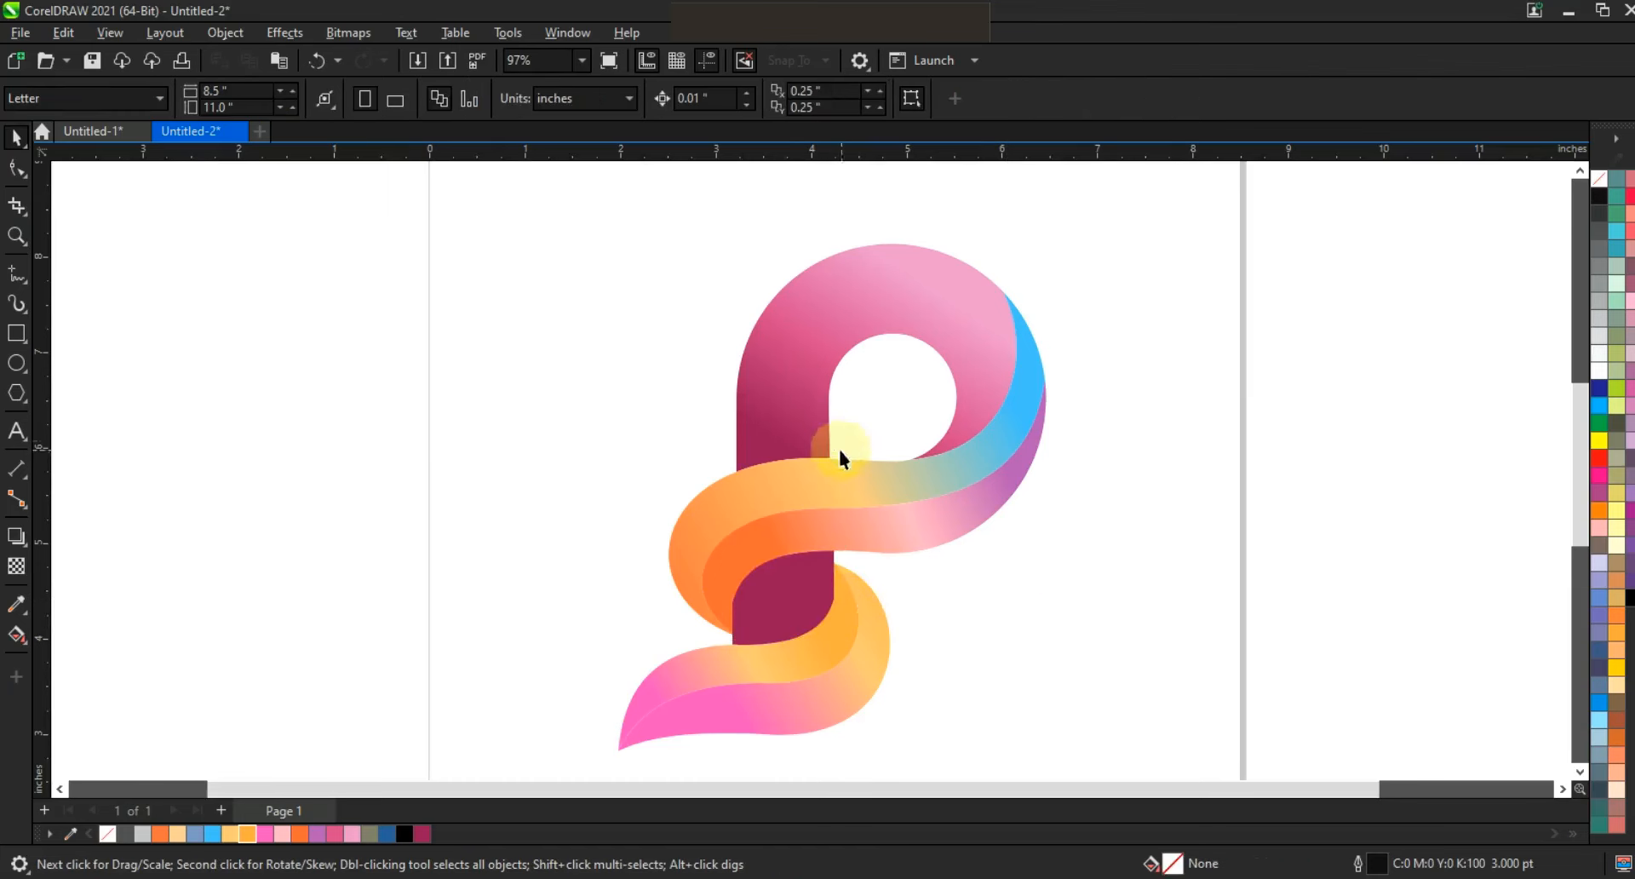
# Preview the whole P logo in full screen.
pyautogui.scroll(-3, 805, 421)
pyautogui.click(14, 251)
pyautogui.moveTo(564, 261); pyautogui.dragTo(1170, 662)
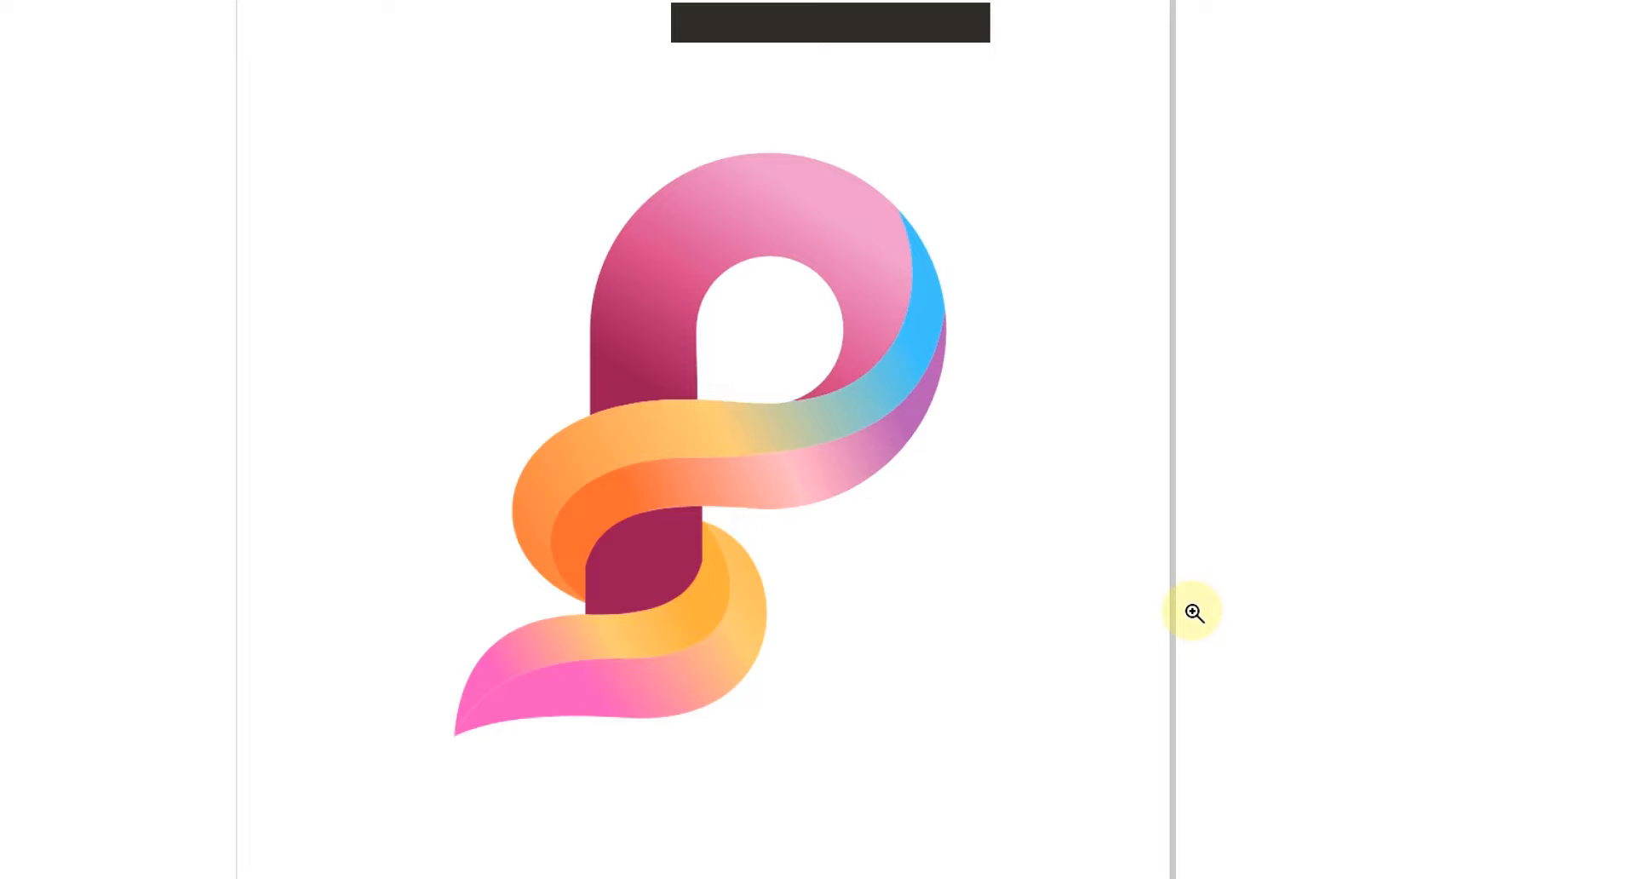
pyautogui.press('F9')
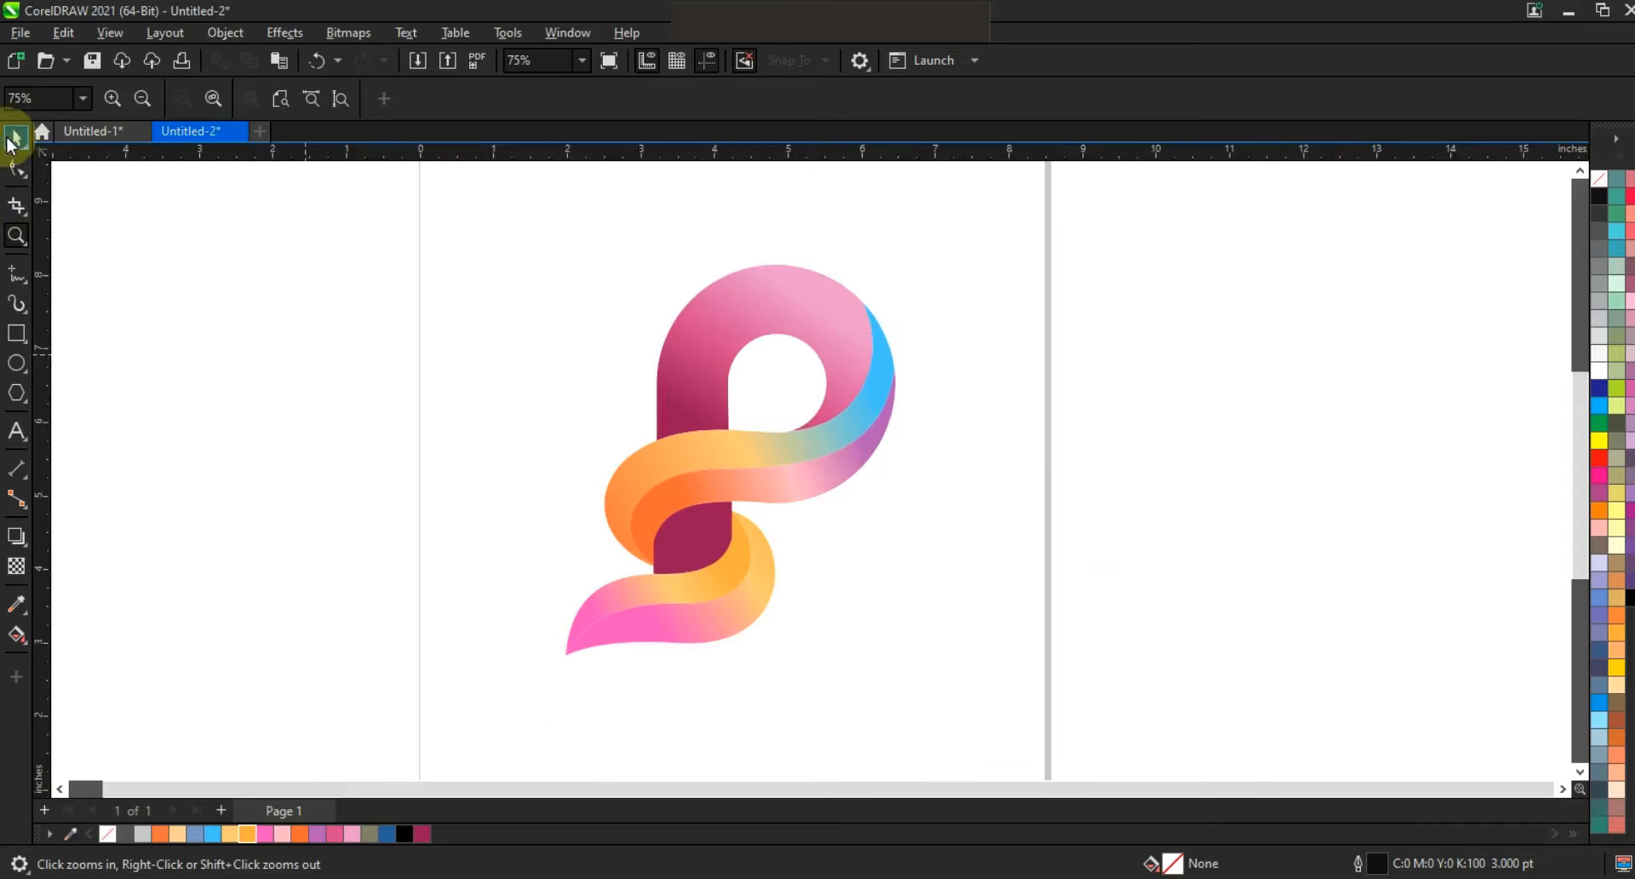
# Recolor the right end of the upper swoosh's lower-band fountain fill dark blue and move its light pink node to 51%.
pyautogui.click(14, 139)
pyautogui.press('g')
pyautogui.click(813, 484)
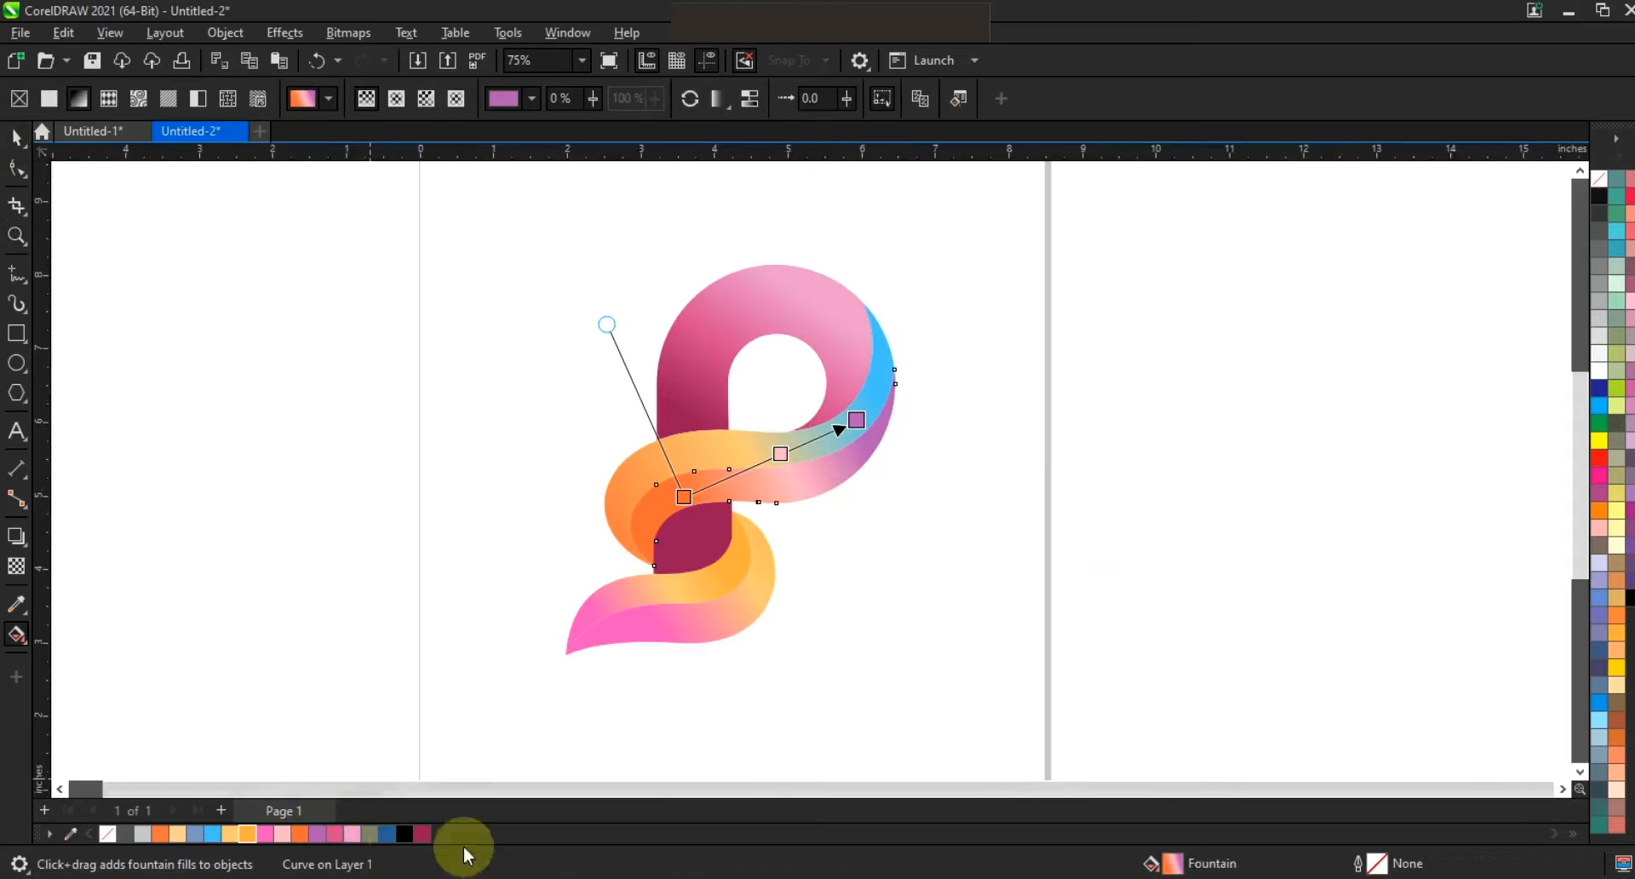
pyautogui.moveTo(387, 833); pyautogui.dragTo(856, 420)
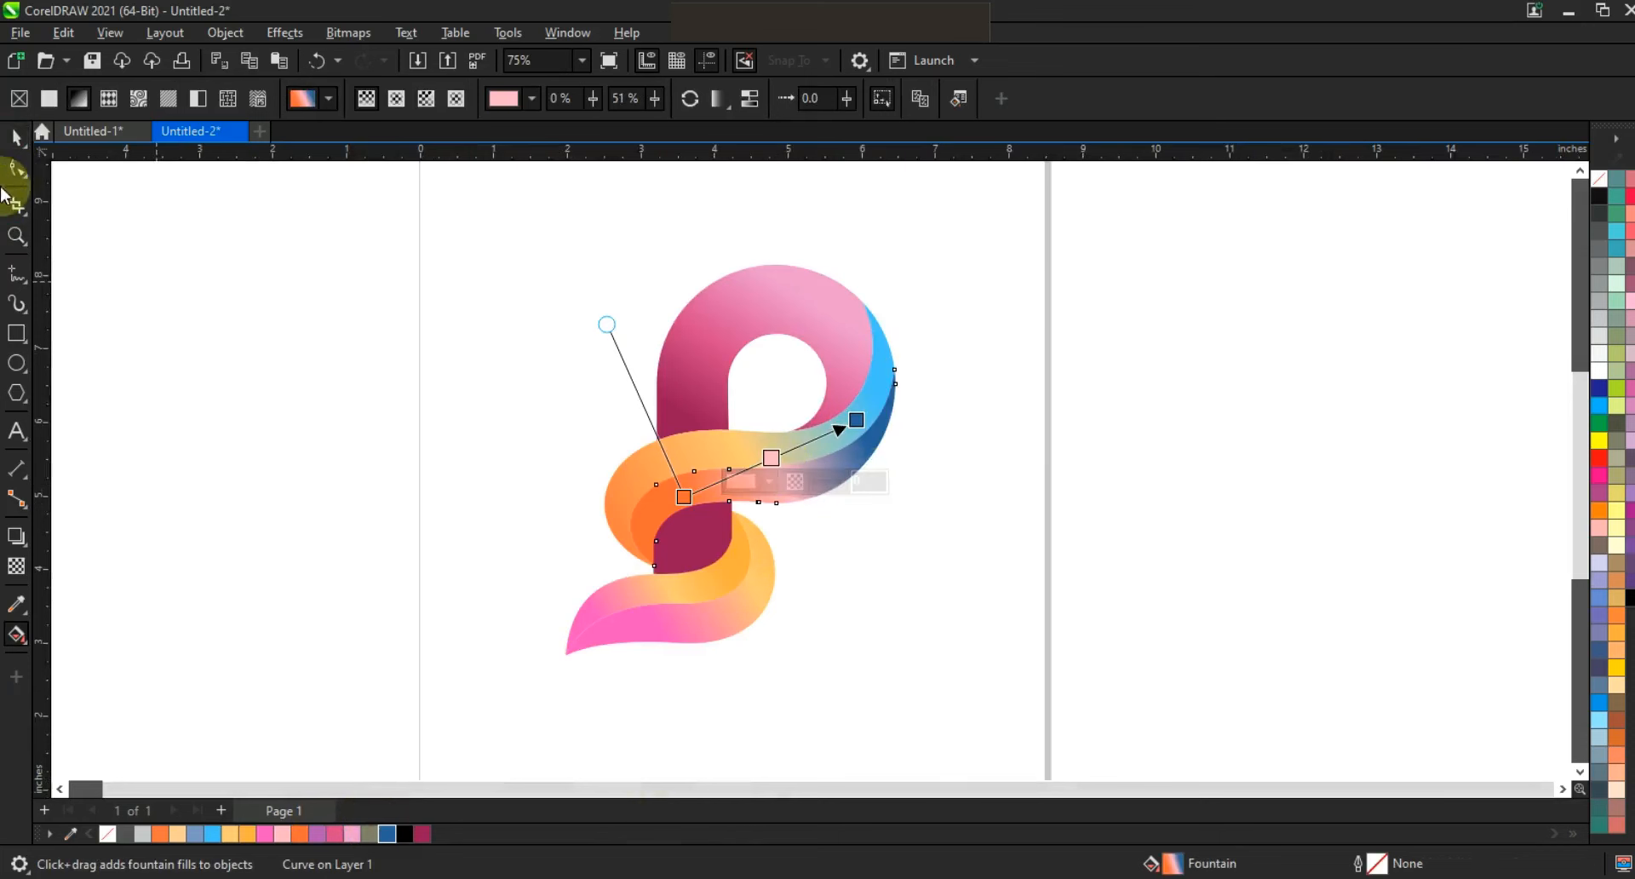
pyautogui.click(15, 137)
pyautogui.click(282, 406)
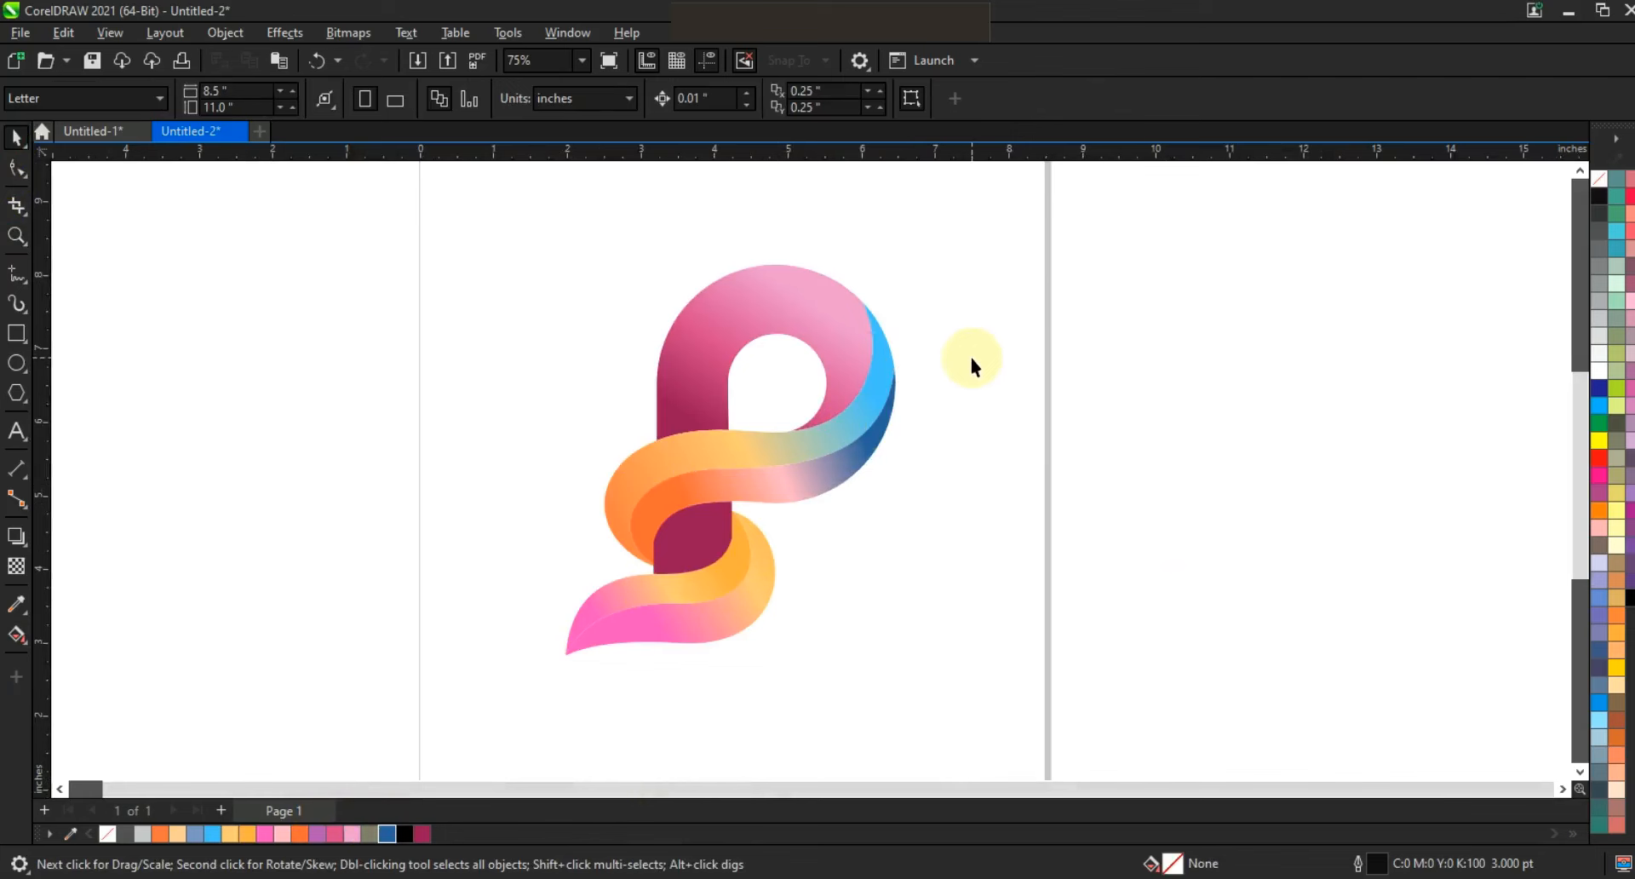
pyautogui.click(17, 236)
pyautogui.moveTo(467, 236); pyautogui.dragTo(1121, 686)
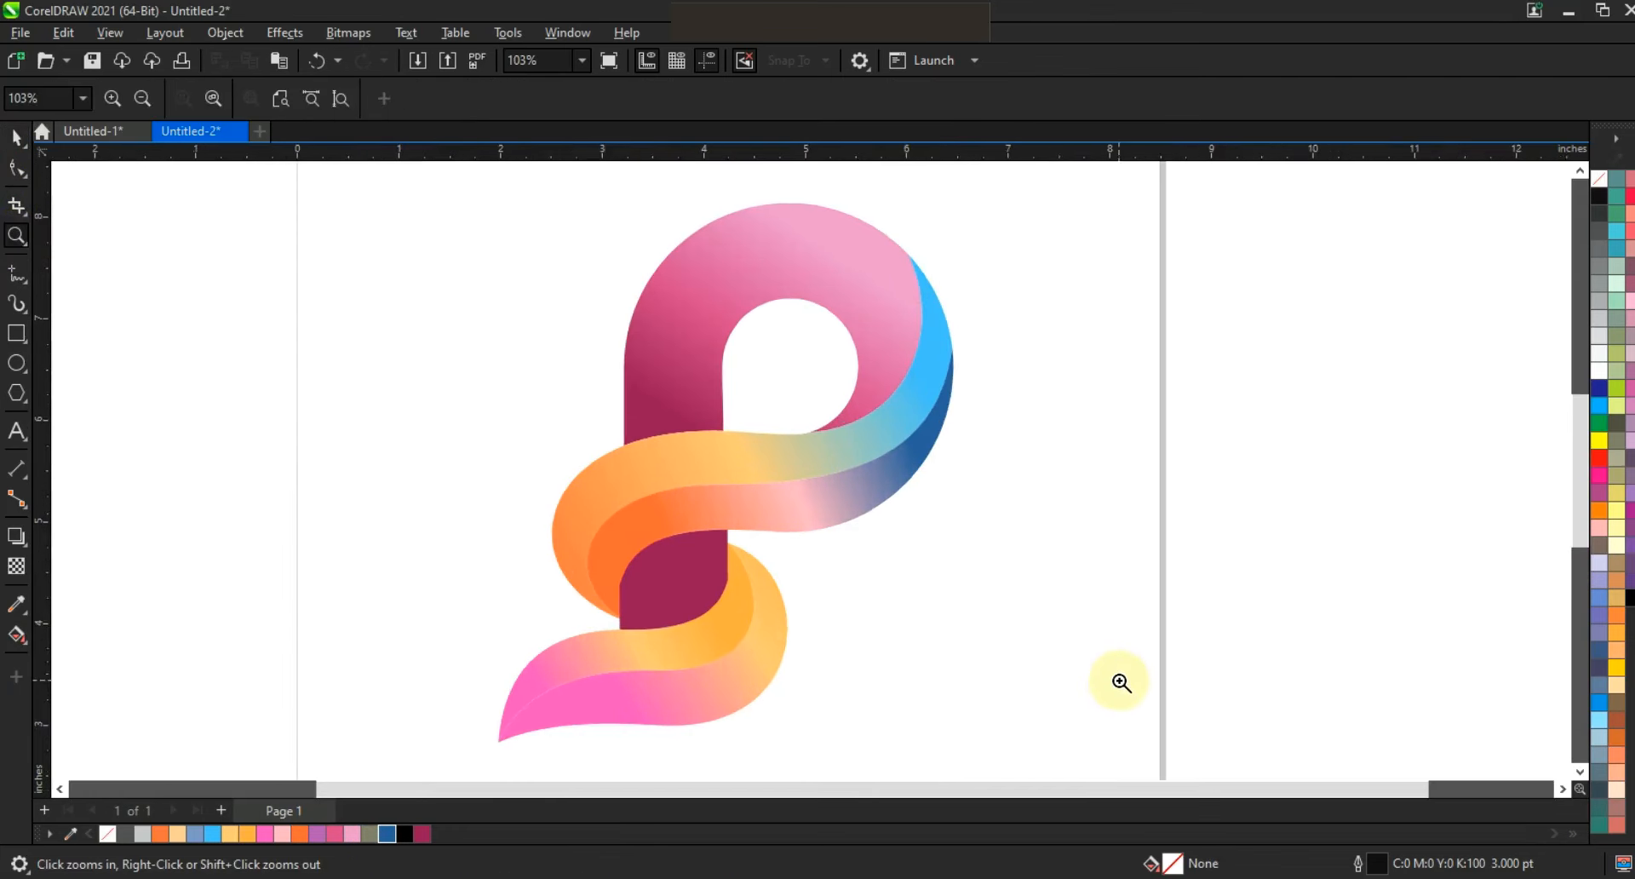